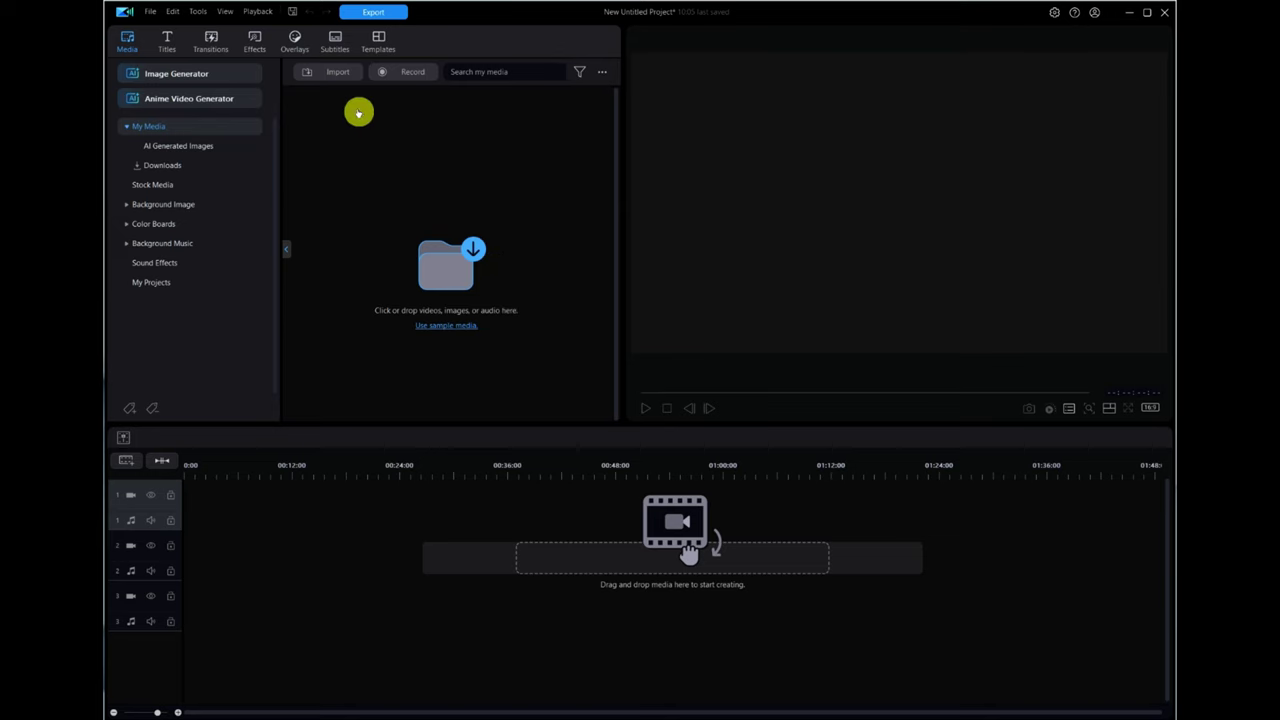
Import the ProjectTesting folder from Pictures > PhotoDirector, including its subfolders, into the media library
left_click(323, 72)
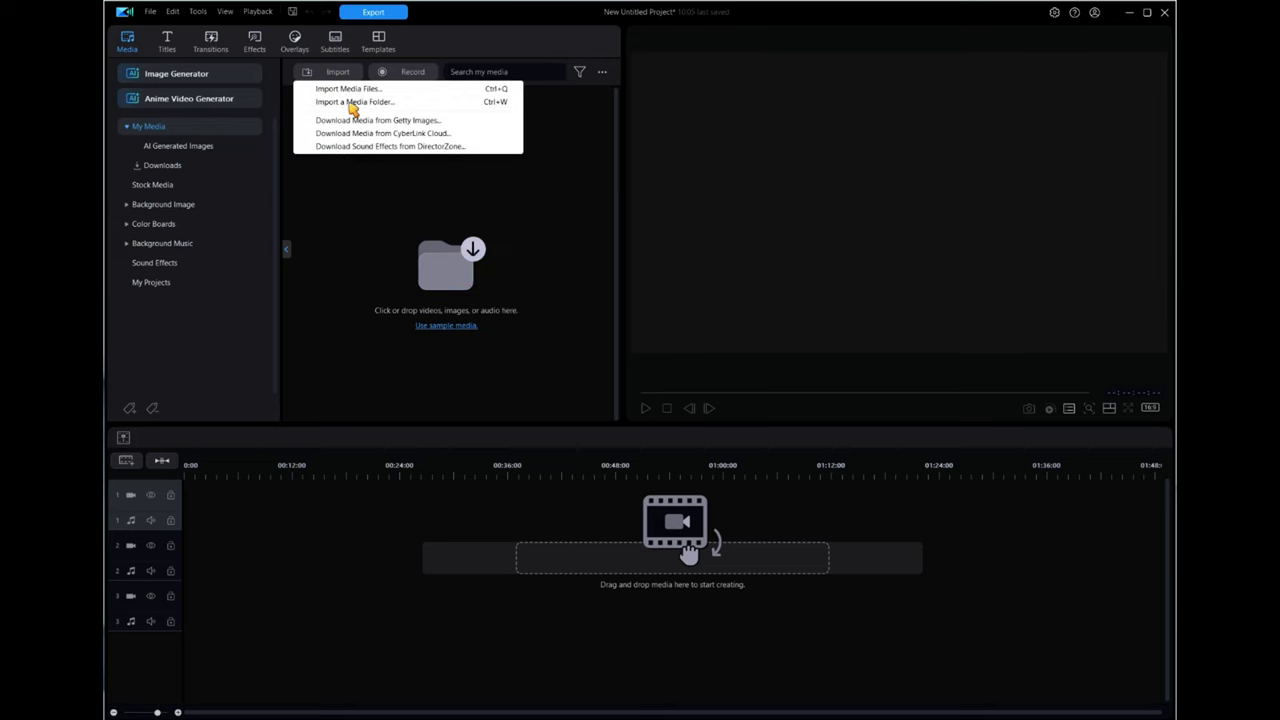
left_click(354, 102)
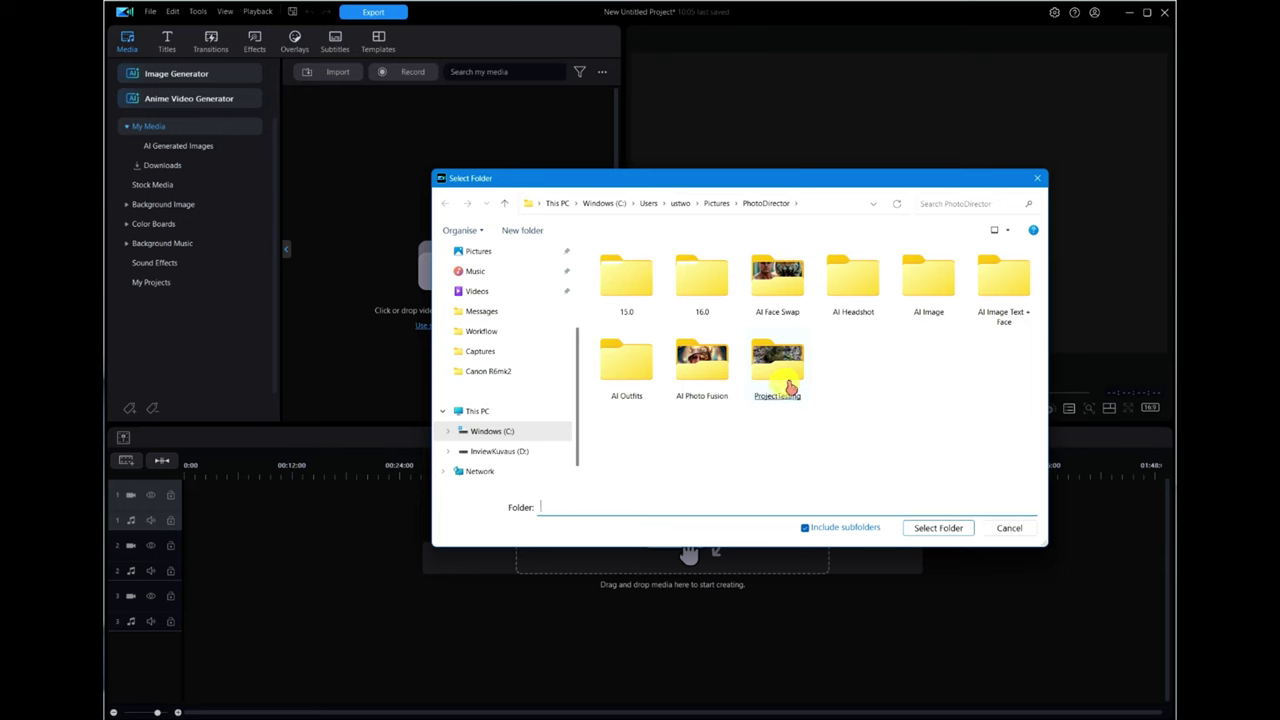
double_click(792, 382)
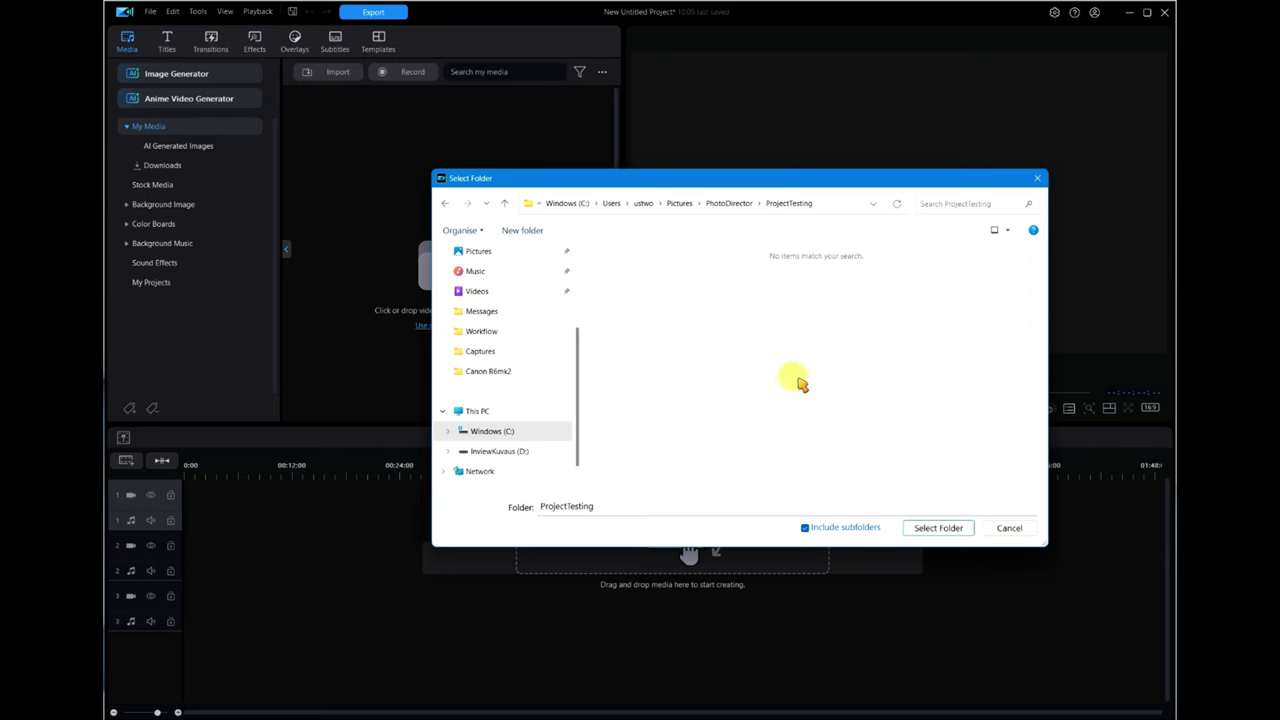
left_click(938, 529)
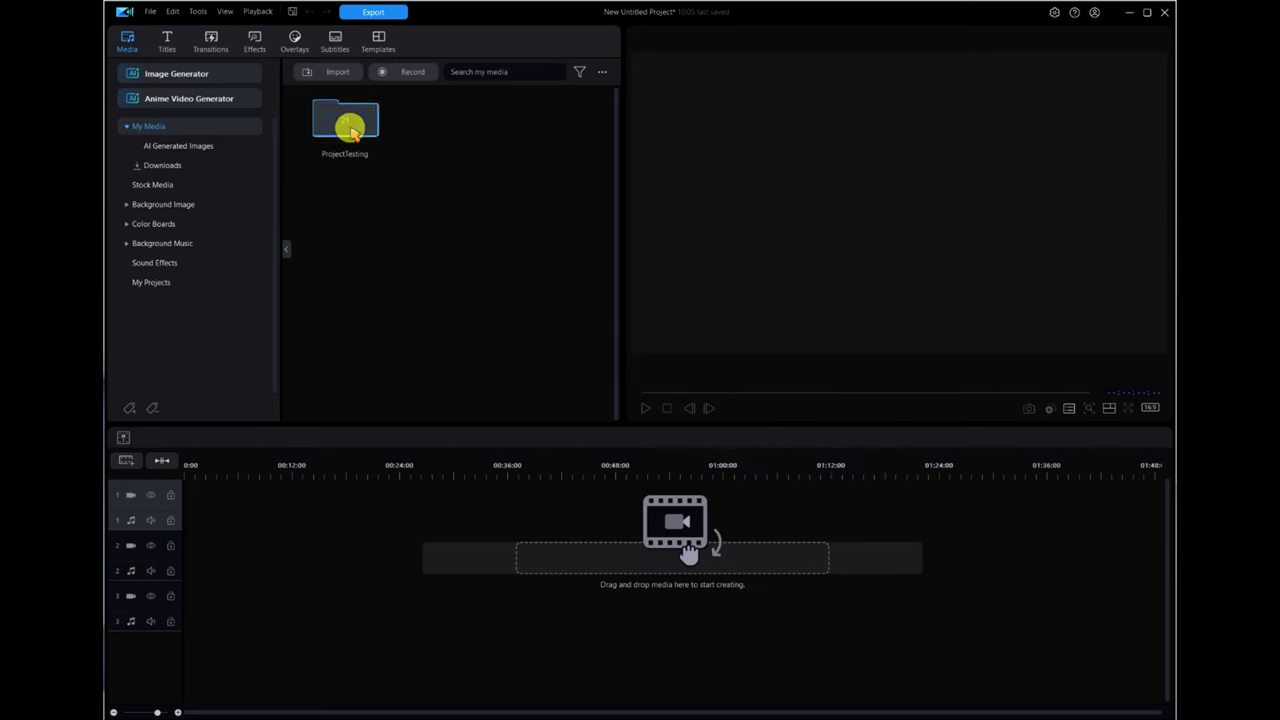
Look through the images in the imported ProjectTesting folder and the clips in Stock Media, and return to My Media
double_click(347, 124)
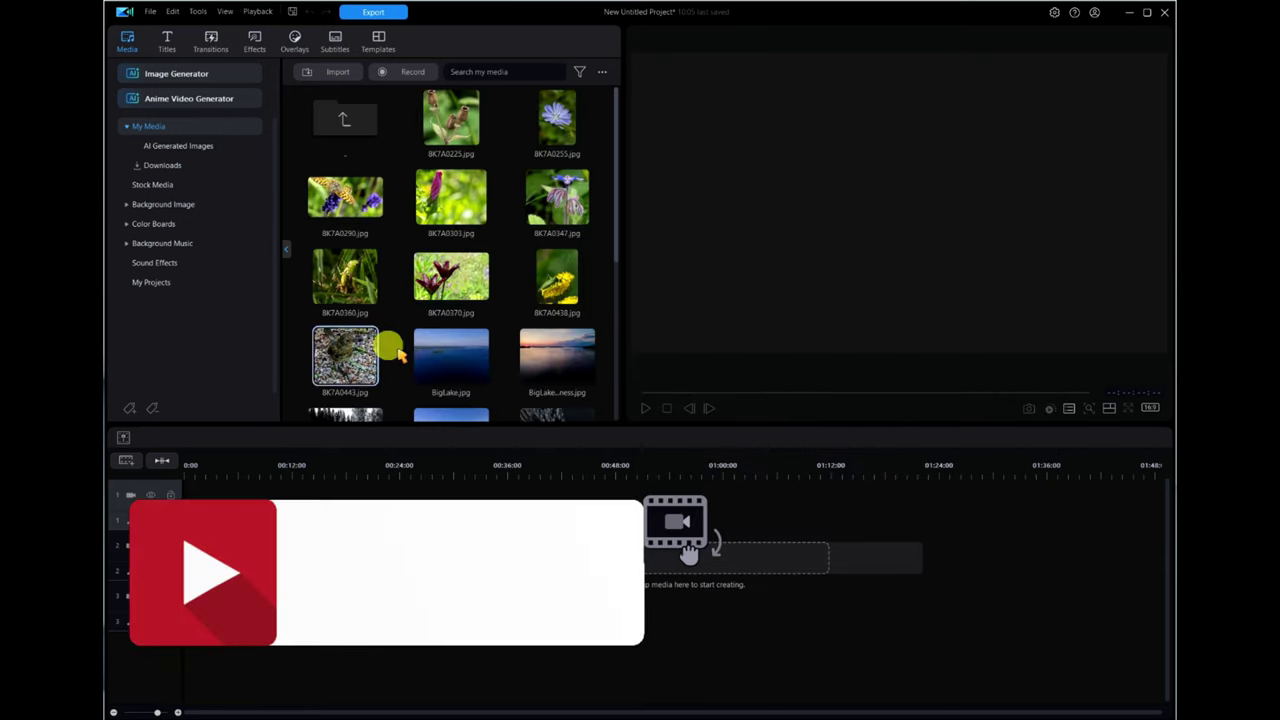
scroll(533, 346, "down", 3)
scroll(533, 346, "up", 4)
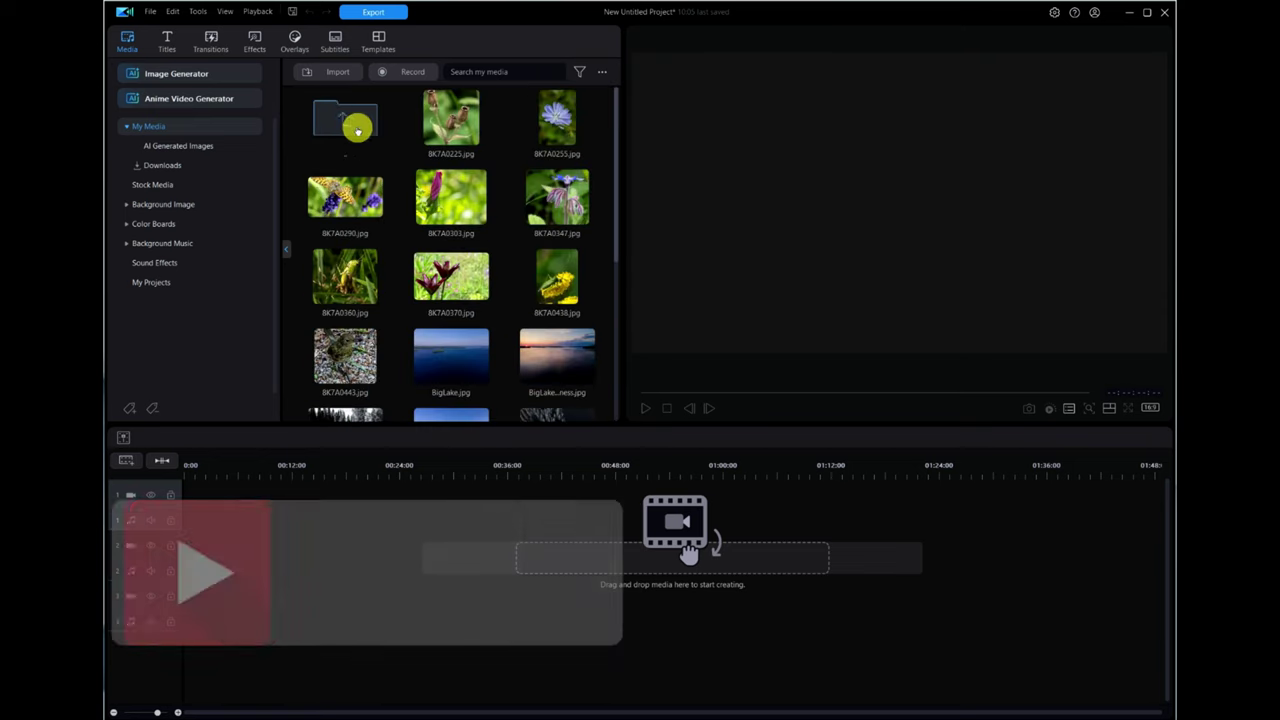
double_click(362, 132)
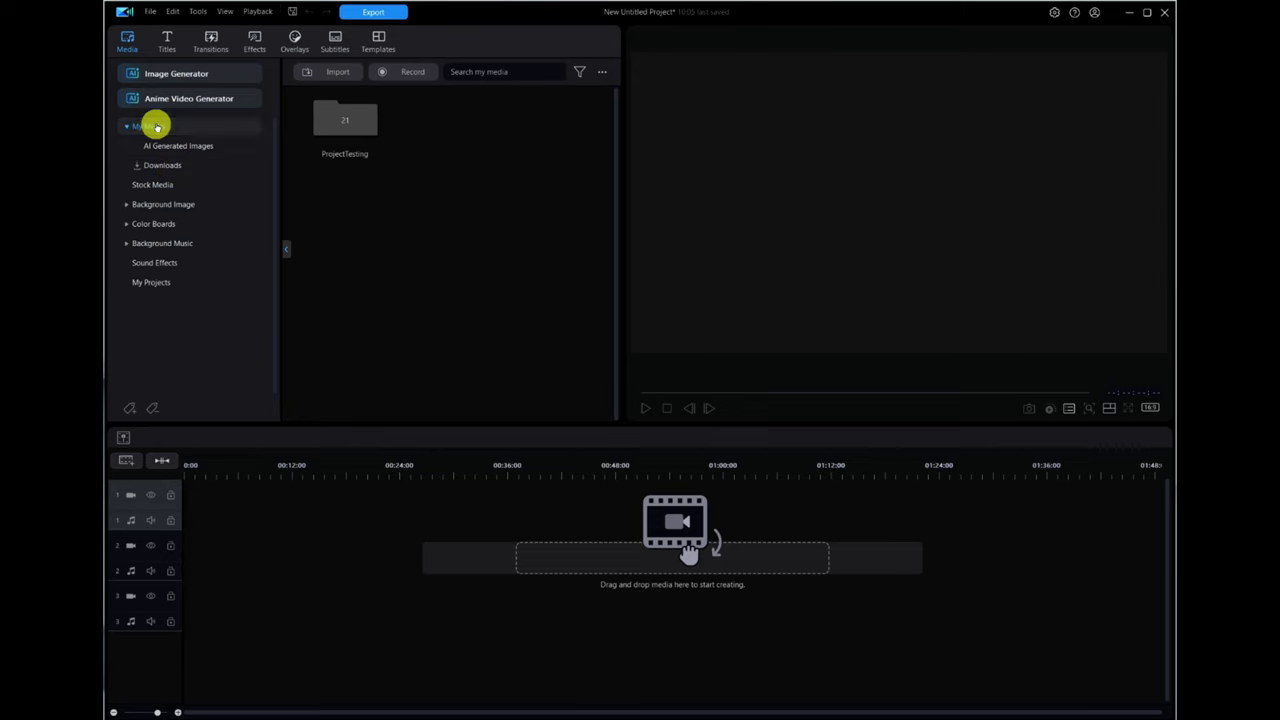
left_click(150, 186)
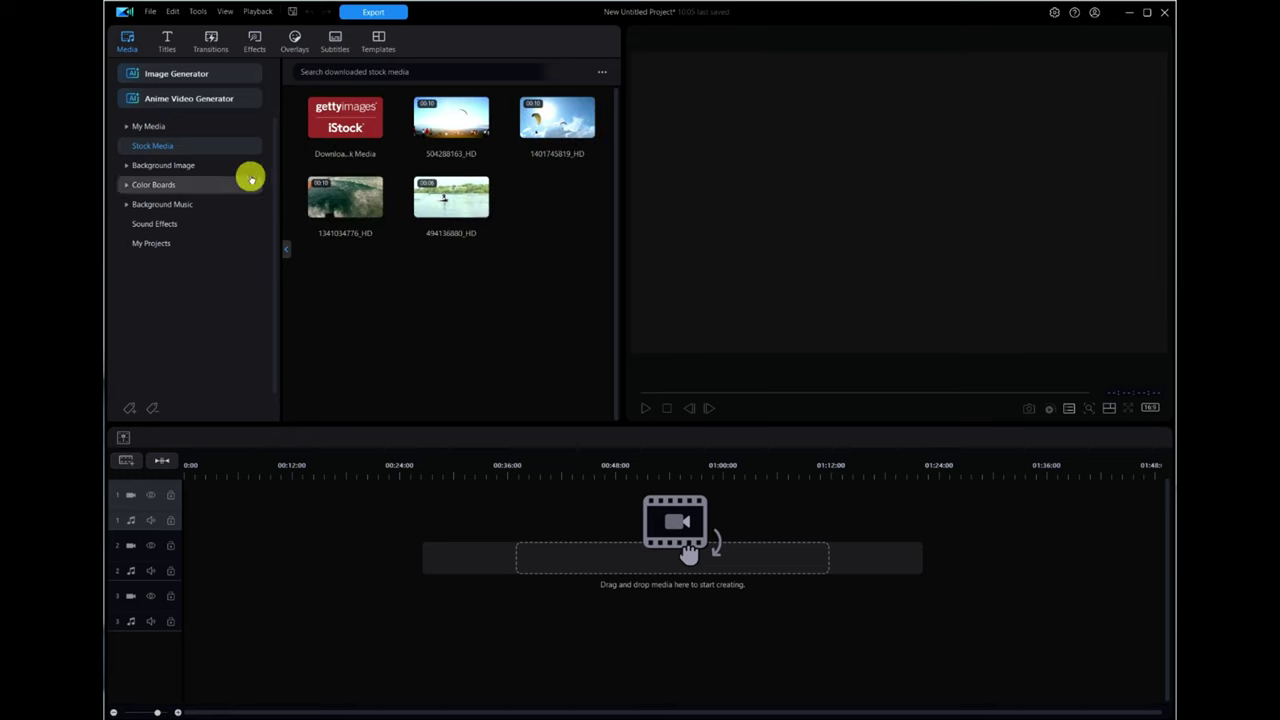
left_click(170, 128)
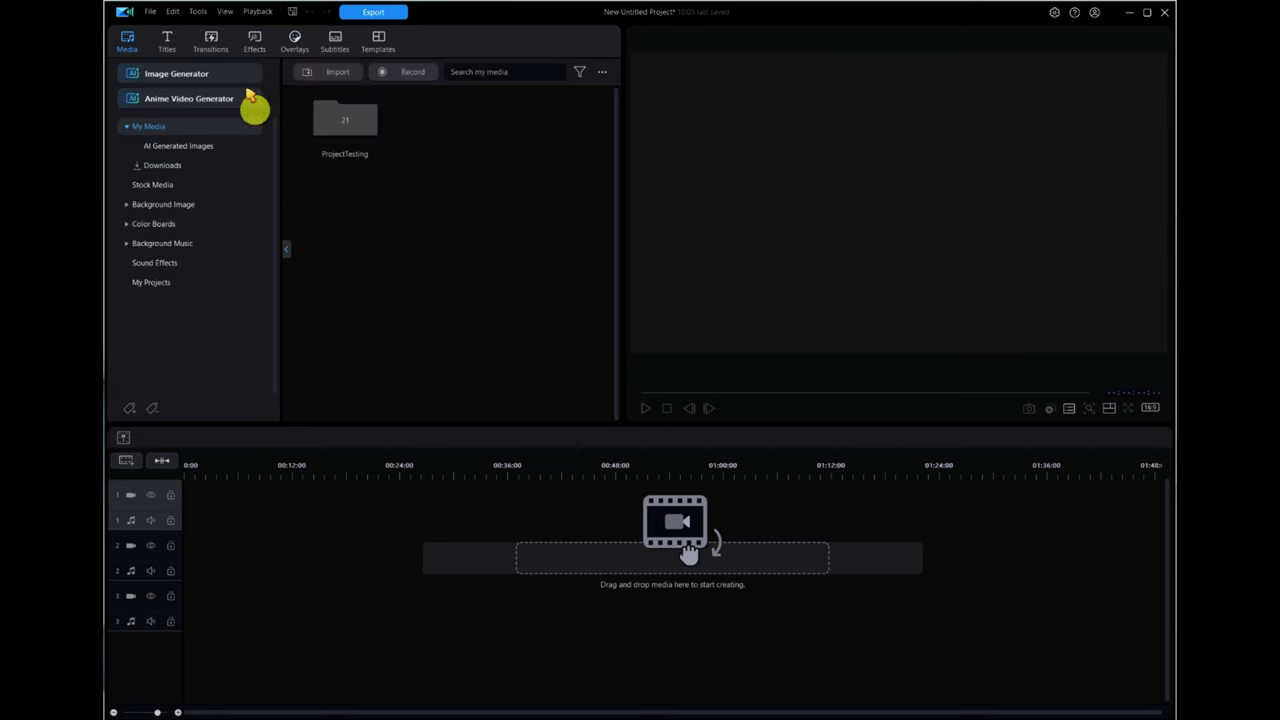
Open the Theme Designer to choose a theme template
left_click(199, 12)
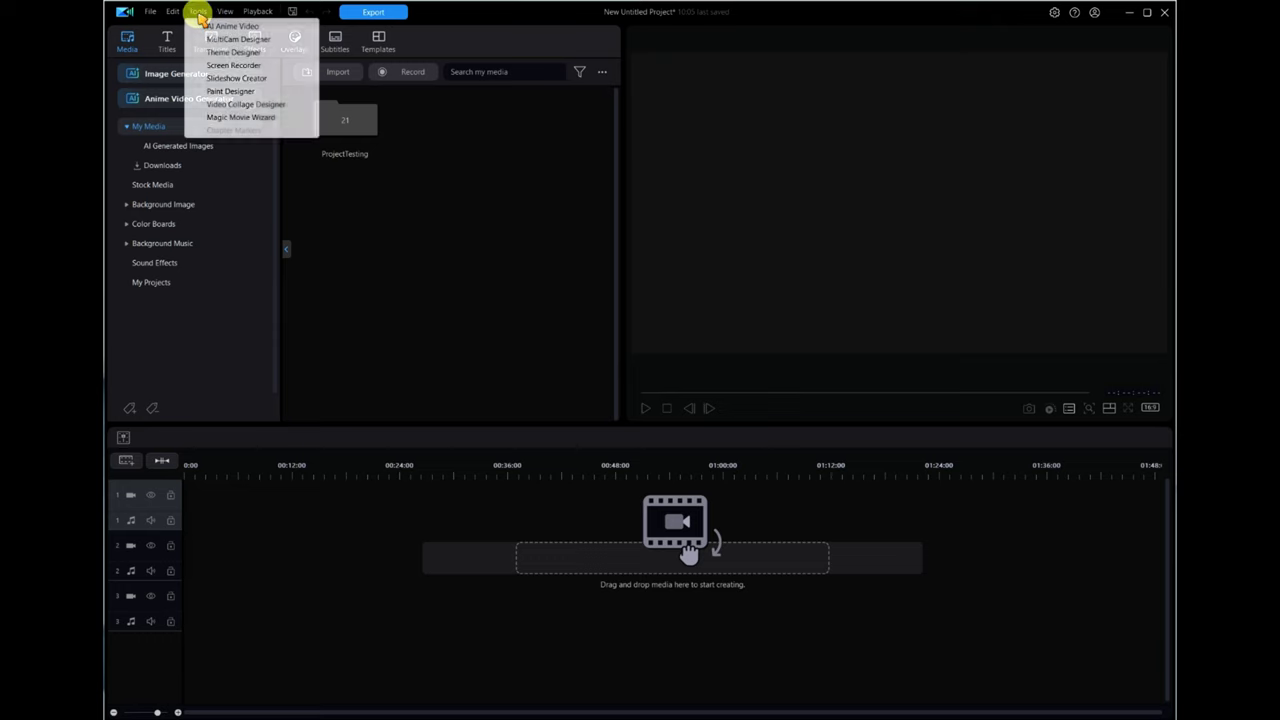
left_click(224, 52)
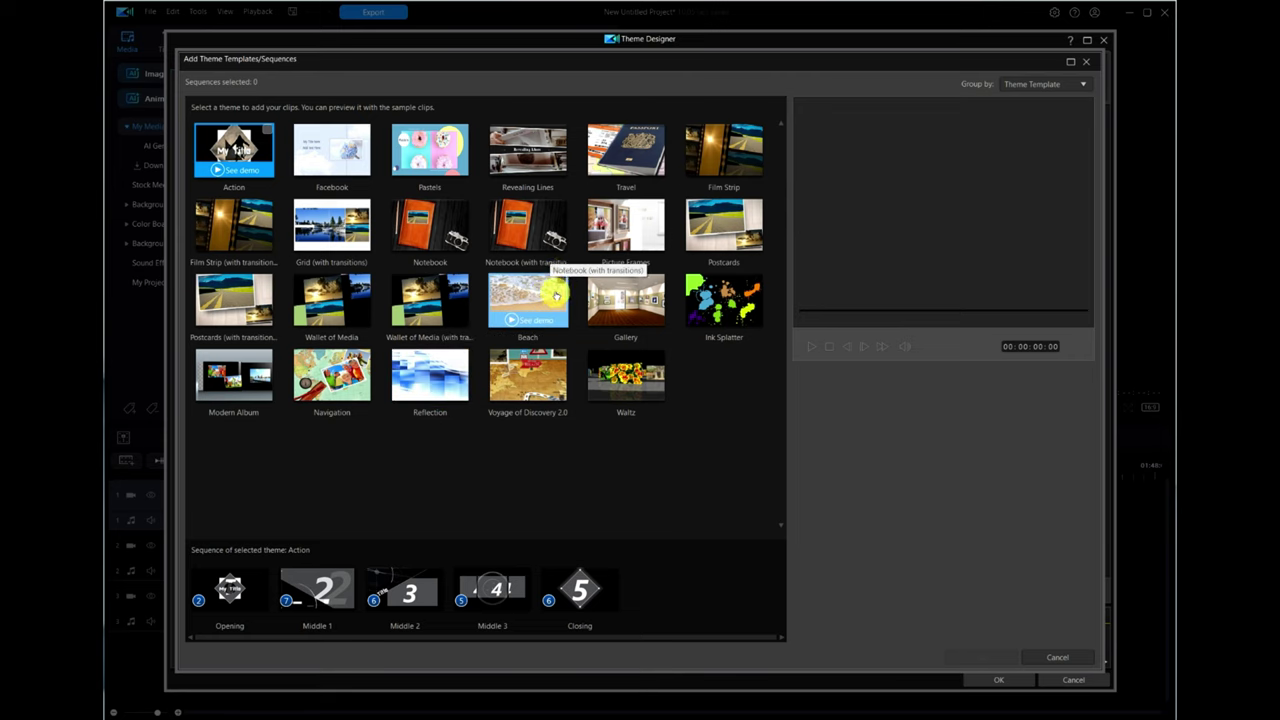
Browse the effect packs in the CyberLink Application Manager for installed and available content, and close the manager
key("super")
left_click(692, 398)
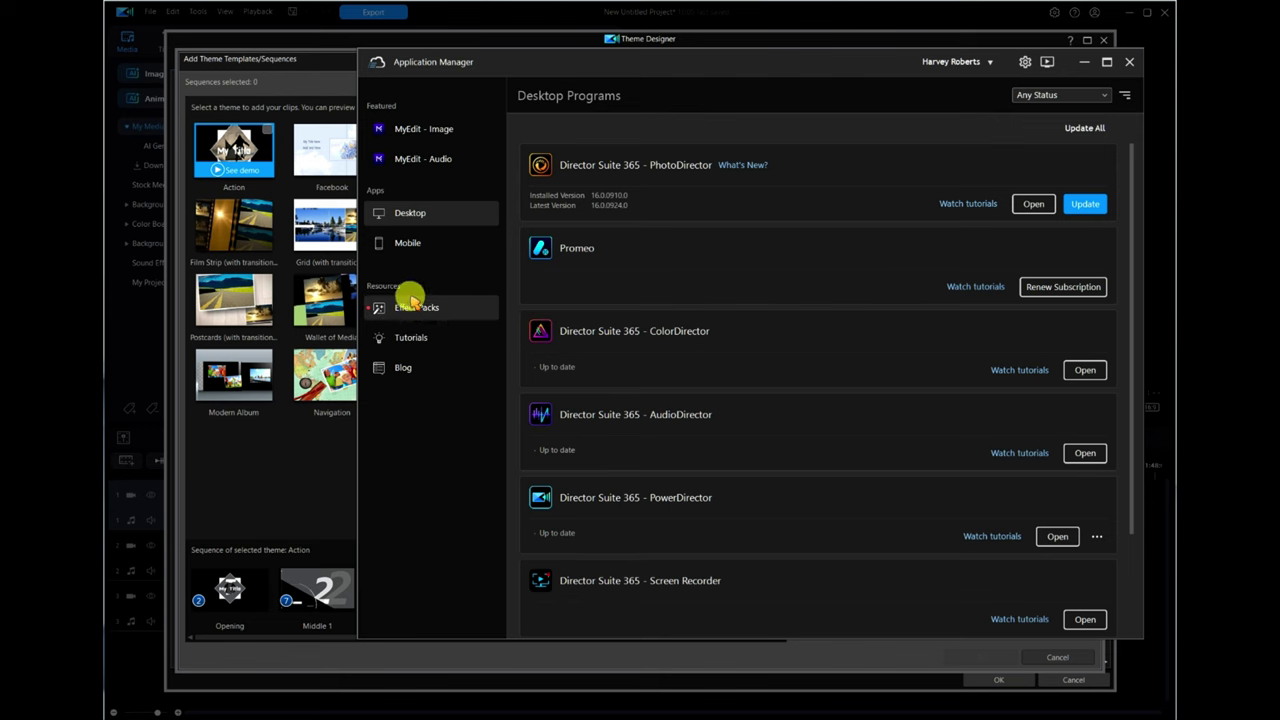
left_click(417, 310)
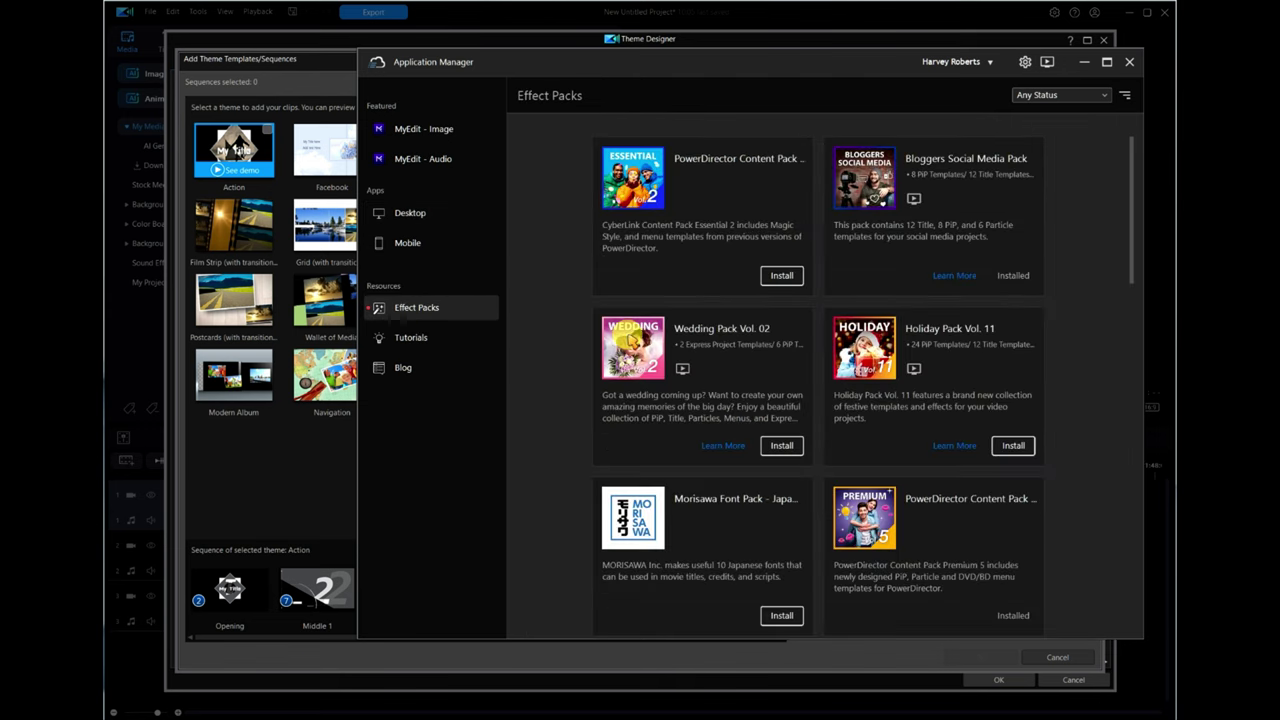
left_click_drag(1131, 219, 1131, 571)
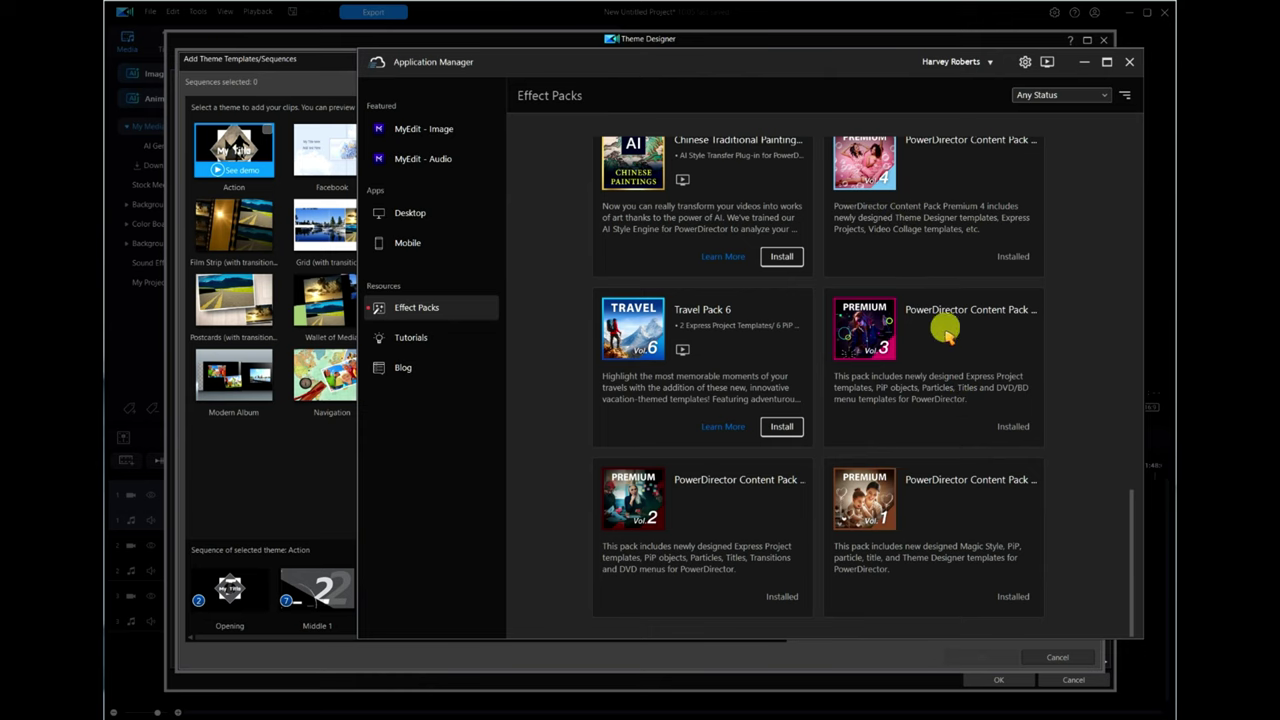
scroll(930, 430, "up", 3)
scroll(936, 445, "up", 5)
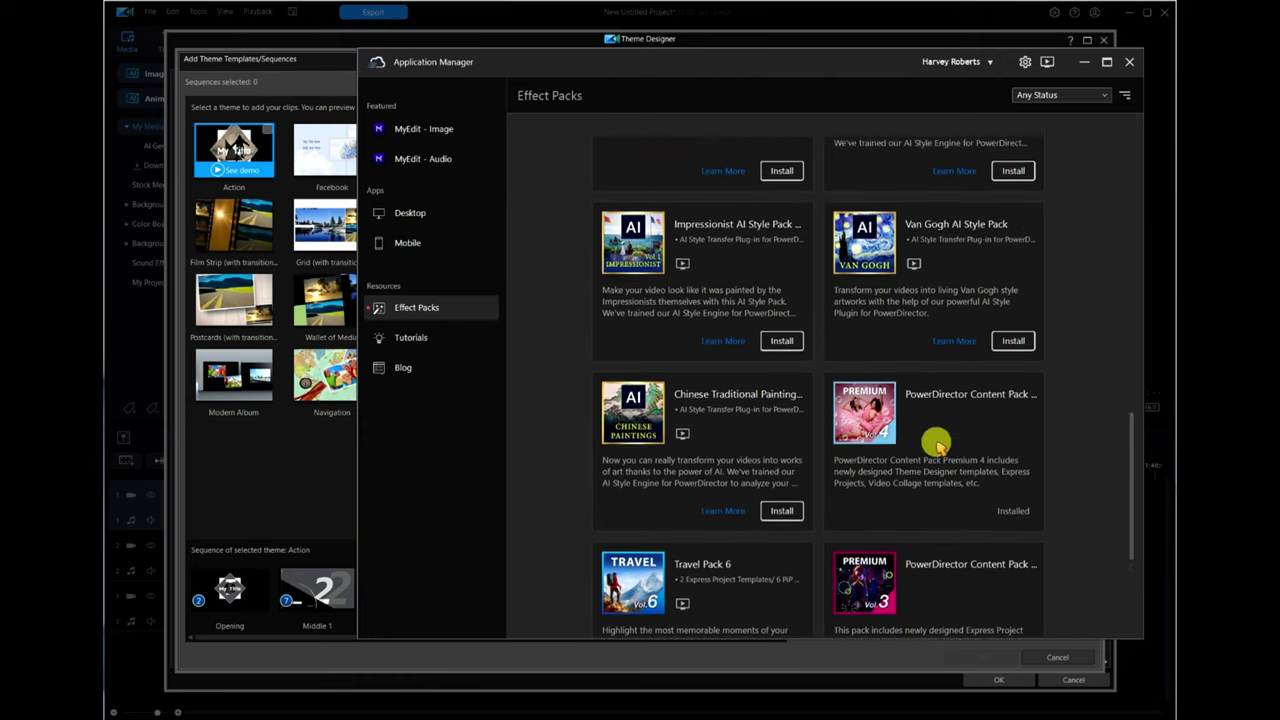
scroll(932, 436, "up", 4)
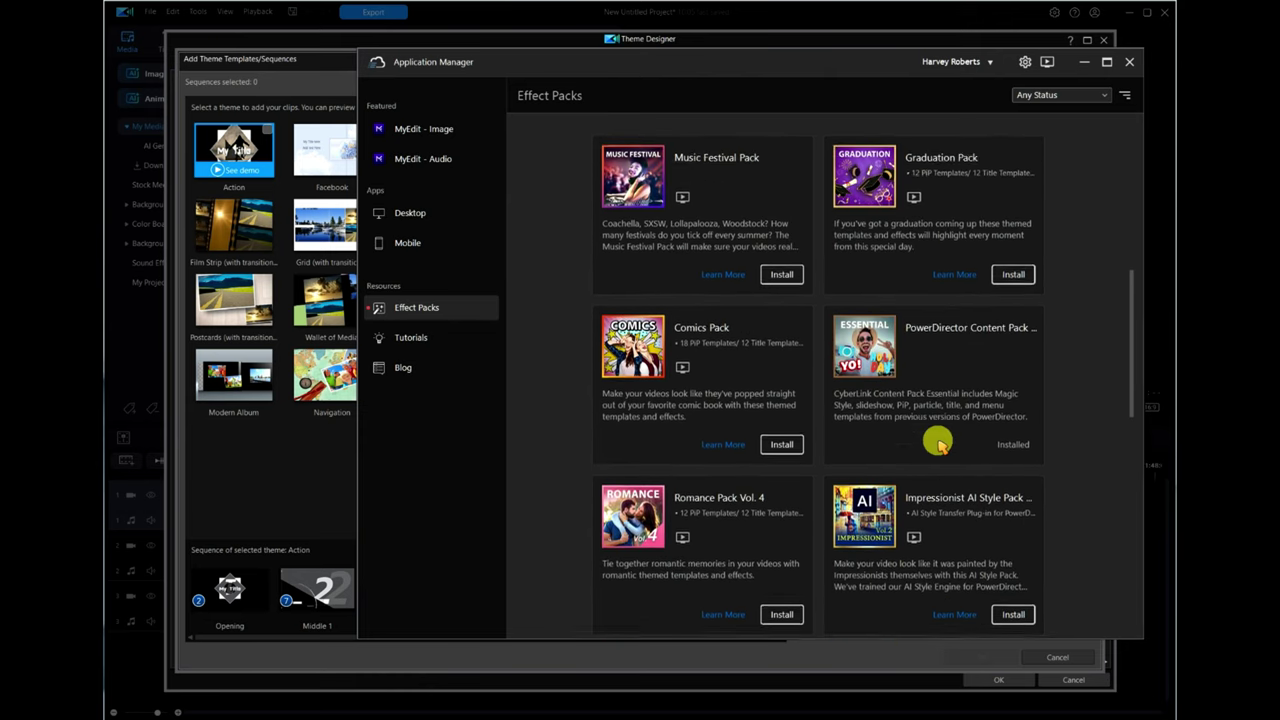
left_click(1131, 62)
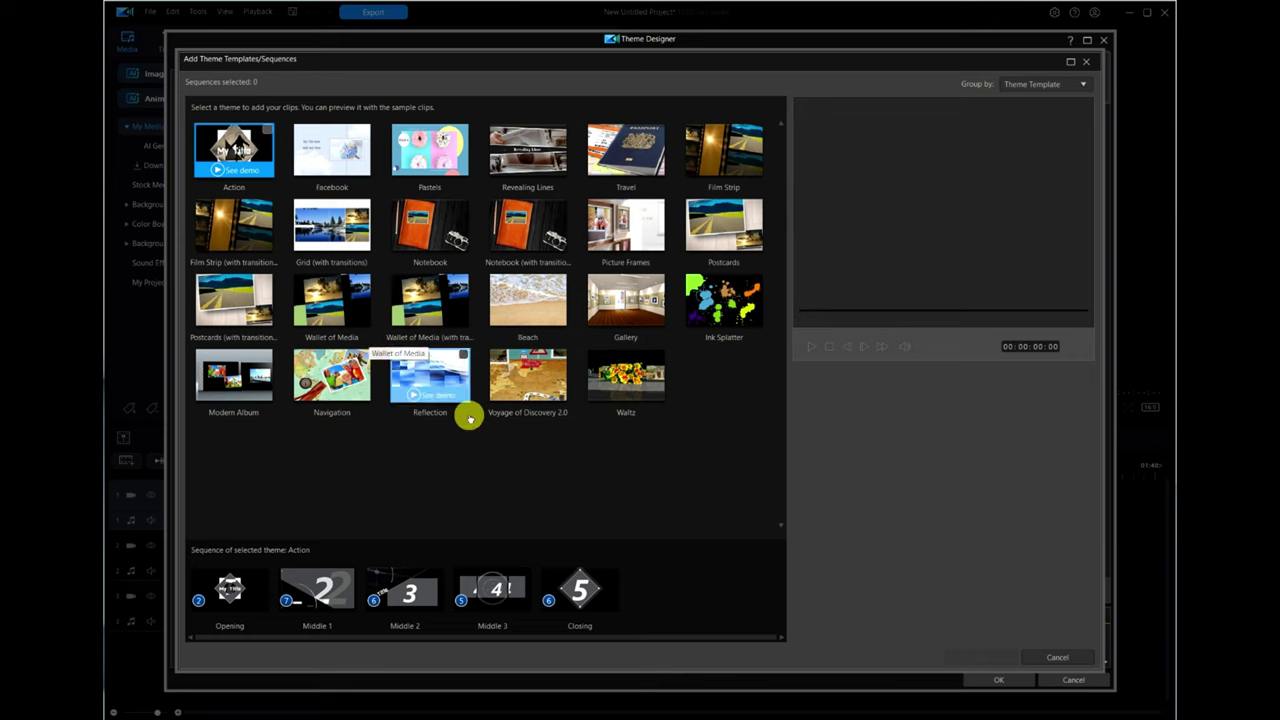
Add all five sequences of the Grid (with transitions) theme, from Opening to Closing, to the Theme Designer
left_click(339, 220)
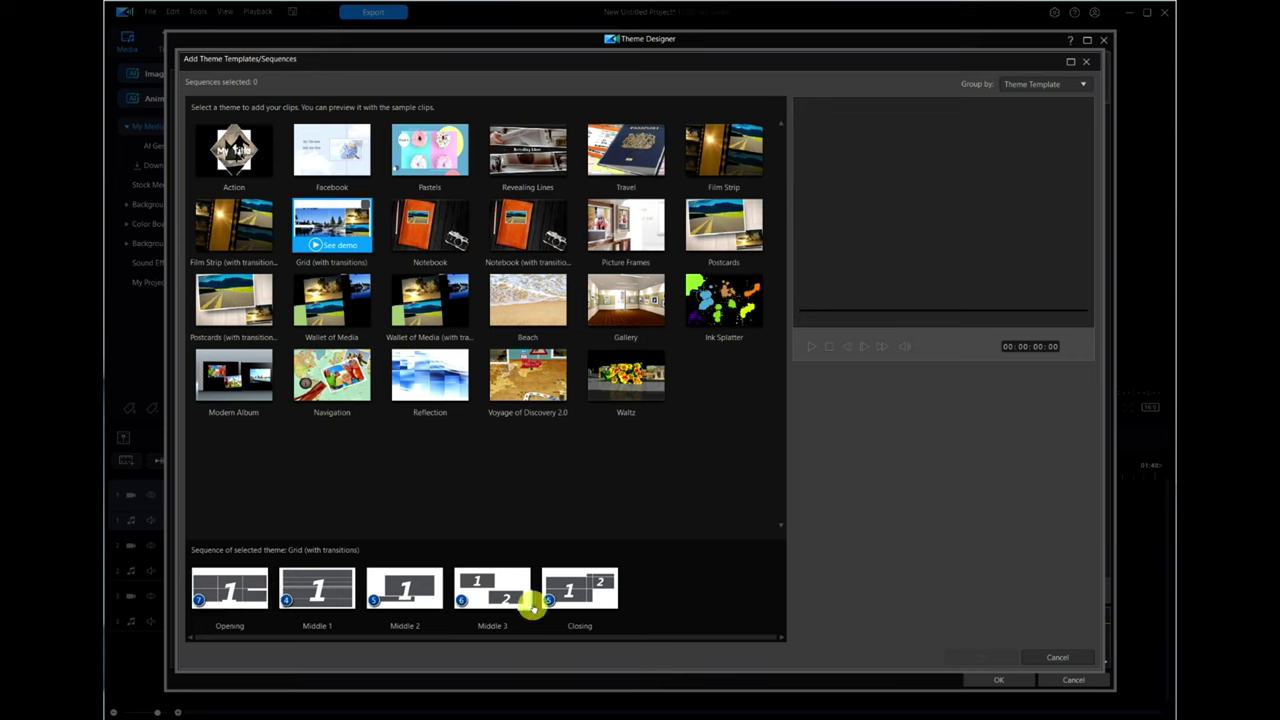
left_click(262, 577)
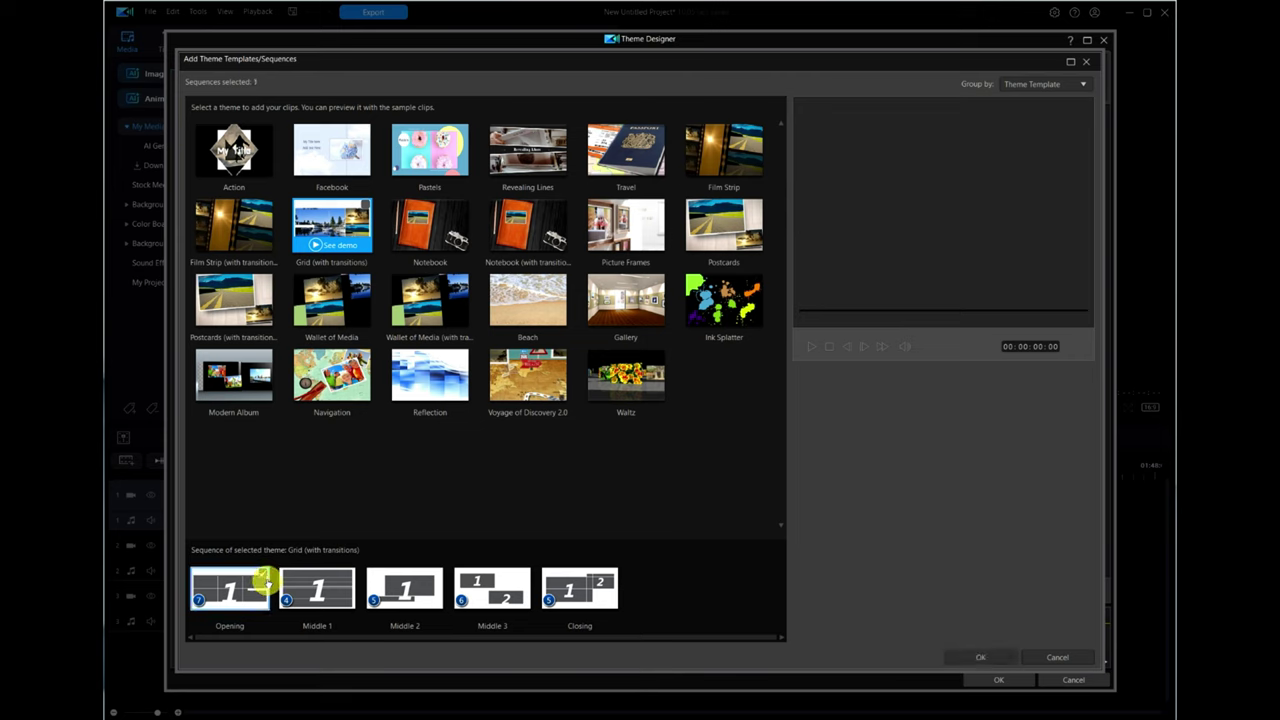
left_click(261, 582)
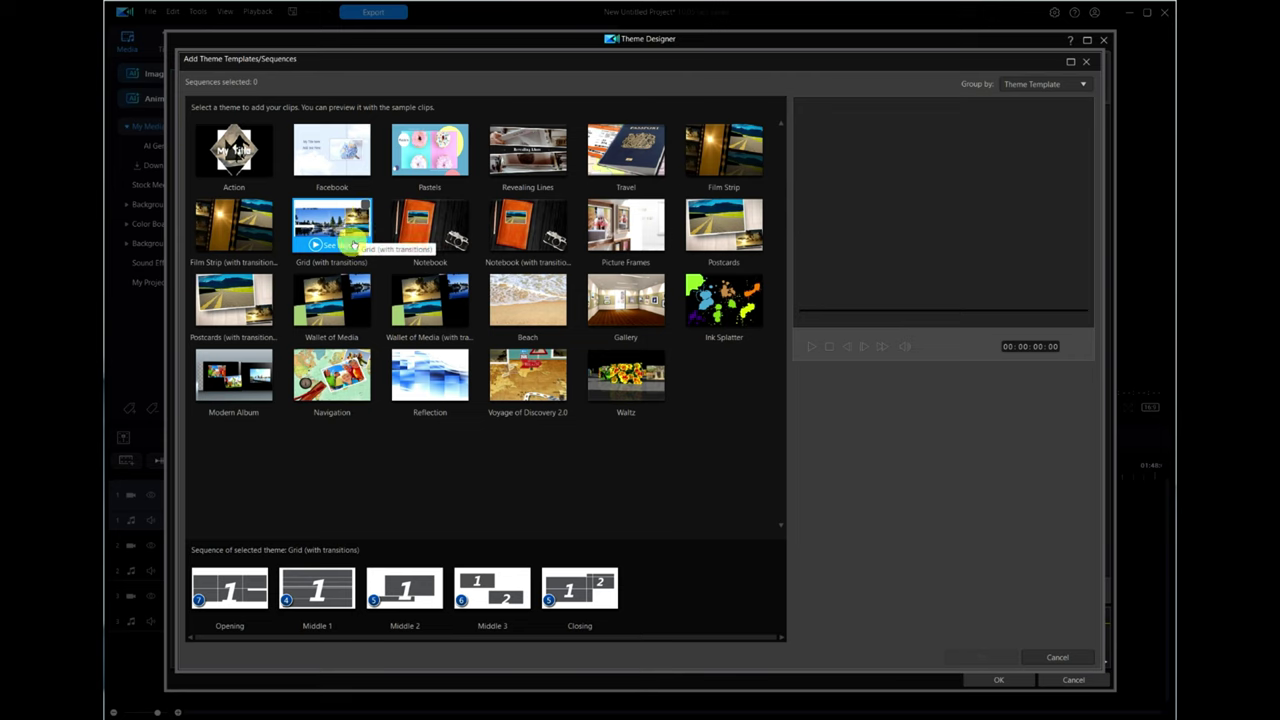
left_click(366, 205)
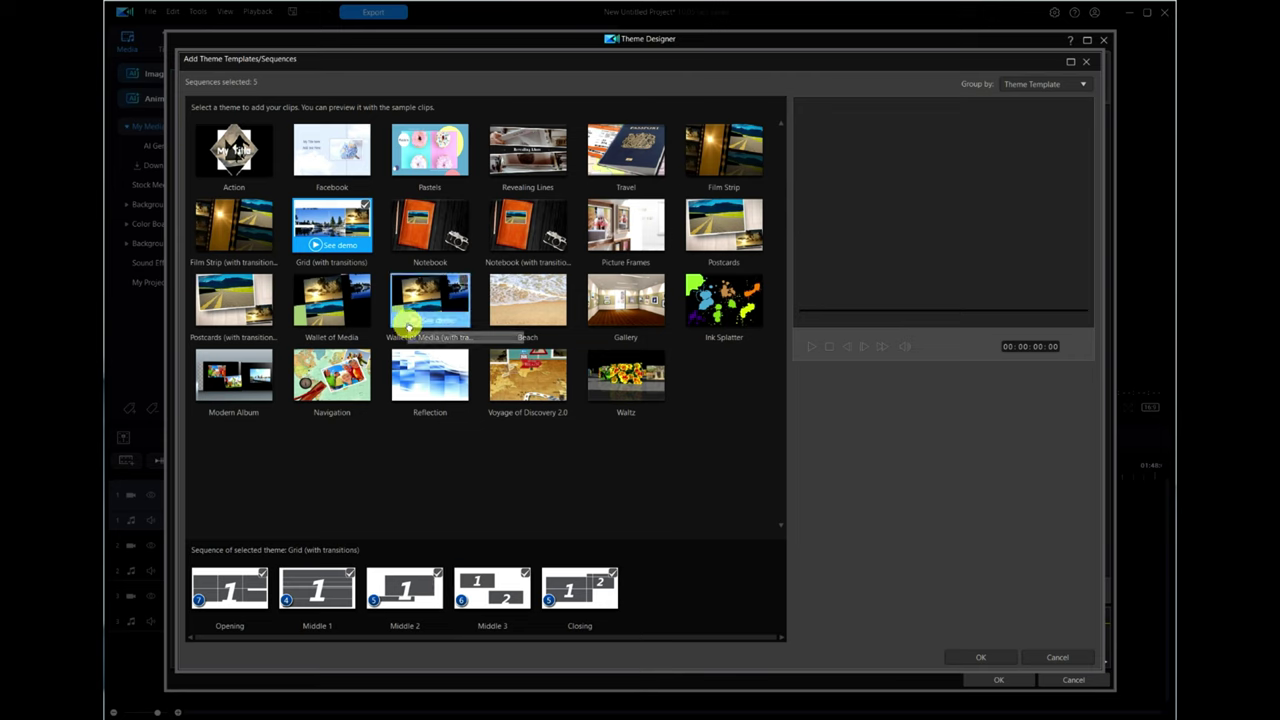
left_click(981, 659)
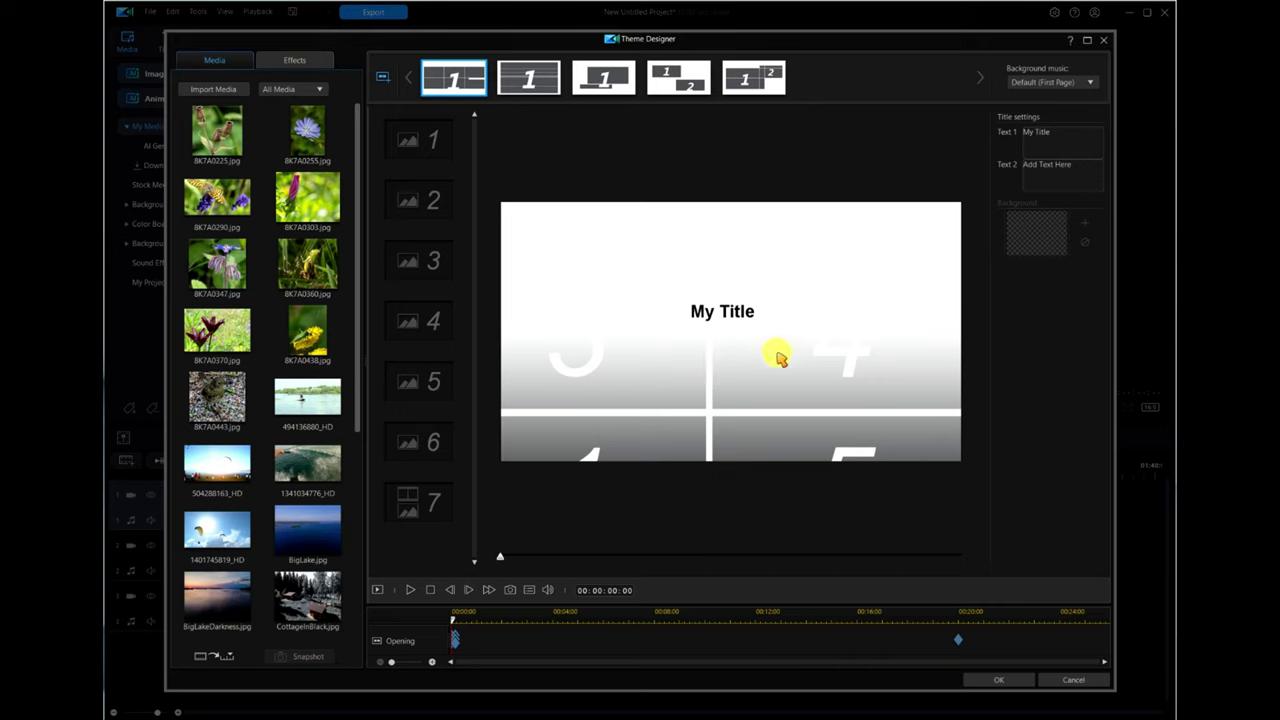
Set the theme's background music to No Music and preview the Opening sequence
left_click(410, 590)
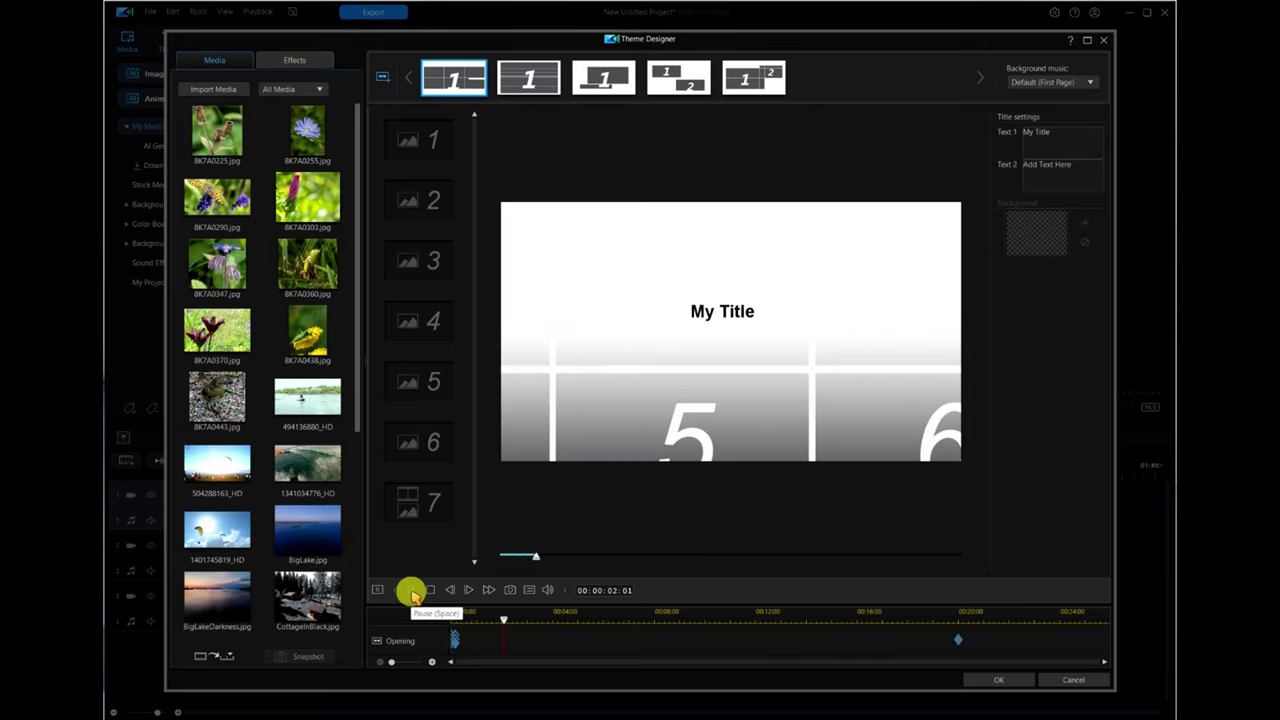
left_click(1091, 83)
left_click(1045, 137)
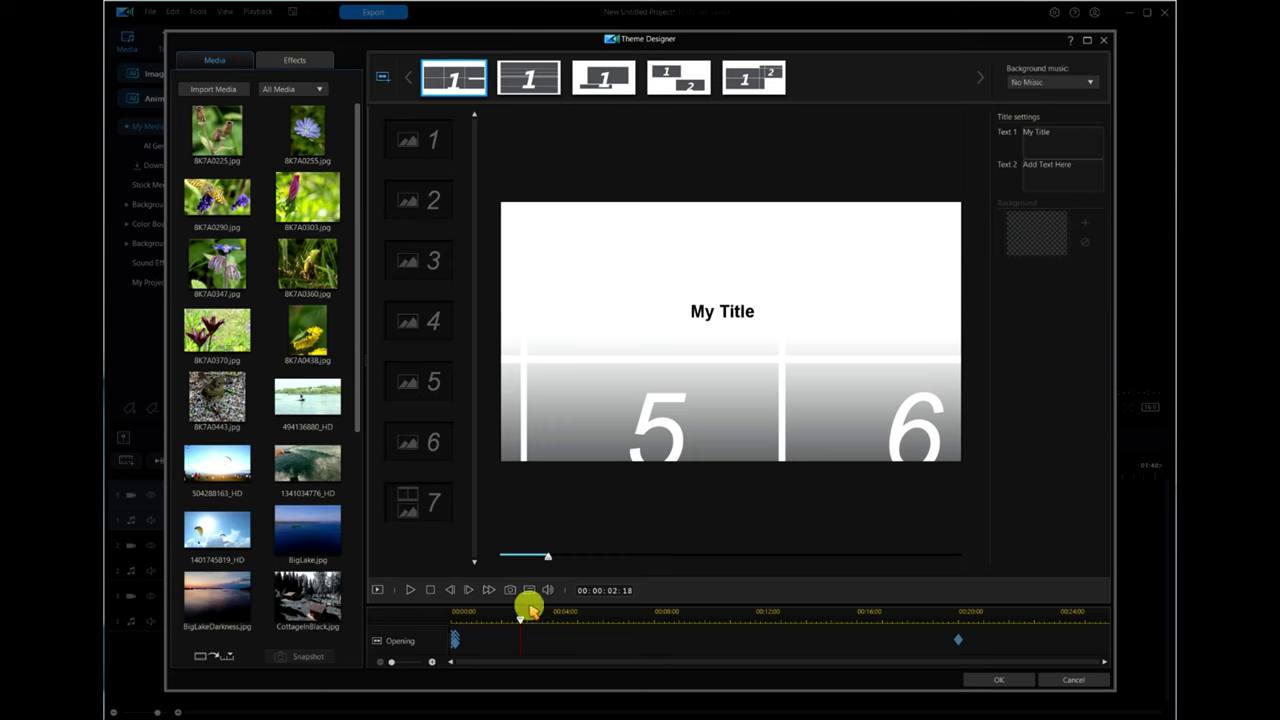
left_click(409, 591)
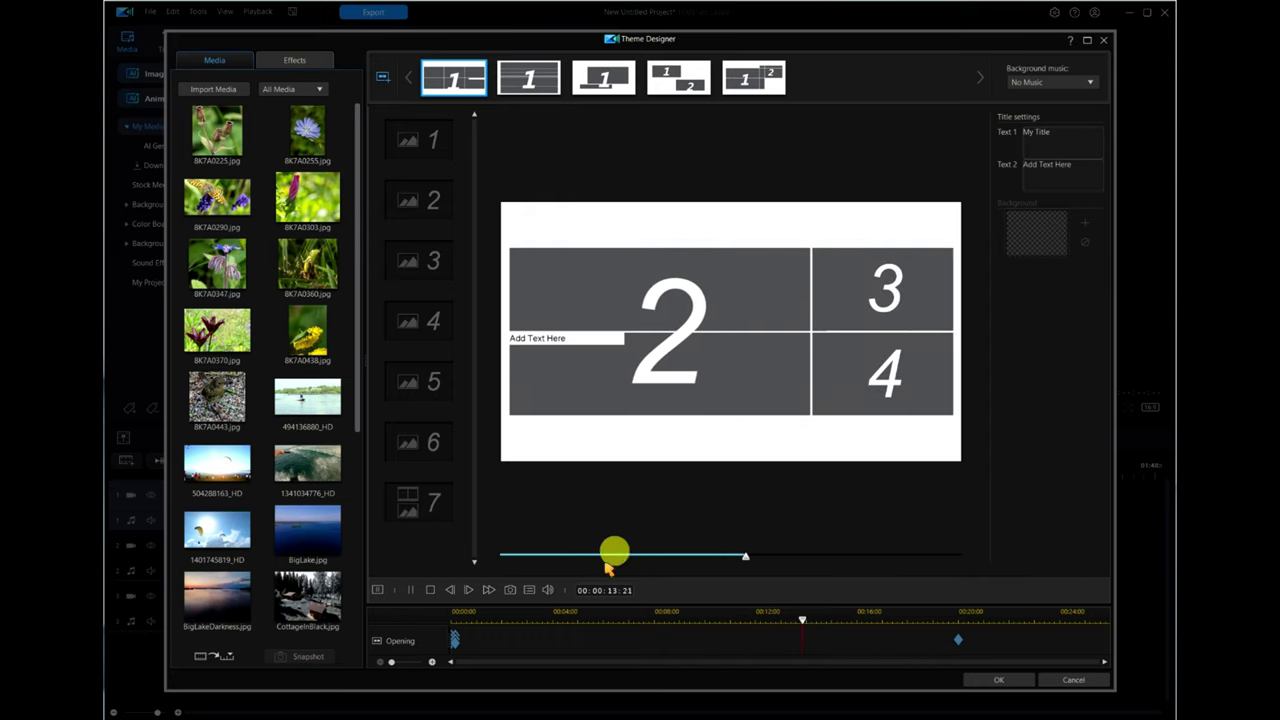
left_click(429, 590)
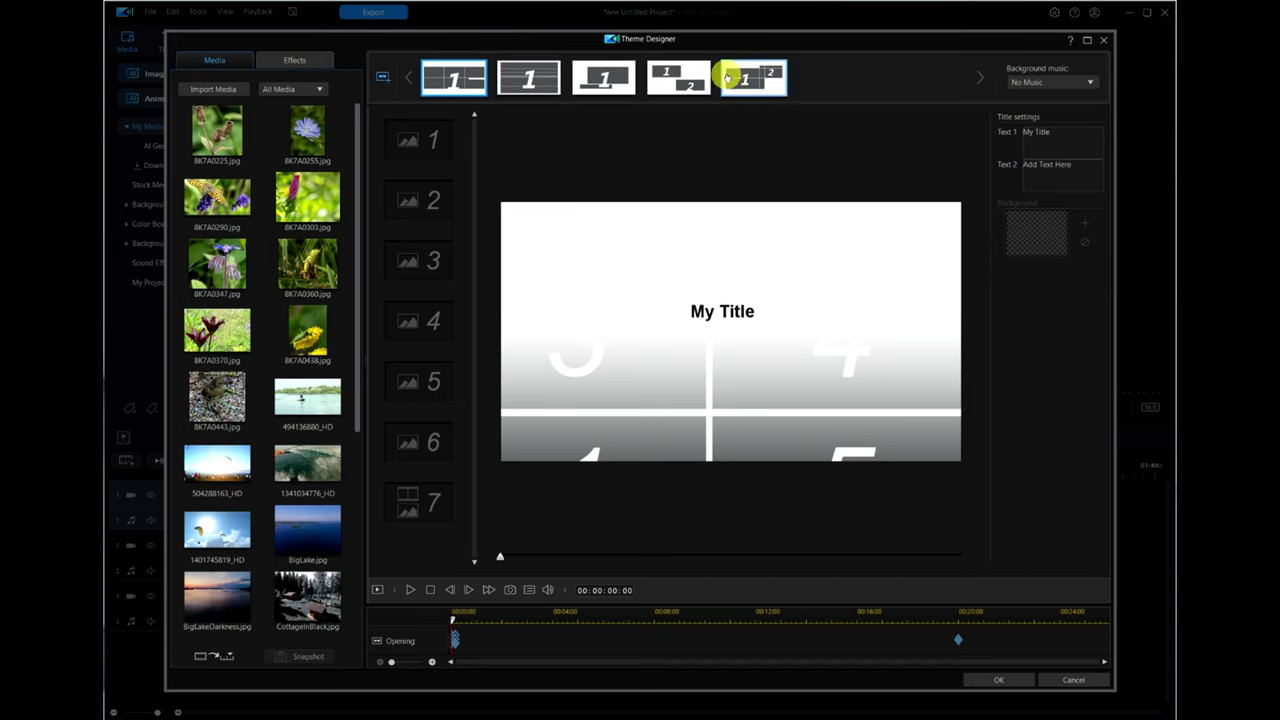
Insert the Action theme's Middle 3 sequence after the grid theme's Middle 1, and remove it again
left_click(389, 79)
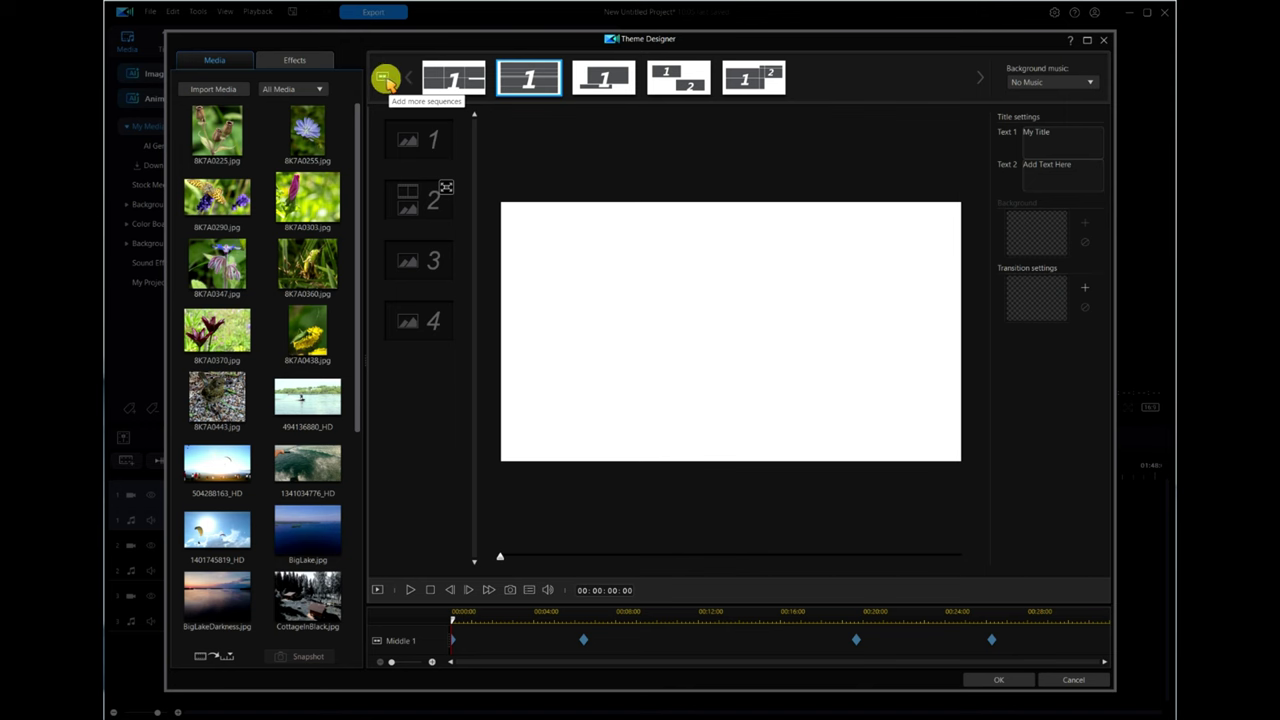
left_click(386, 80)
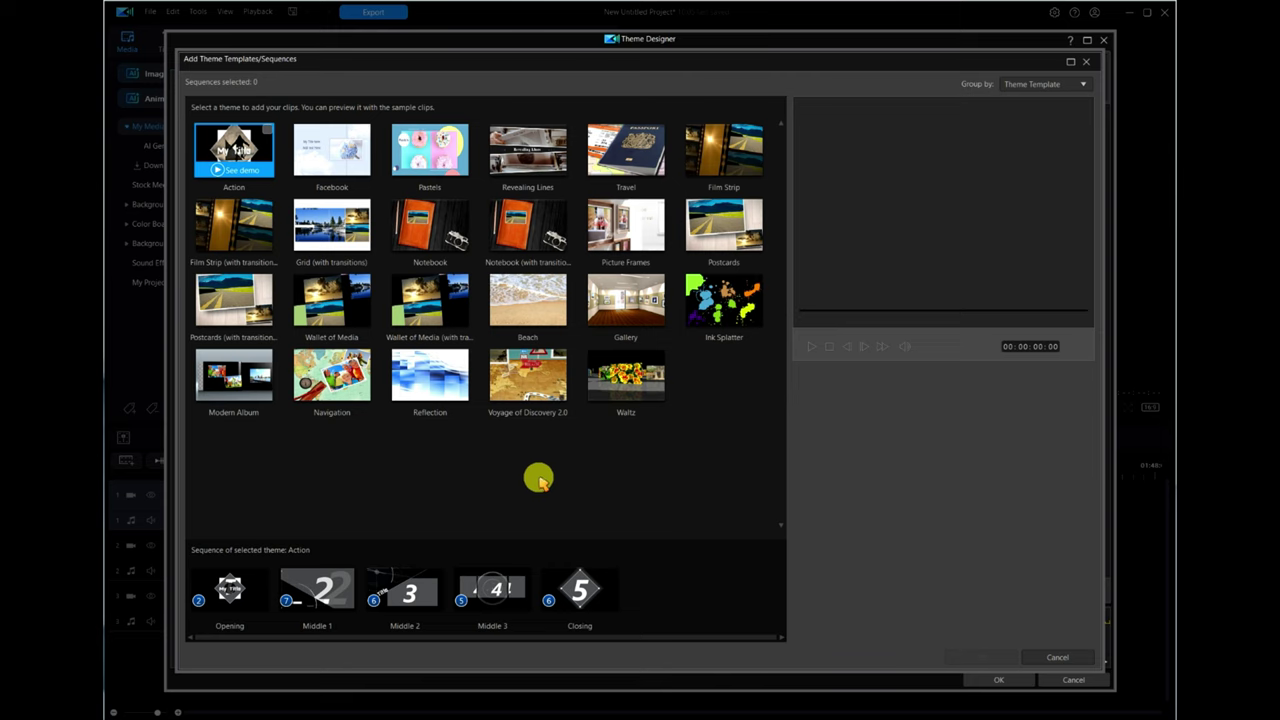
left_click(526, 575)
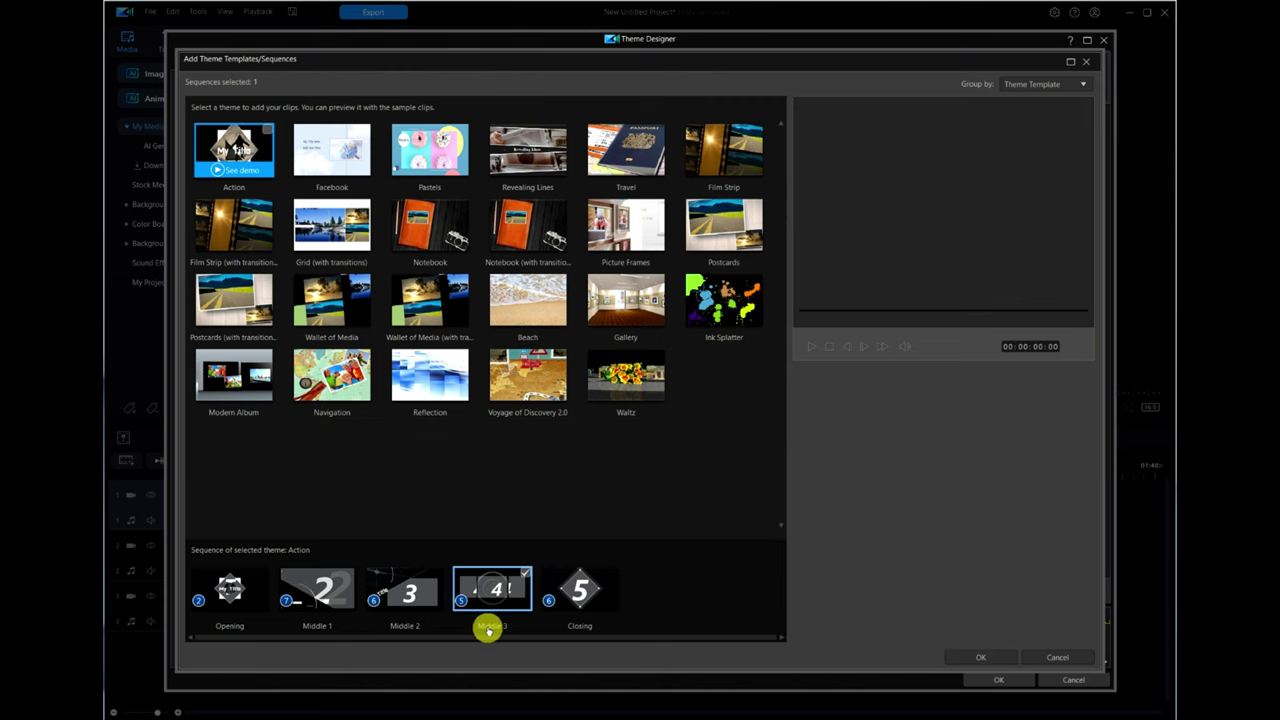
left_click(980, 658)
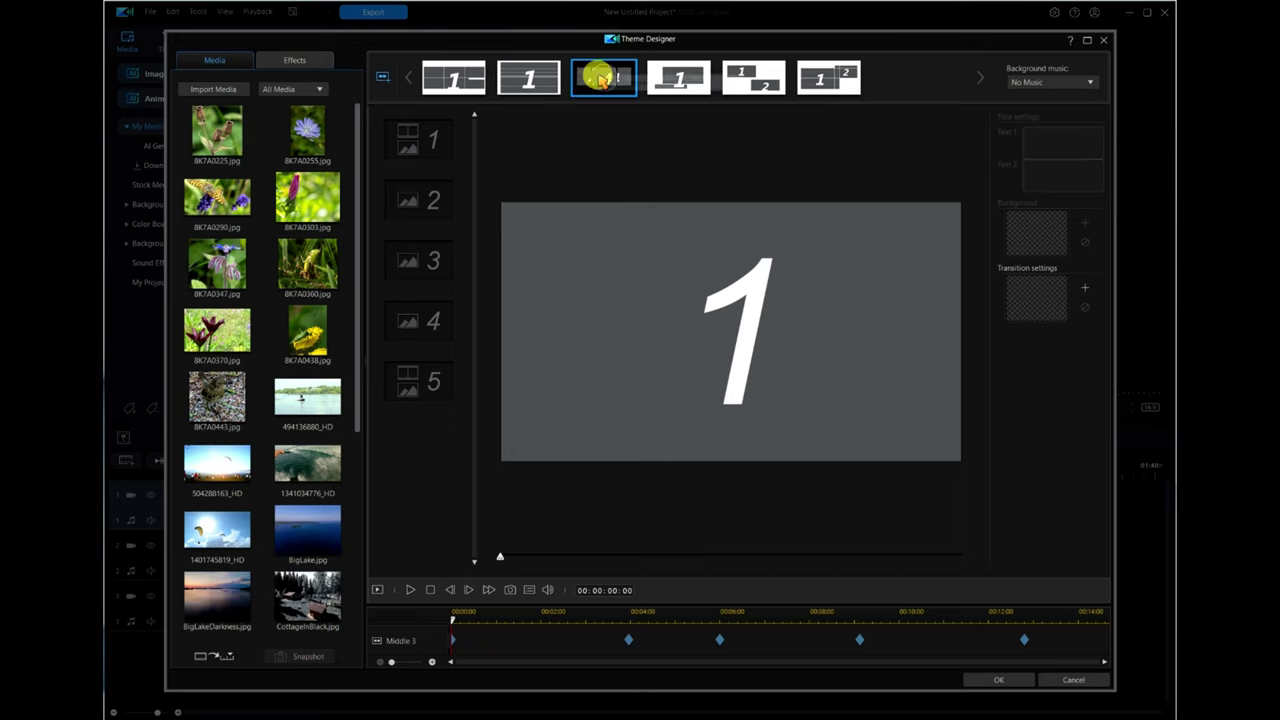
left_click(636, 88)
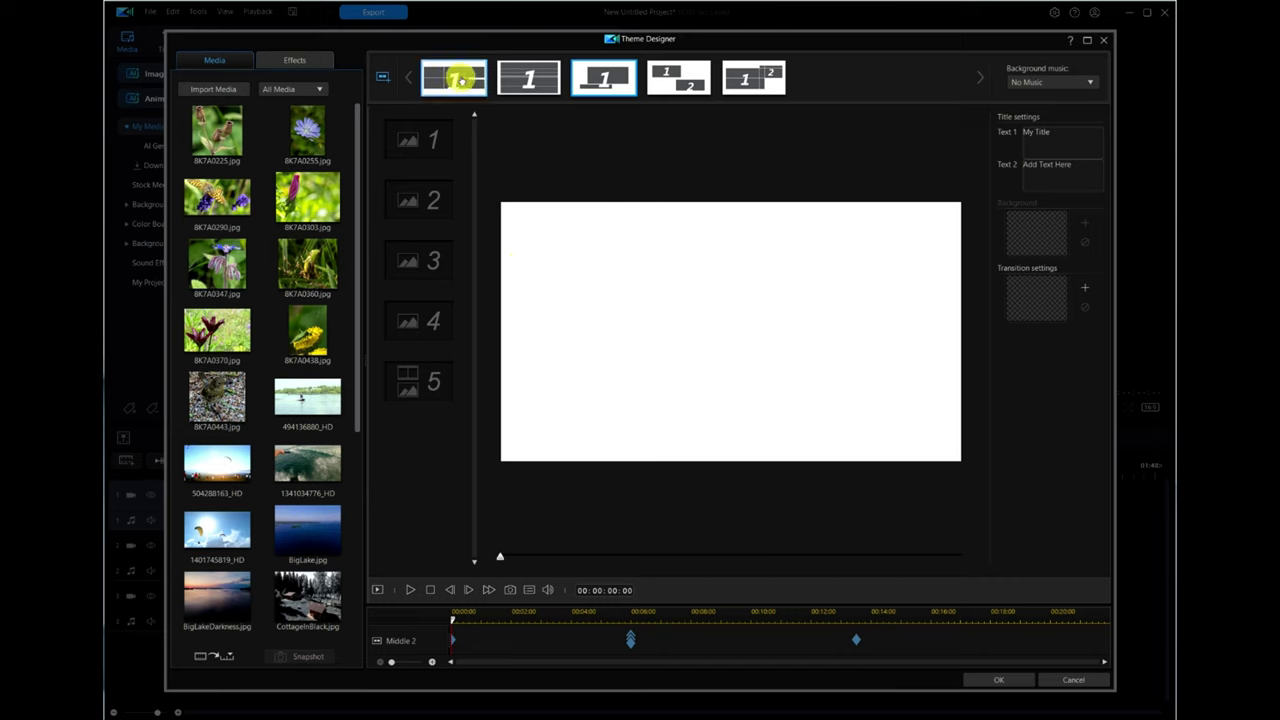
Preview the Opening sequence starting from media slot 7
left_click(455, 78)
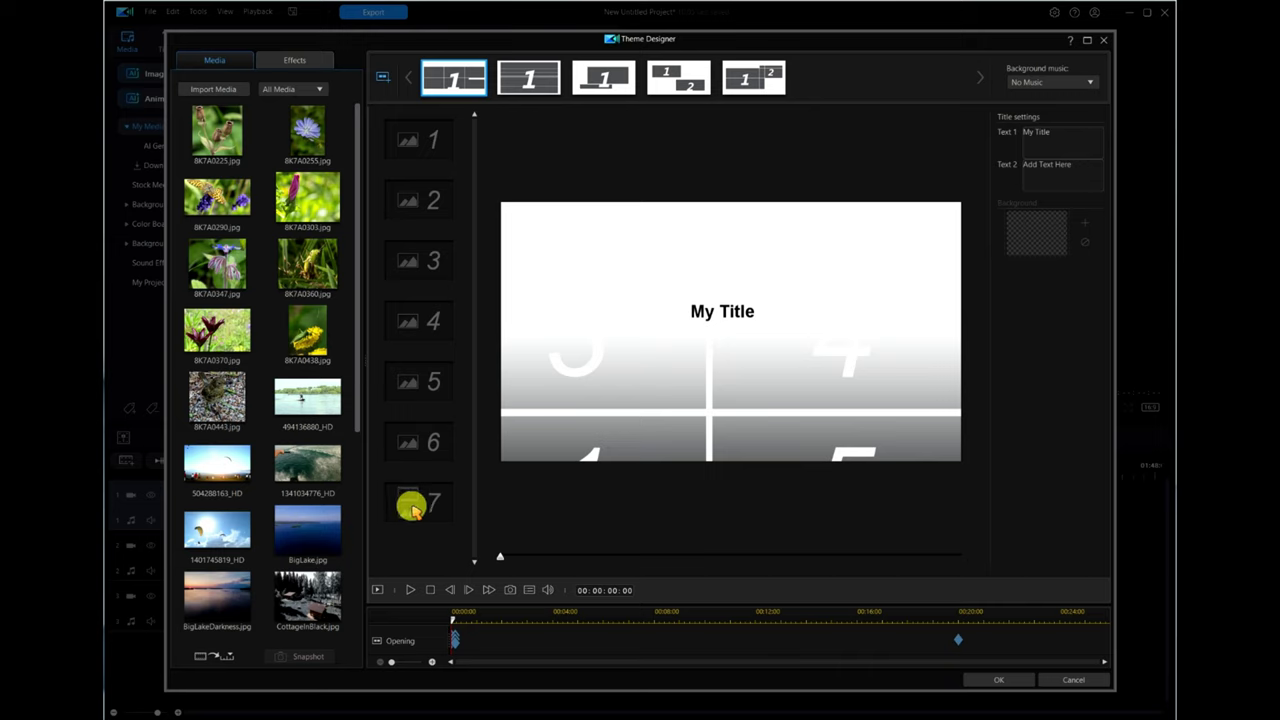
left_click(412, 506)
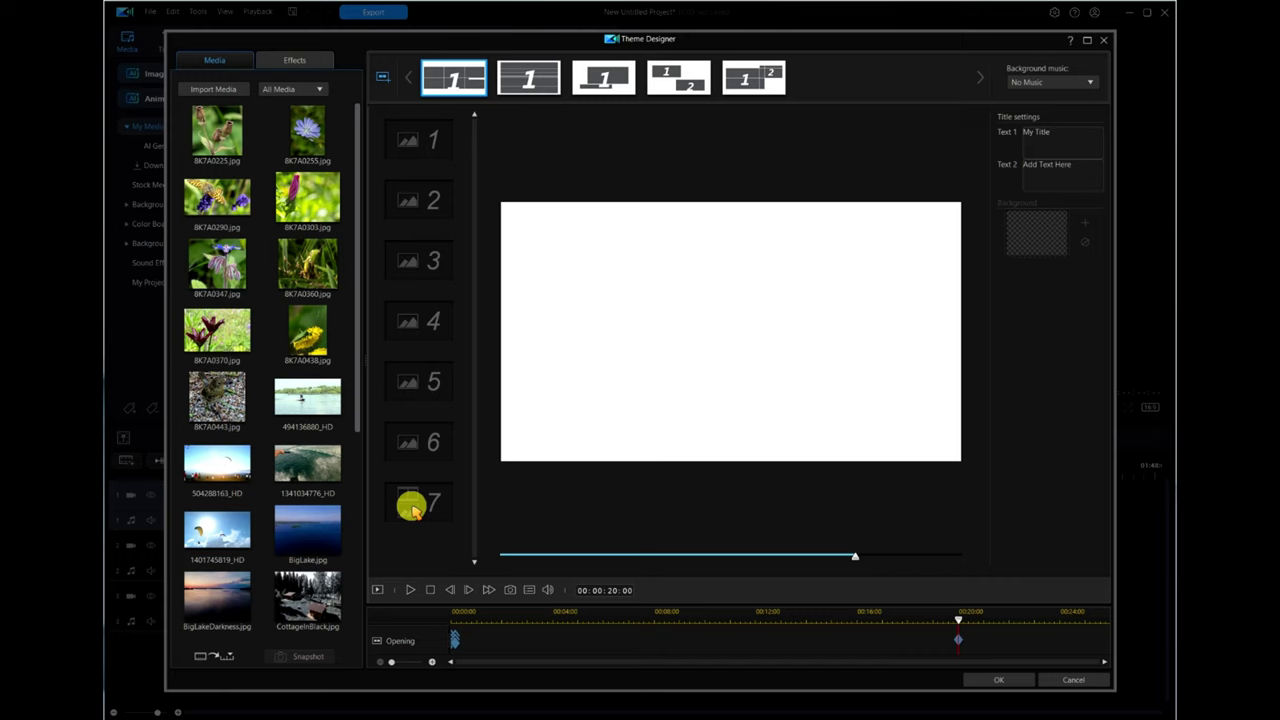
left_click(410, 591)
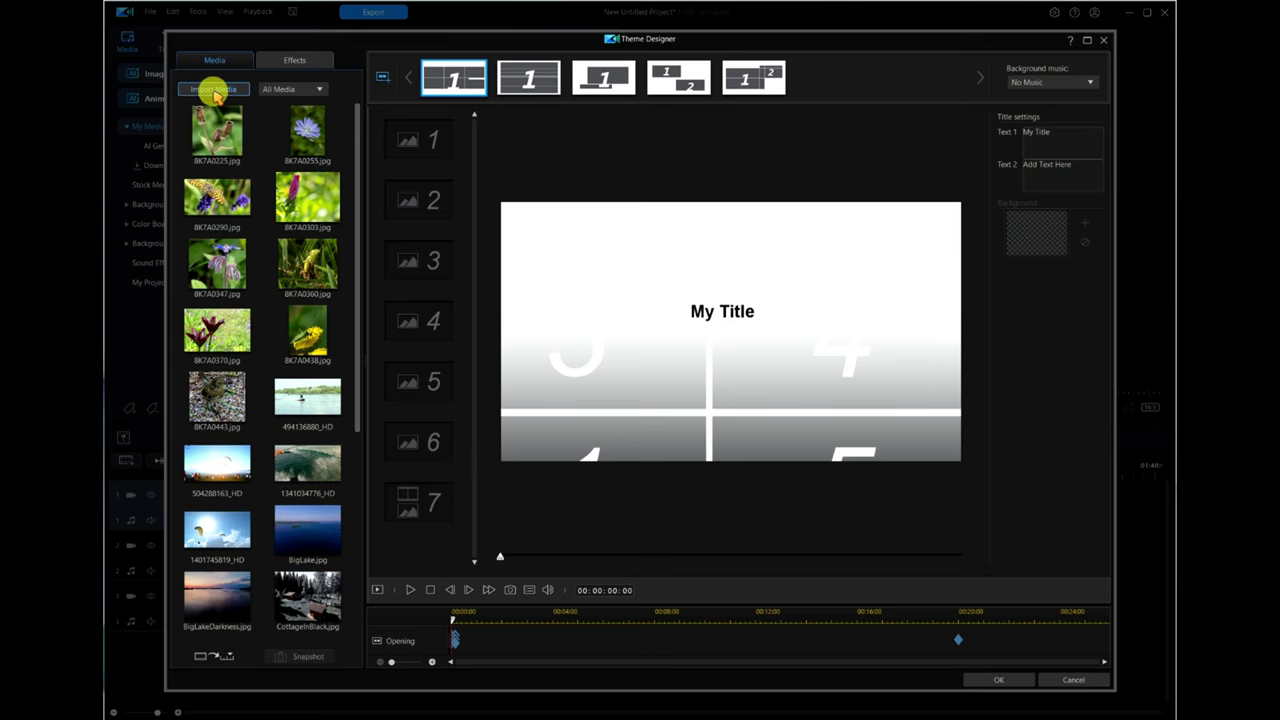
Filter the Theme Designer's media library to videos only, and switch it back to showing all media
left_click(318, 92)
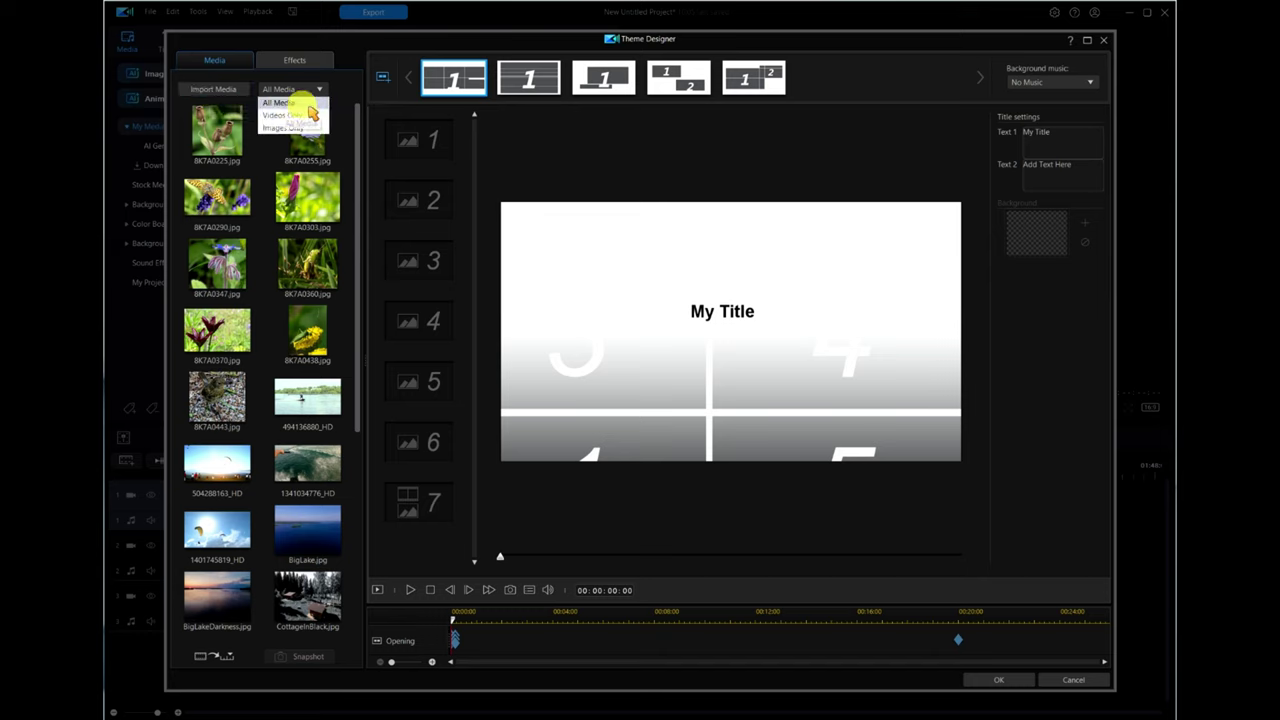
left_click(293, 117)
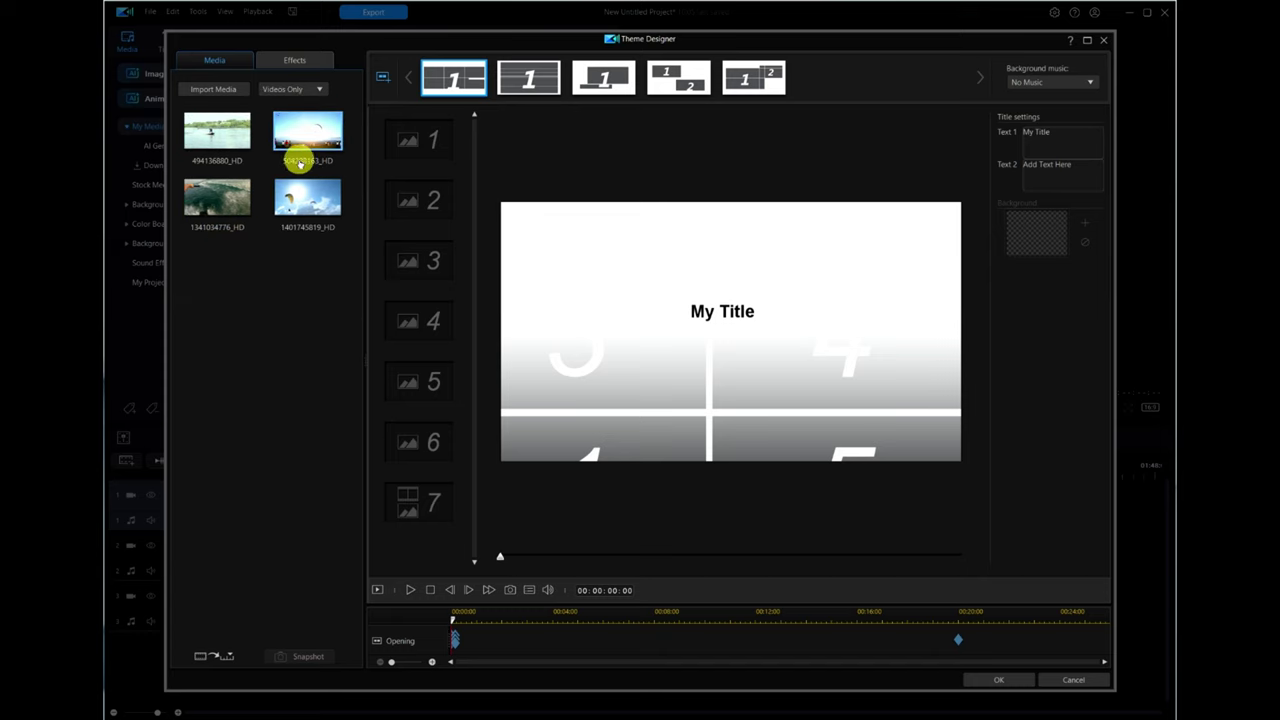
left_click(317, 89)
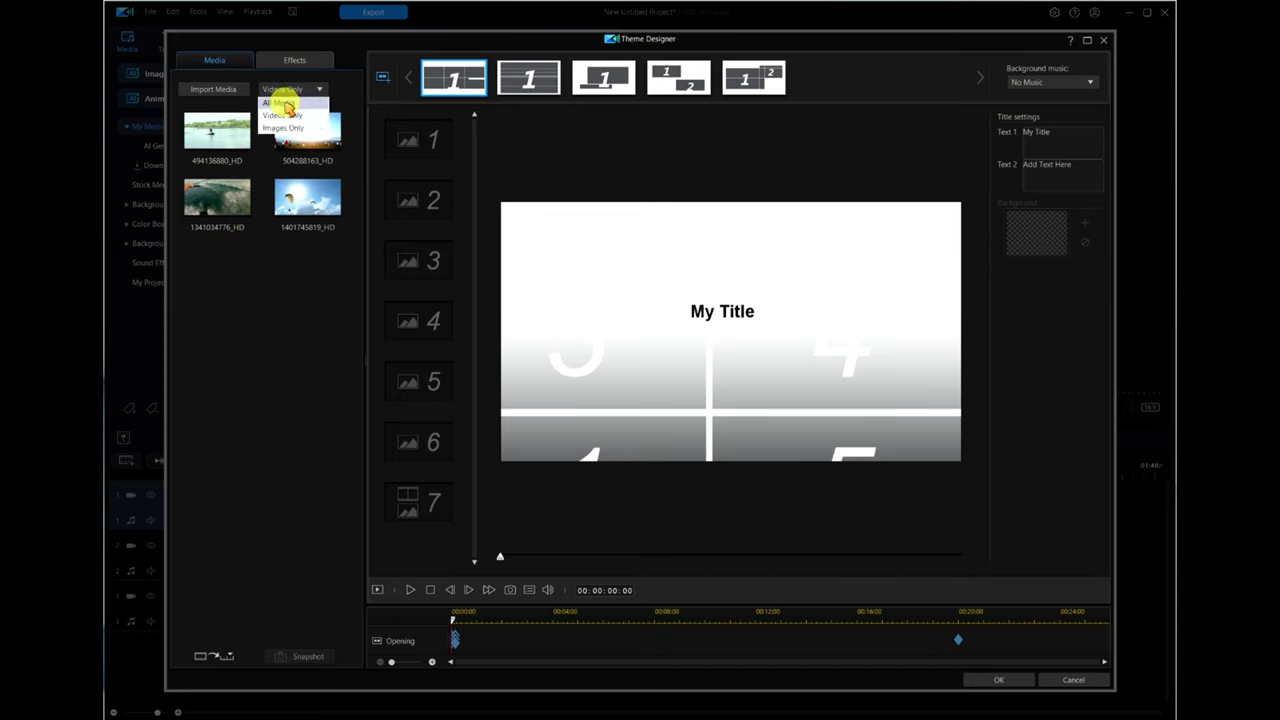
left_click(288, 102)
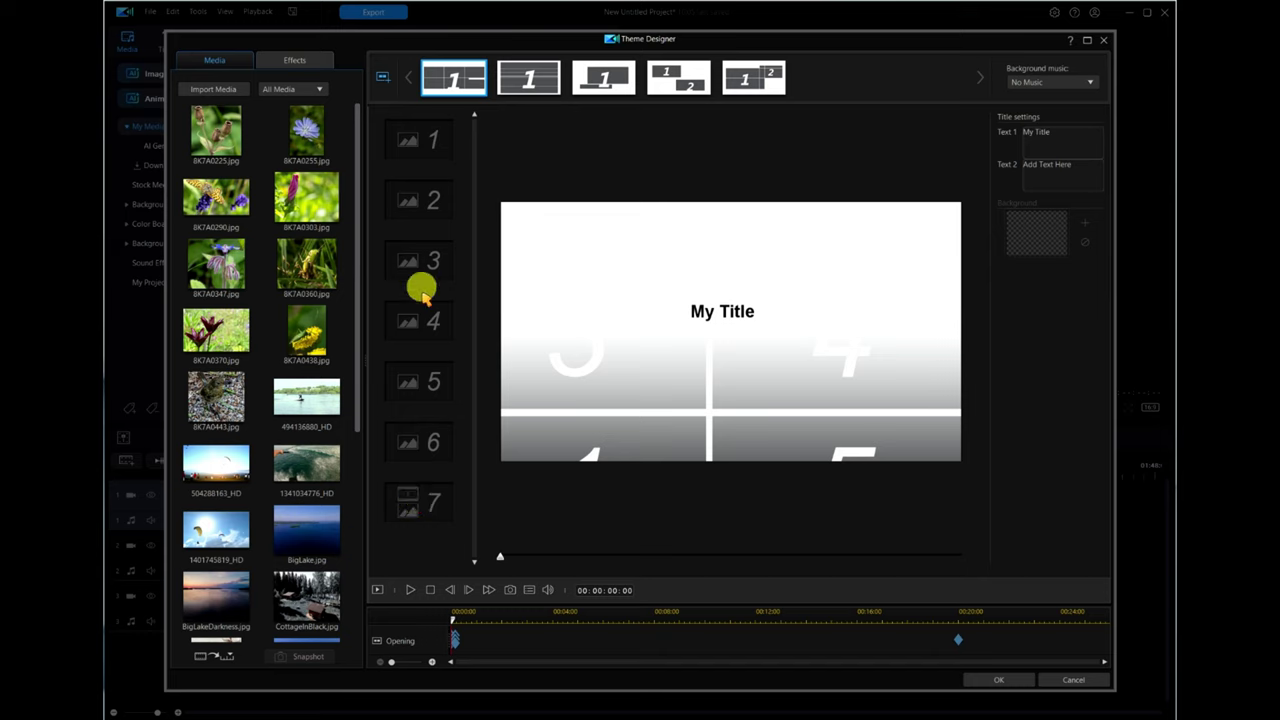
Fill the Opening sequence's slots 1 to 7 with BK7A0225, BK7A0255, BK7A0303, BK7A0370, BK7A0290, BK7A0360 and video 494136880_HD, and preview the sequence
left_click(291, 150)
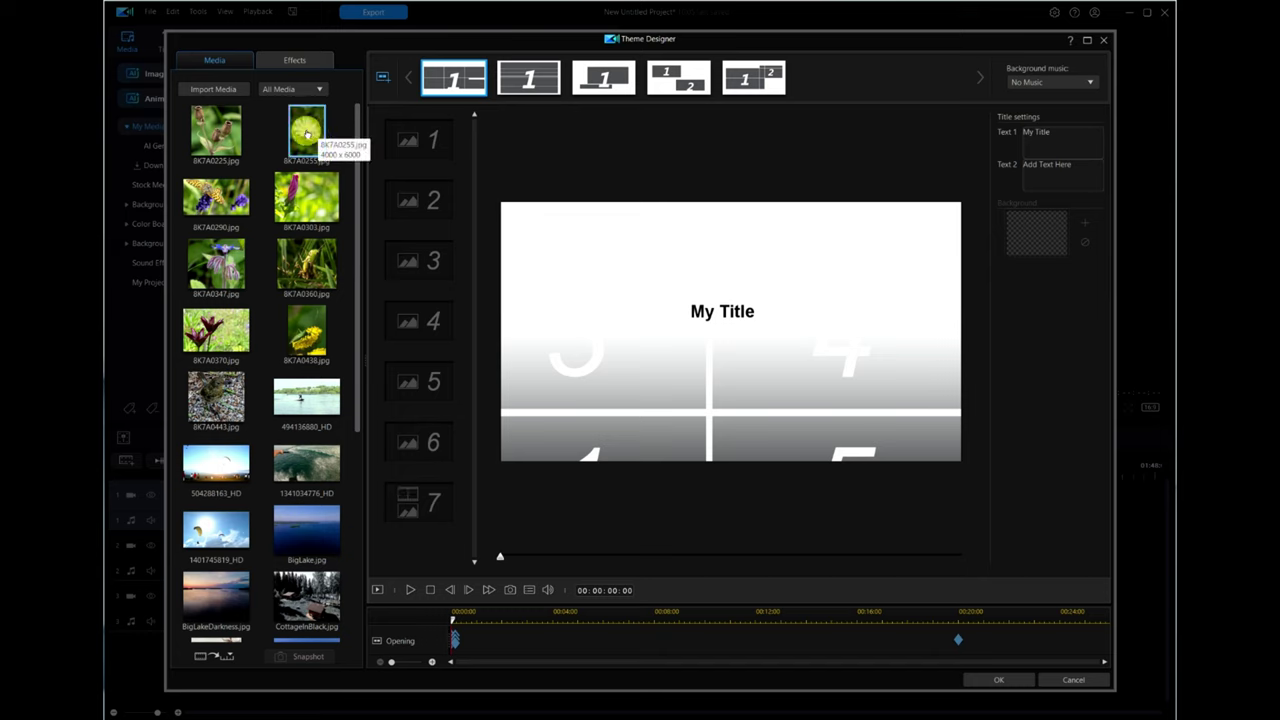
left_click_drag(233, 133, 420, 137)
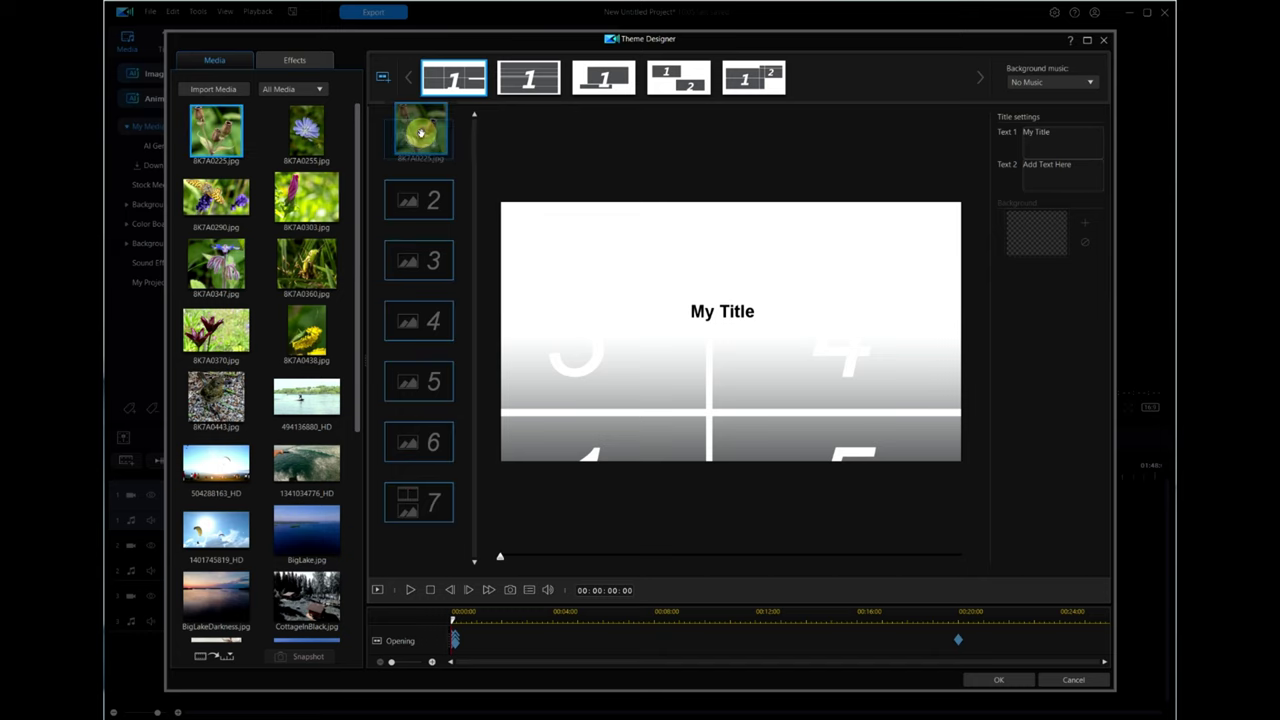
left_click_drag(322, 153, 418, 196)
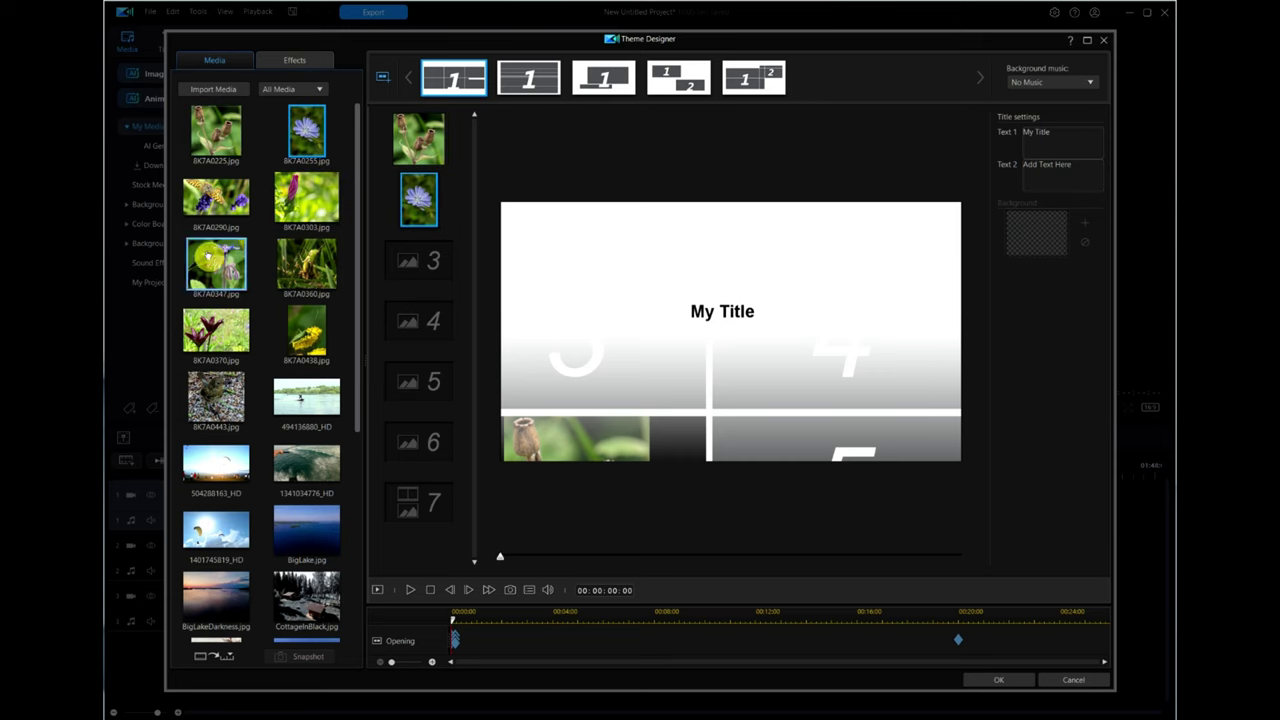
left_click_drag(300, 198, 412, 264)
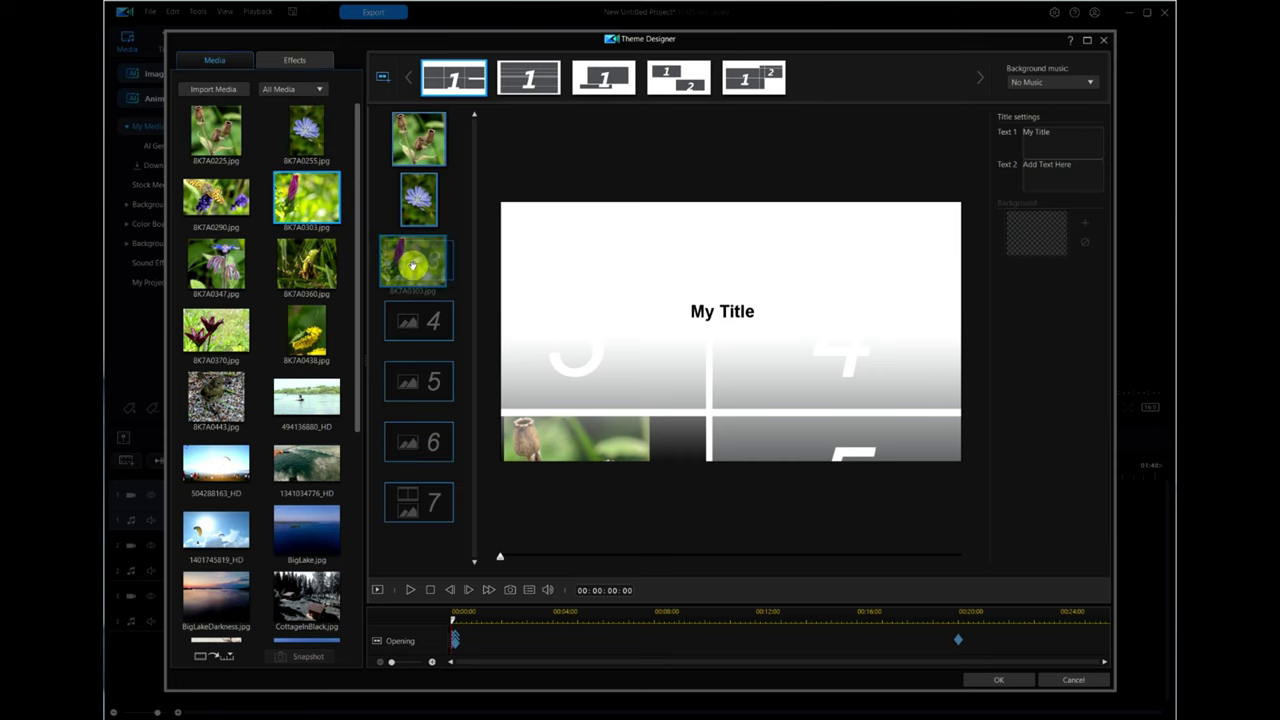
left_click_drag(228, 330, 418, 318)
left_click_drag(216, 198, 420, 374)
left_click_drag(307, 263, 428, 462)
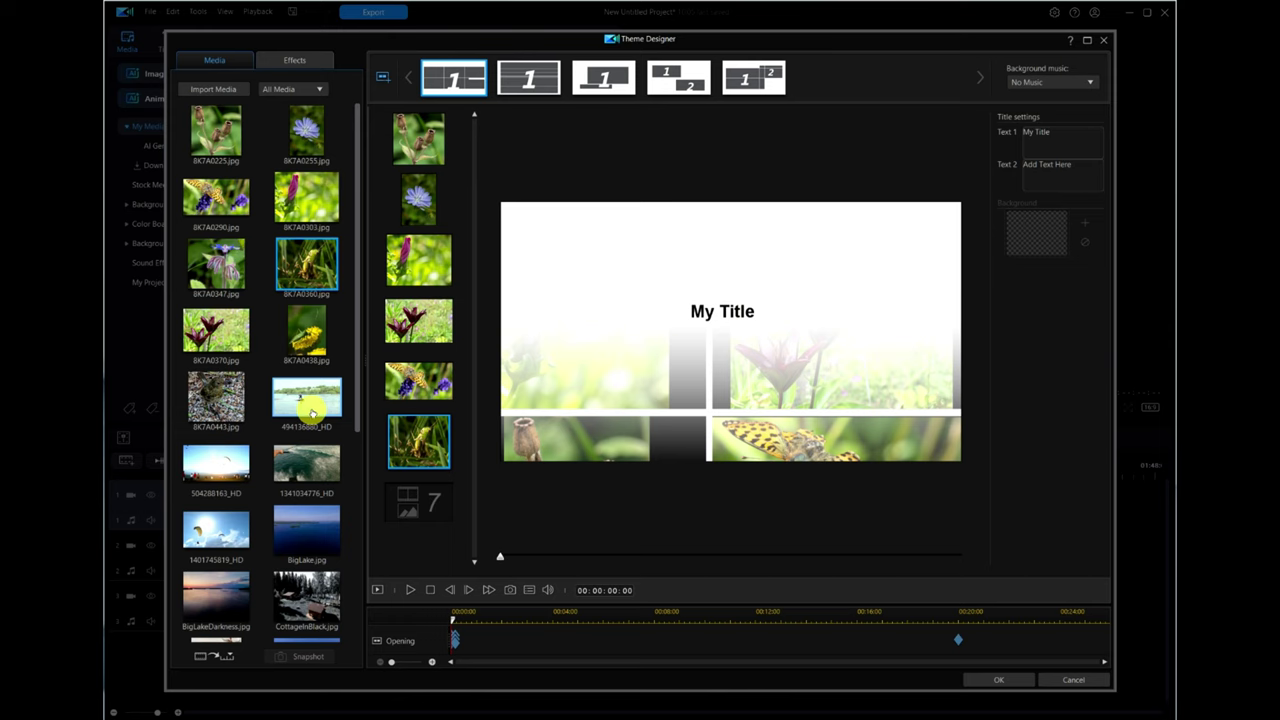
left_click_drag(297, 398, 415, 501)
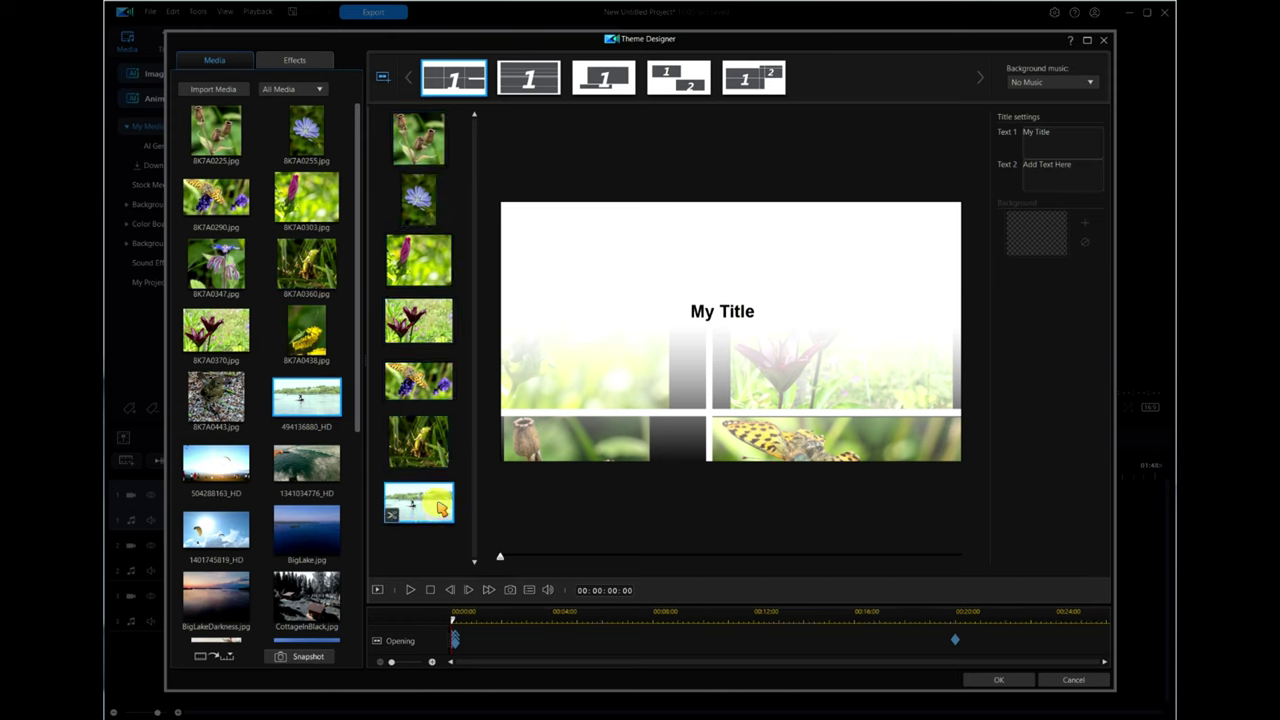
left_click(410, 590)
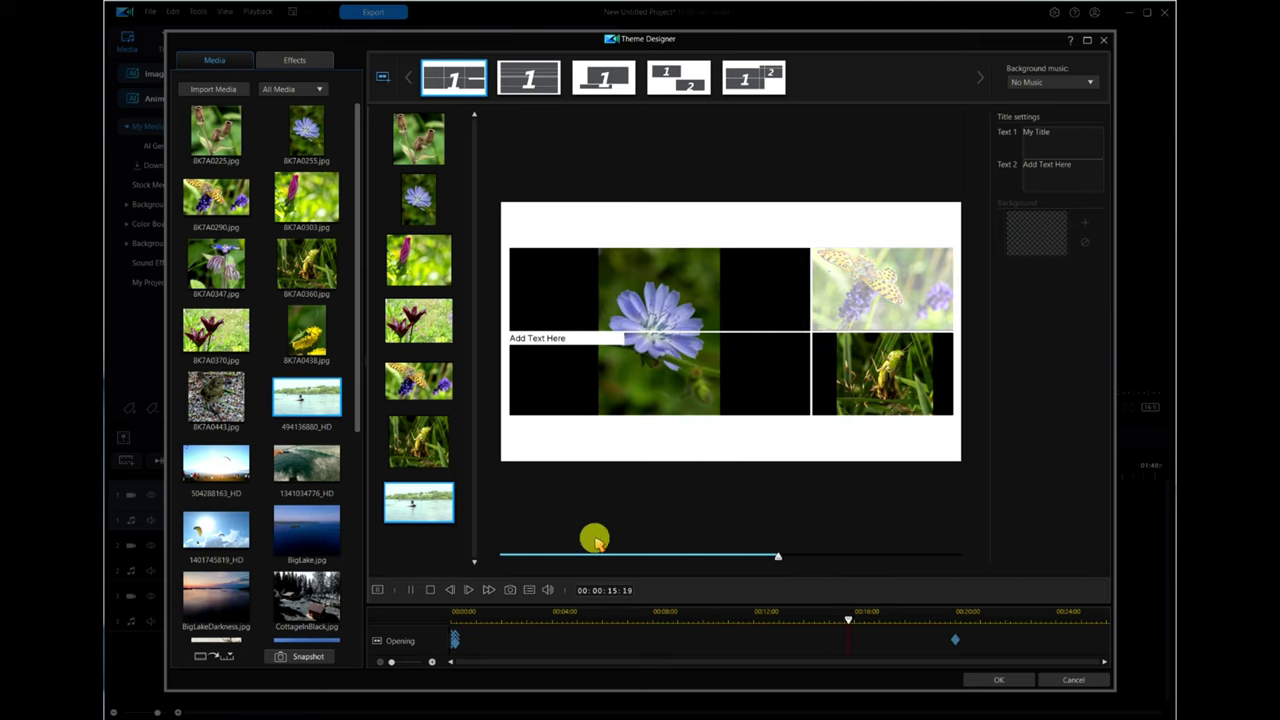
left_click(430, 590)
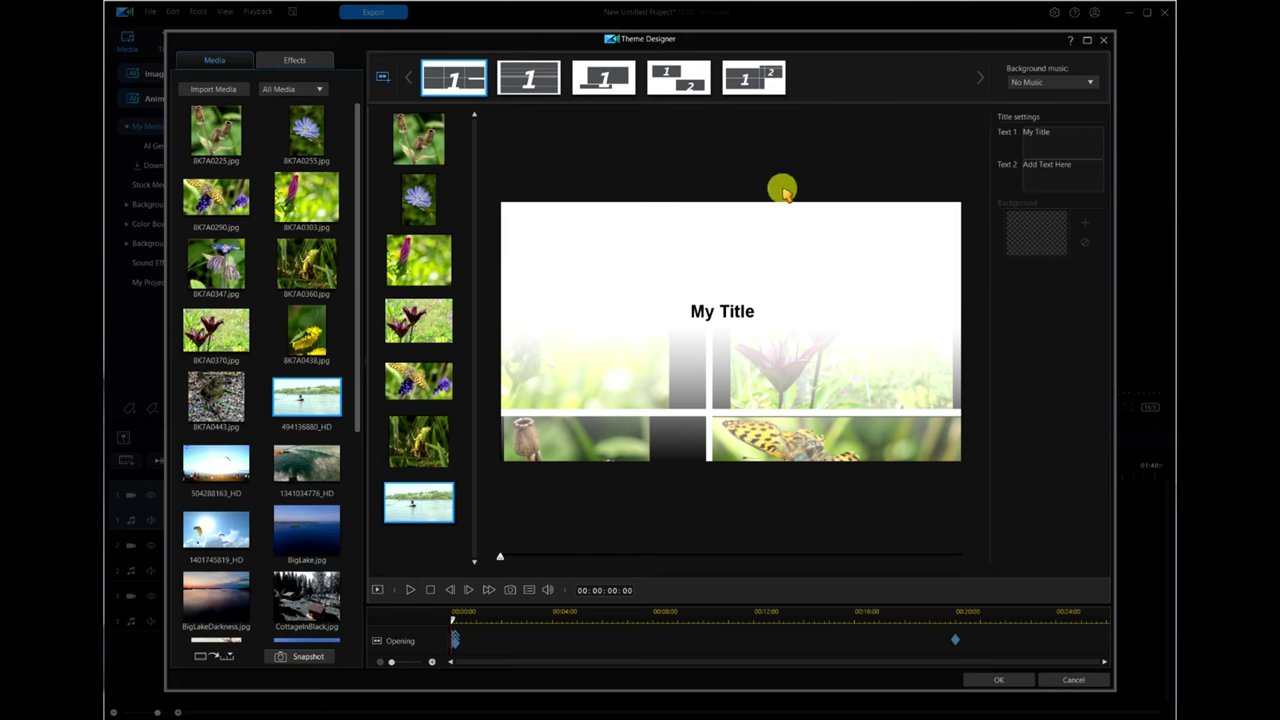
Set the background music to Default (First Page), and look at the file selection for imported audio without choosing a file
left_click(1093, 82)
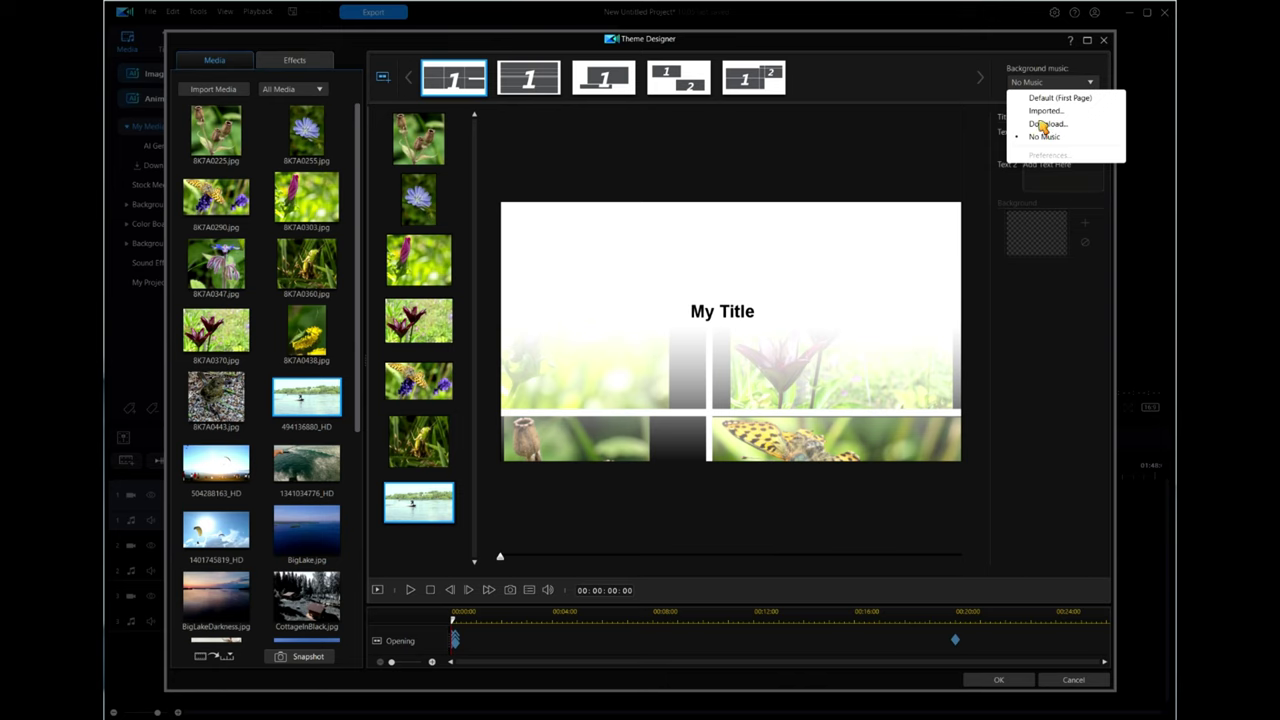
left_click(1055, 98)
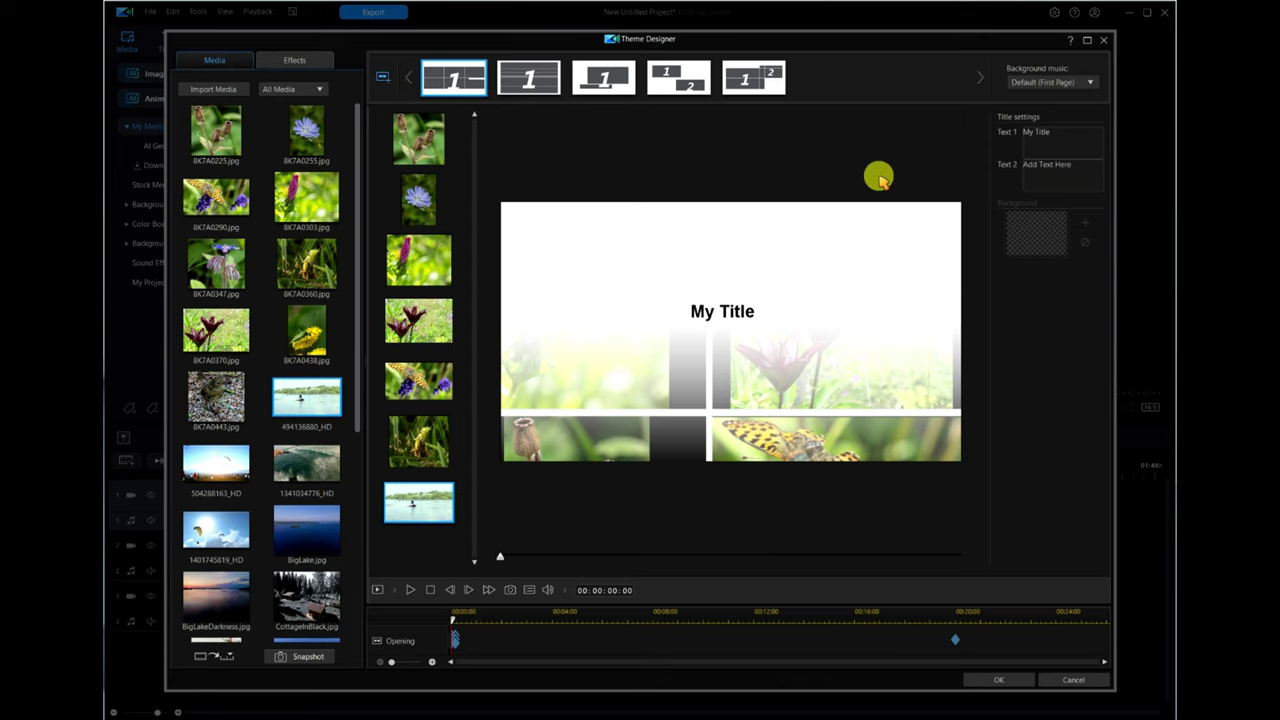
left_click(1089, 82)
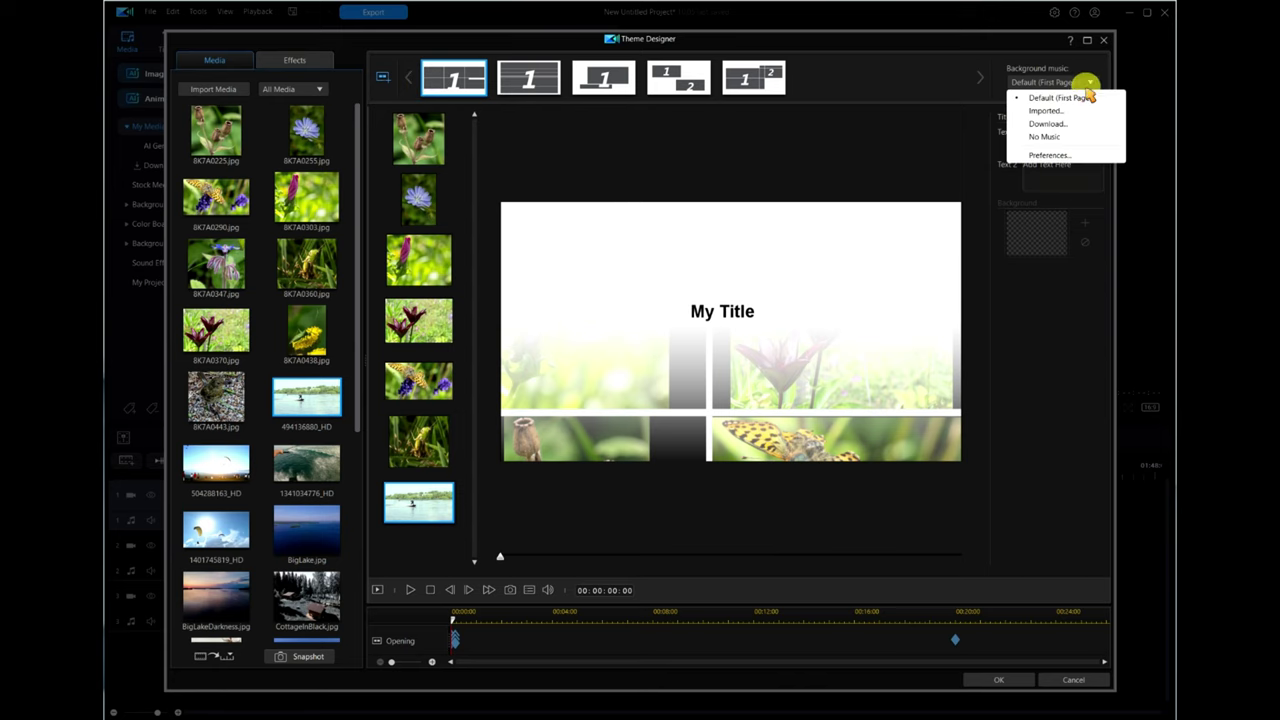
left_click(1047, 111)
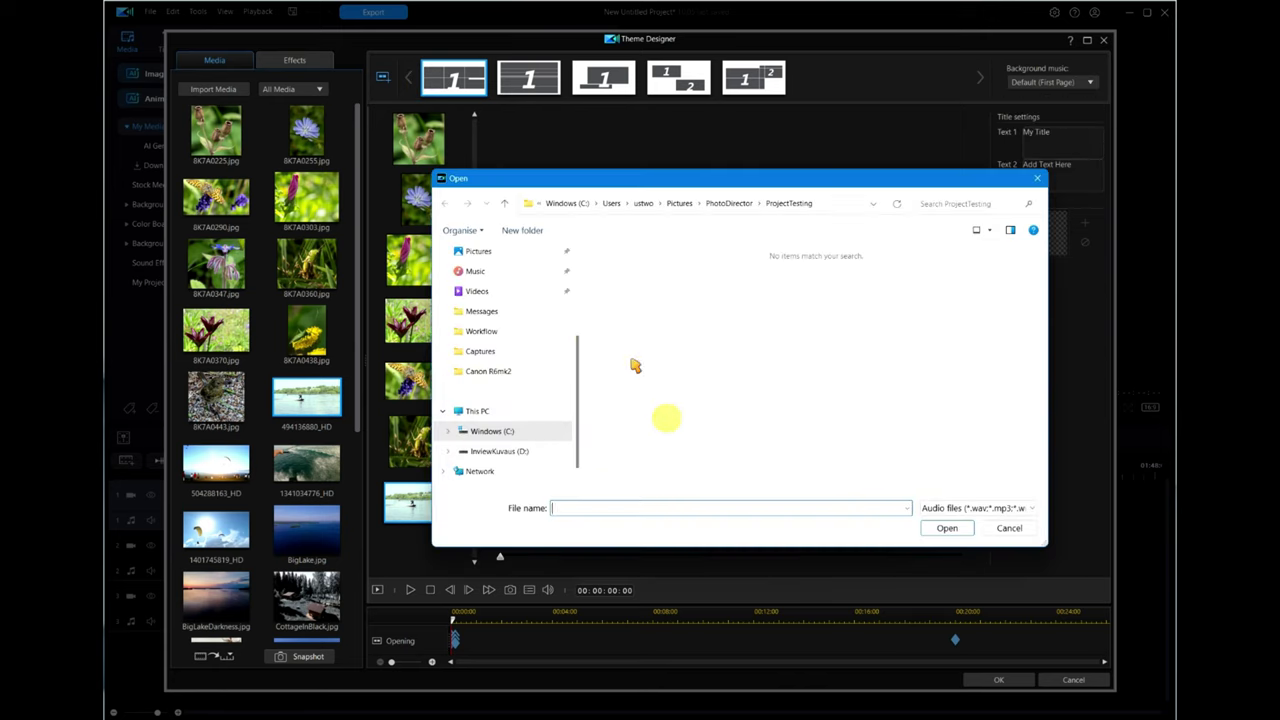
left_click(1009, 529)
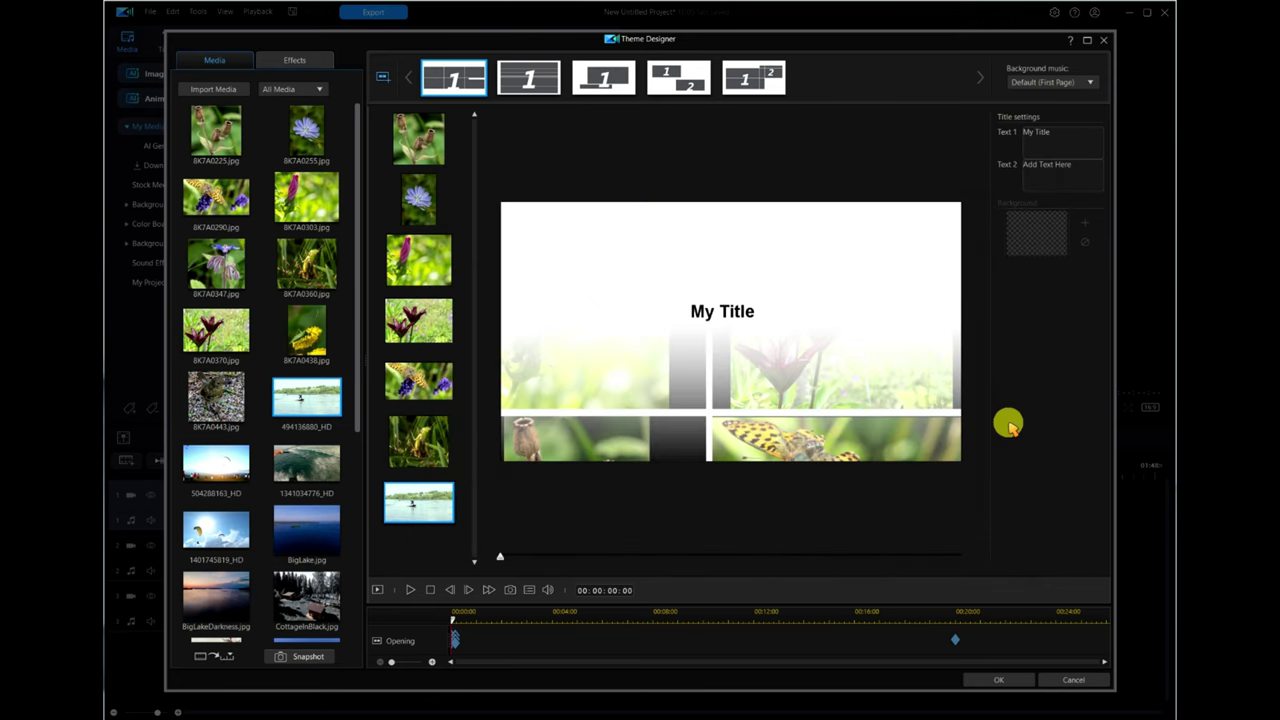
Browse the Folk genre in the downloadable Meta music, close it without choosing a track, and keep Default (First Page) as background music
left_click(1093, 83)
left_click(1052, 124)
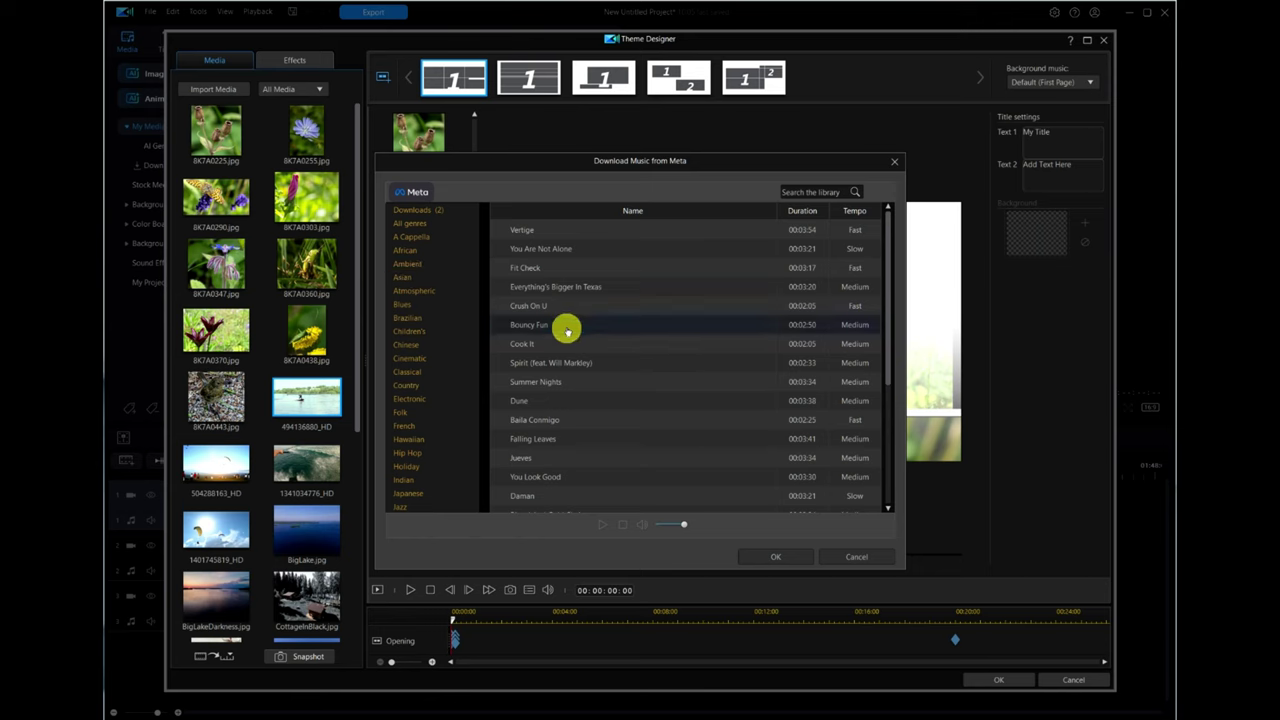
left_click(415, 413)
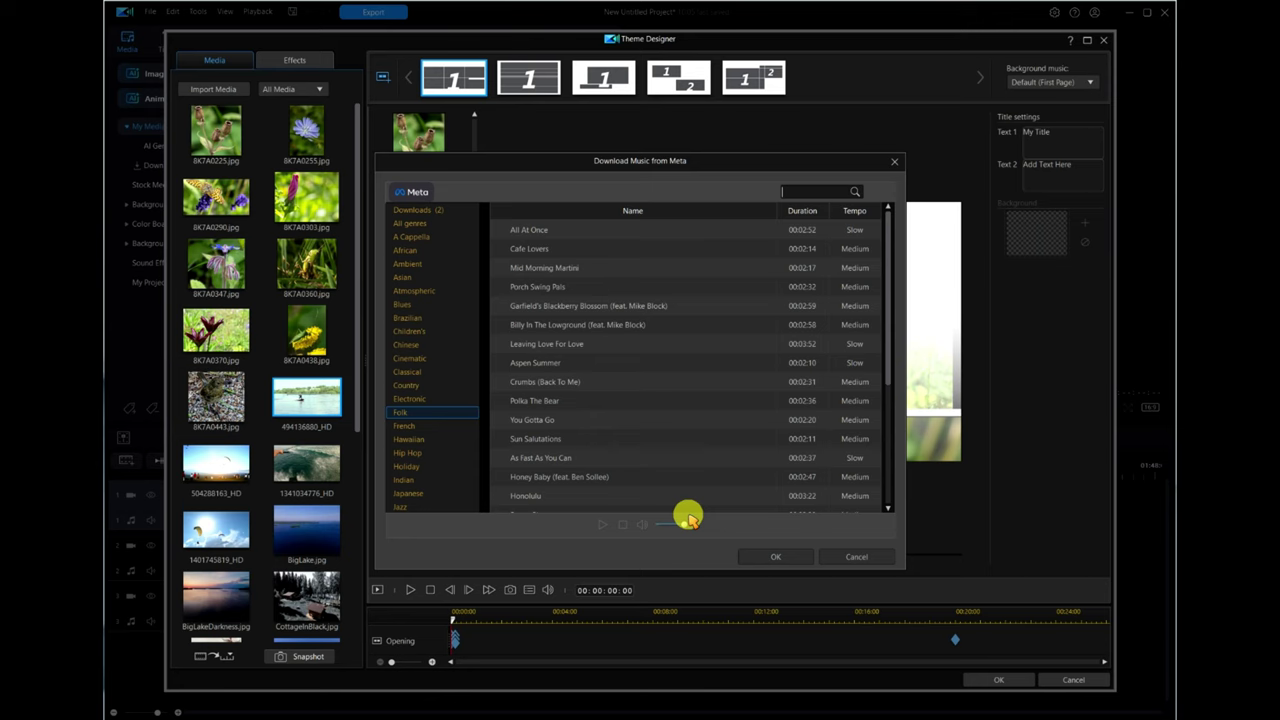
left_click(547, 231)
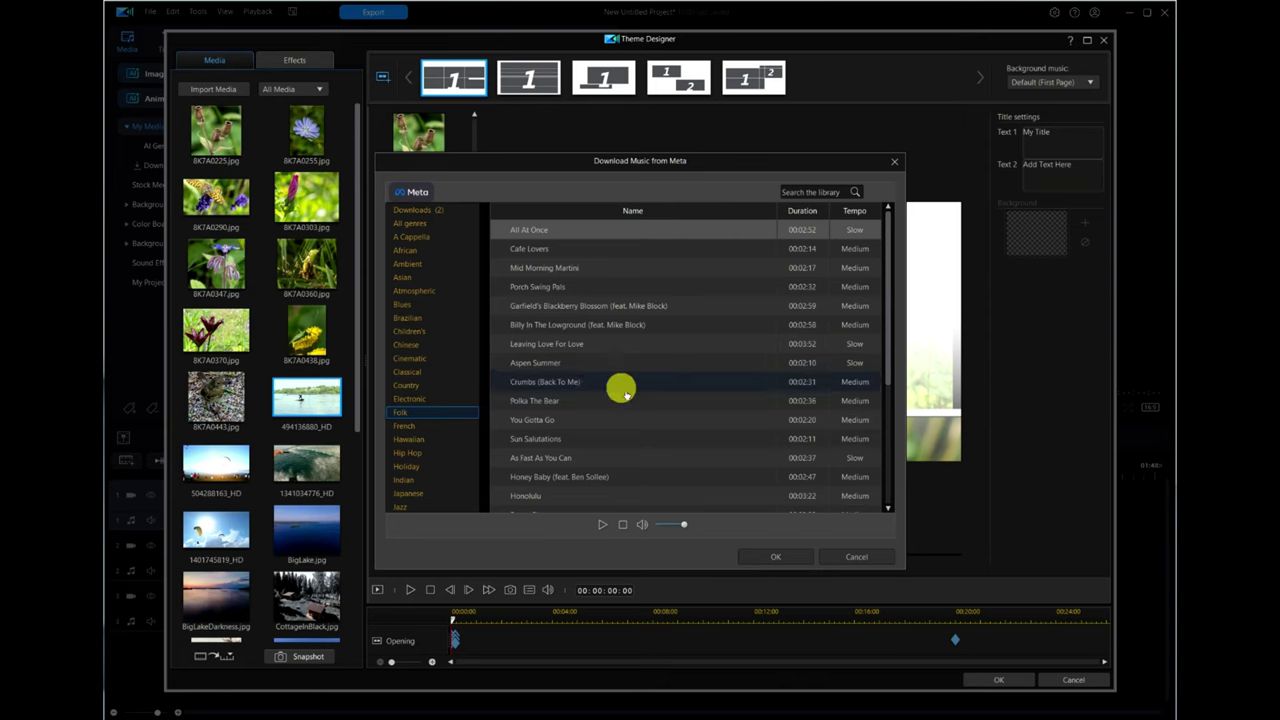
left_click(852, 560)
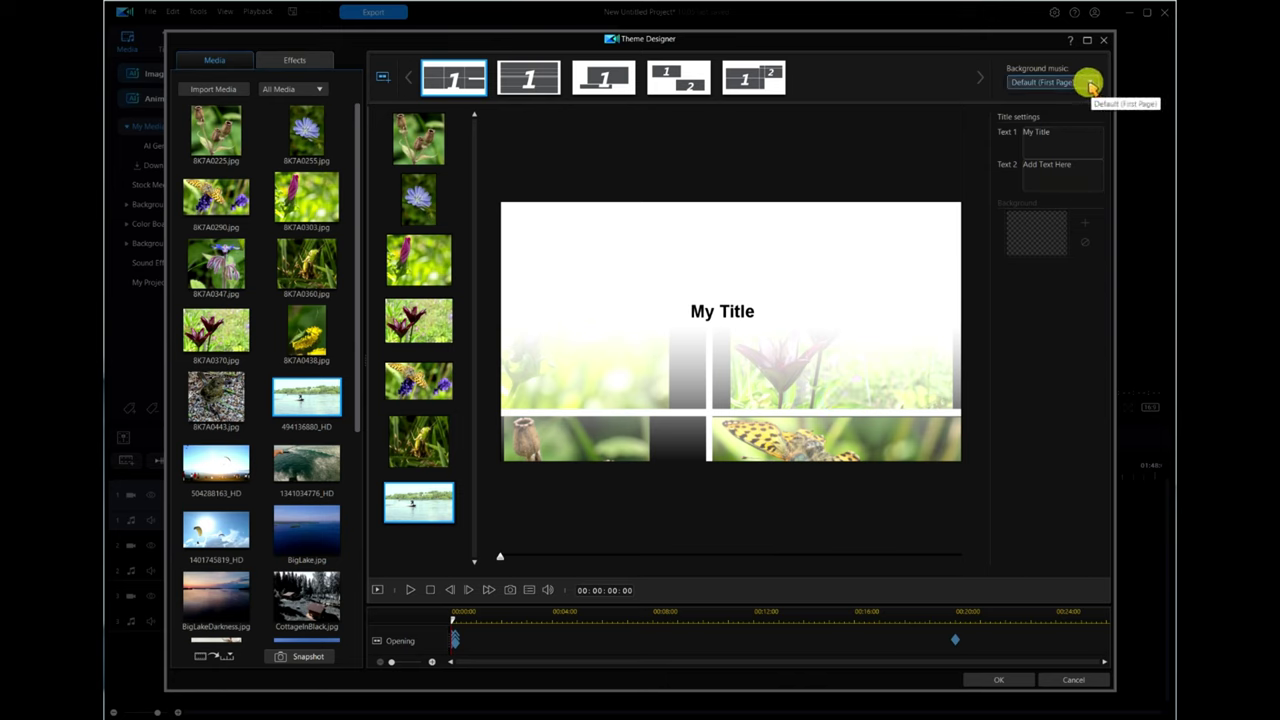
left_click(1055, 84)
left_click(1050, 100)
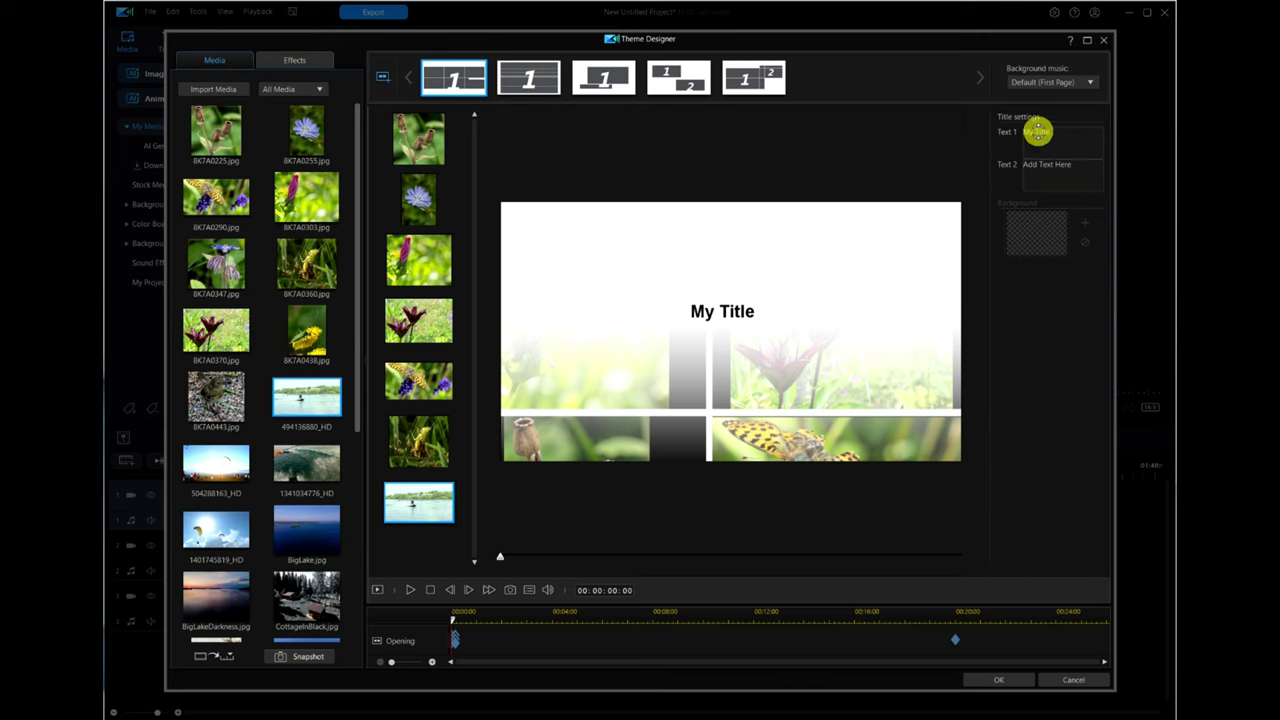
Set the Opening sequence's Text 1 to "Flowers" and Text 2 to "Last Summer", and preview it briefly
left_click_drag(1050, 131, 1018, 131)
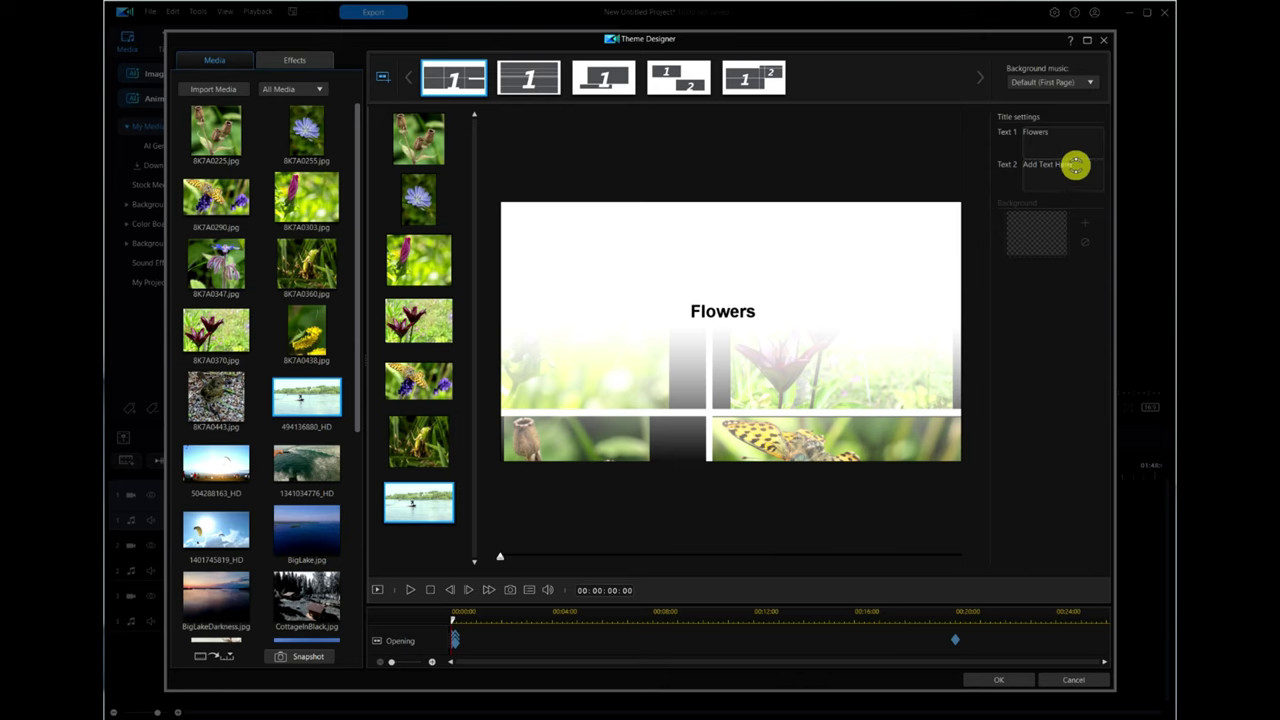
left_click_drag(1075, 166, 1016, 171)
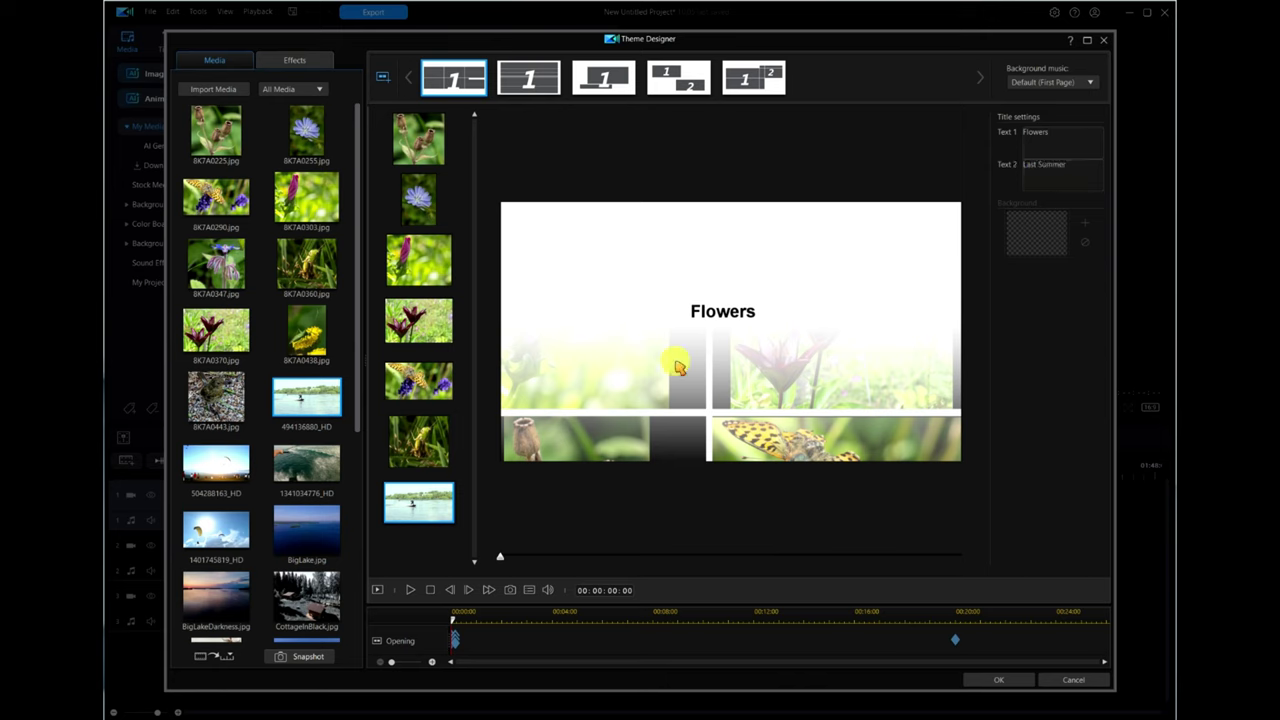
left_click(428, 593)
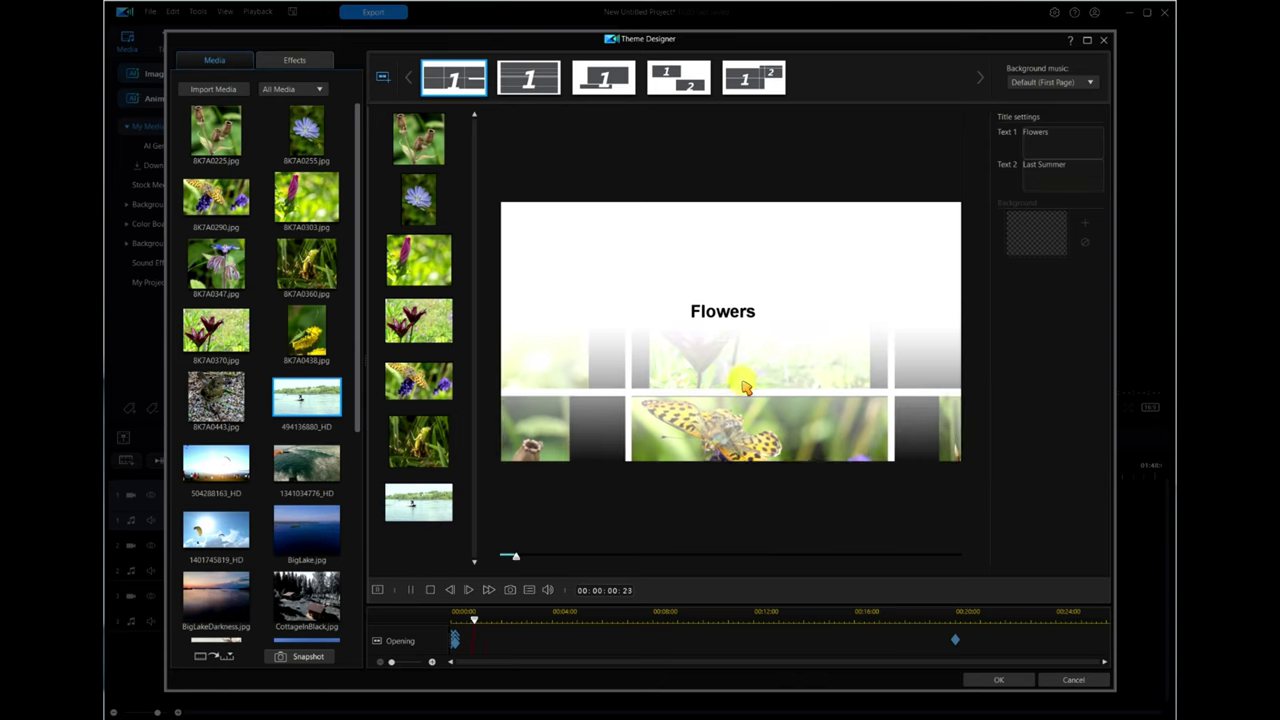
left_click(430, 590)
Set the background music to No Music and preview the Opening sequence with its new titles
left_click(1092, 82)
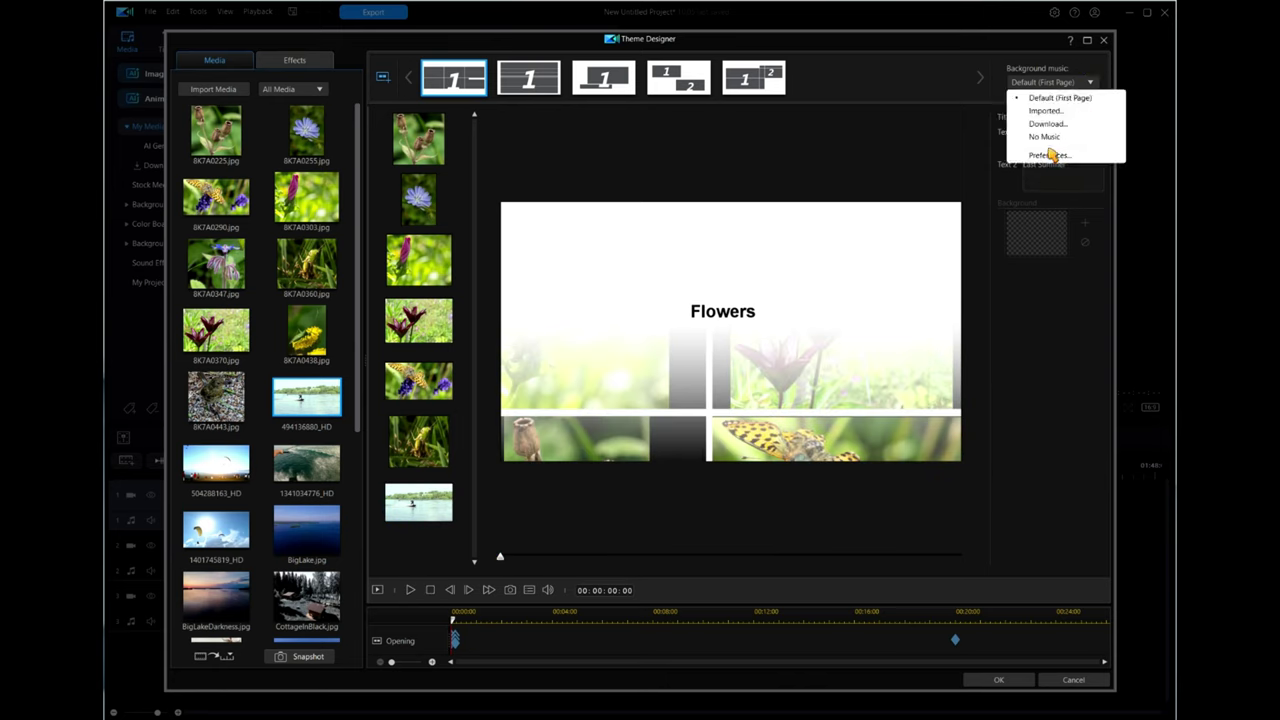
left_click(1044, 136)
left_click(410, 590)
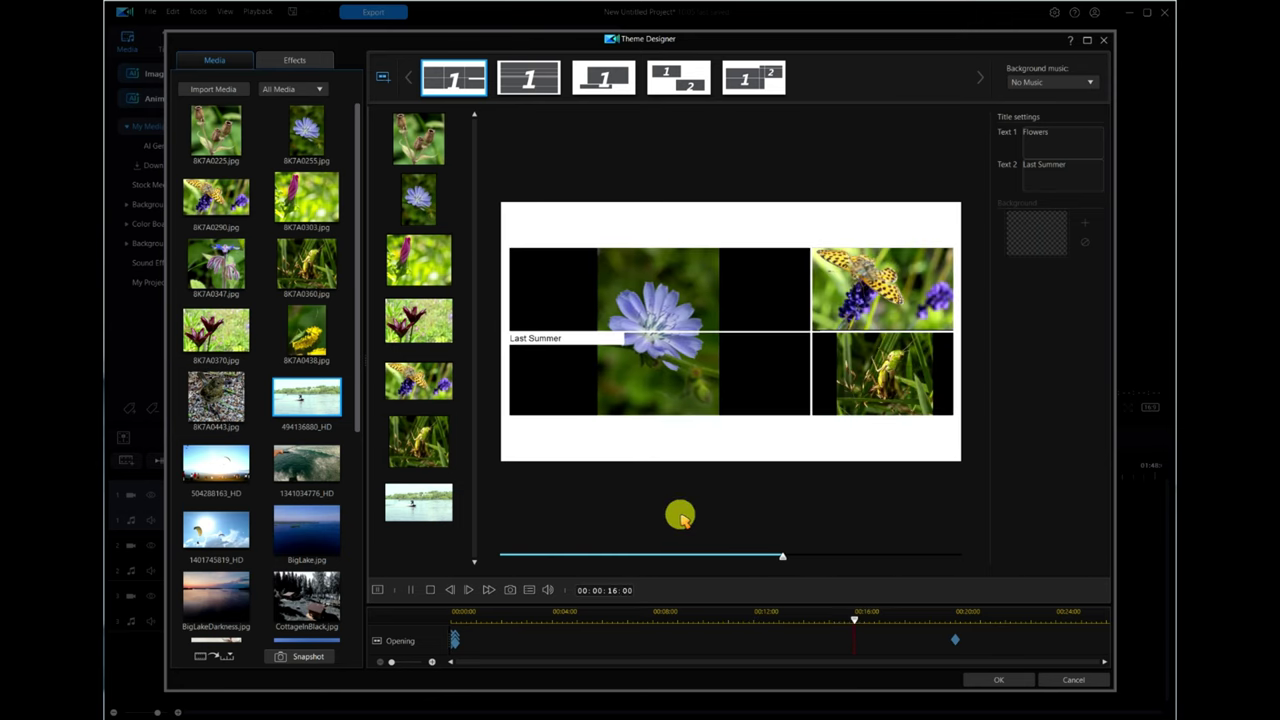
left_click(430, 590)
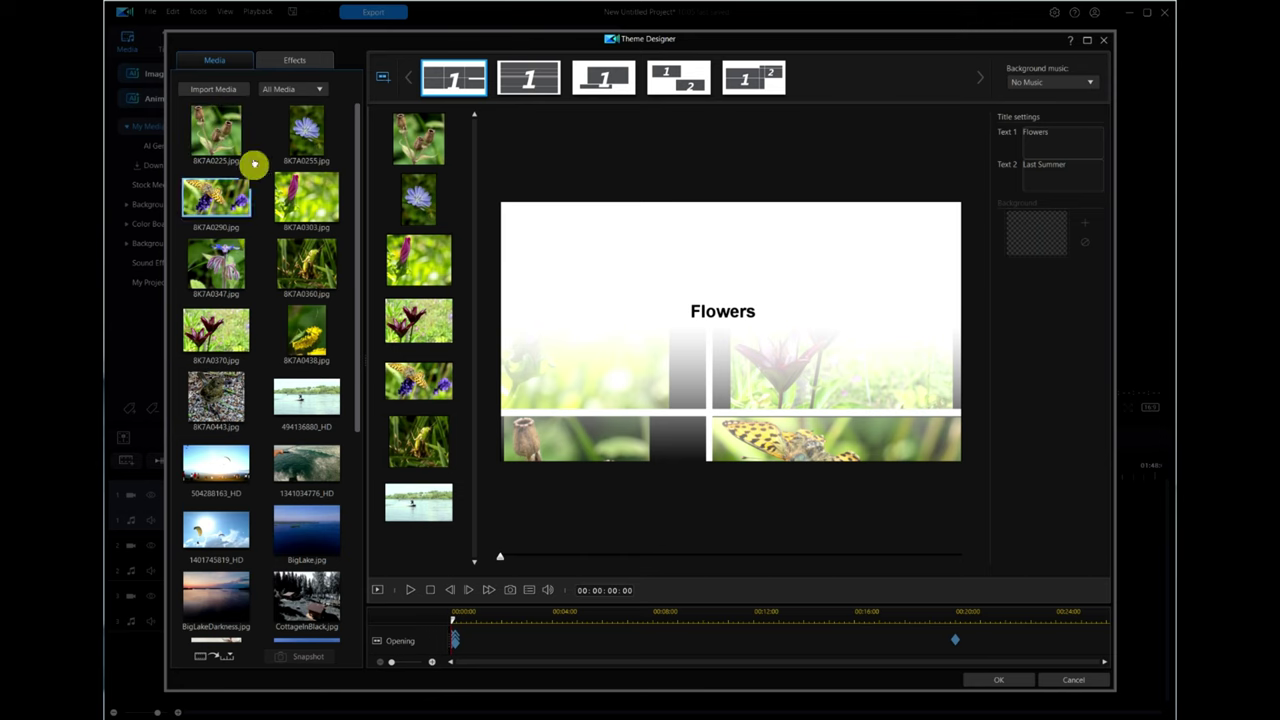
Auto-fill the theme's remaining empty media slots by library order
left_click(207, 657)
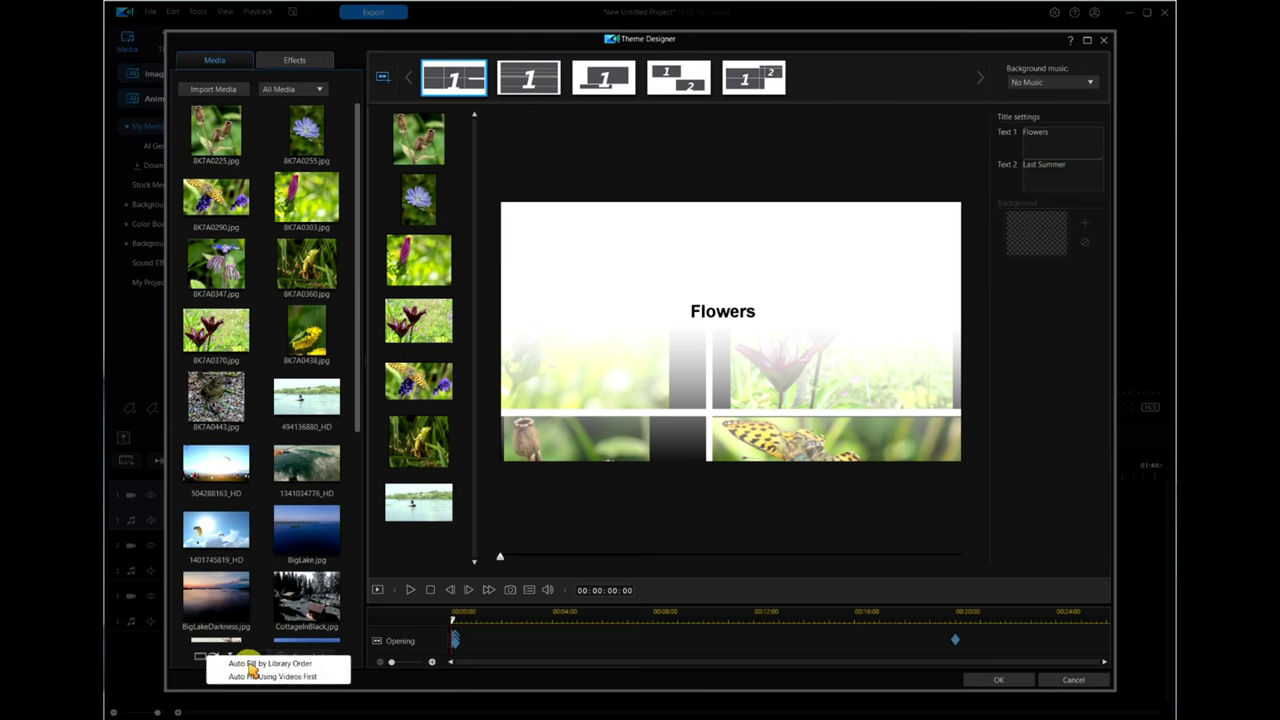
left_click(251, 664)
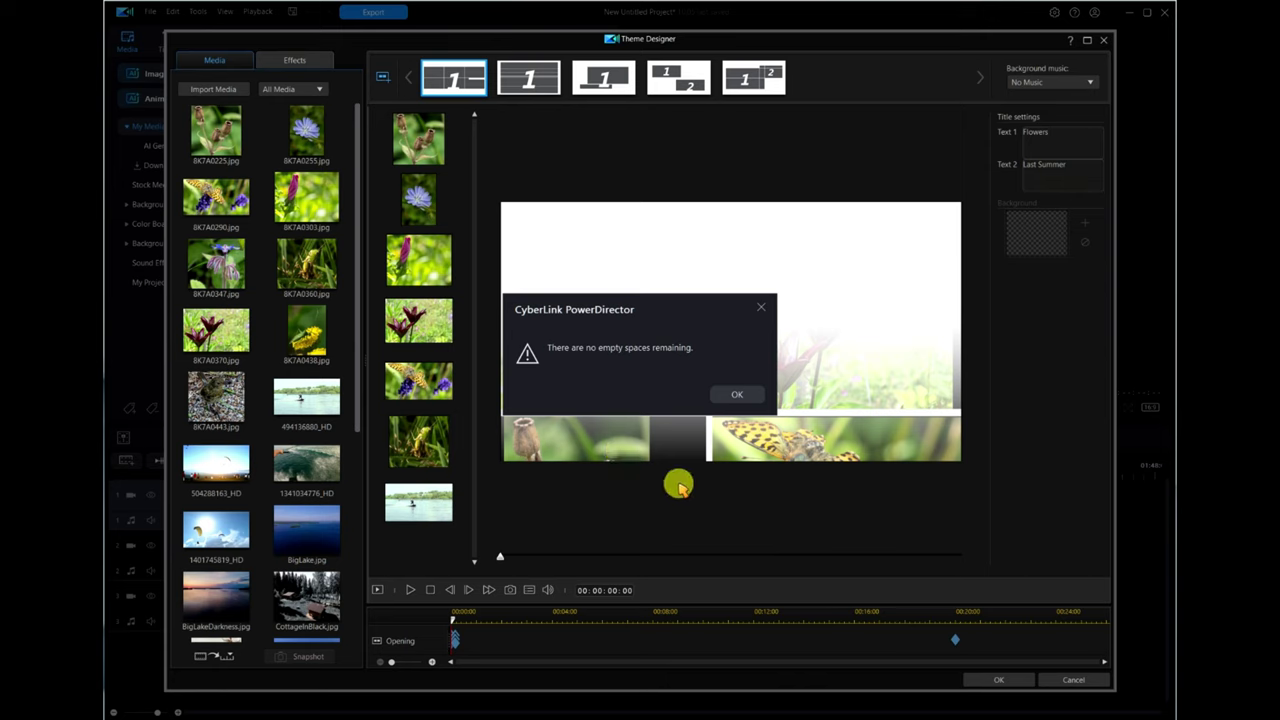
left_click(735, 396)
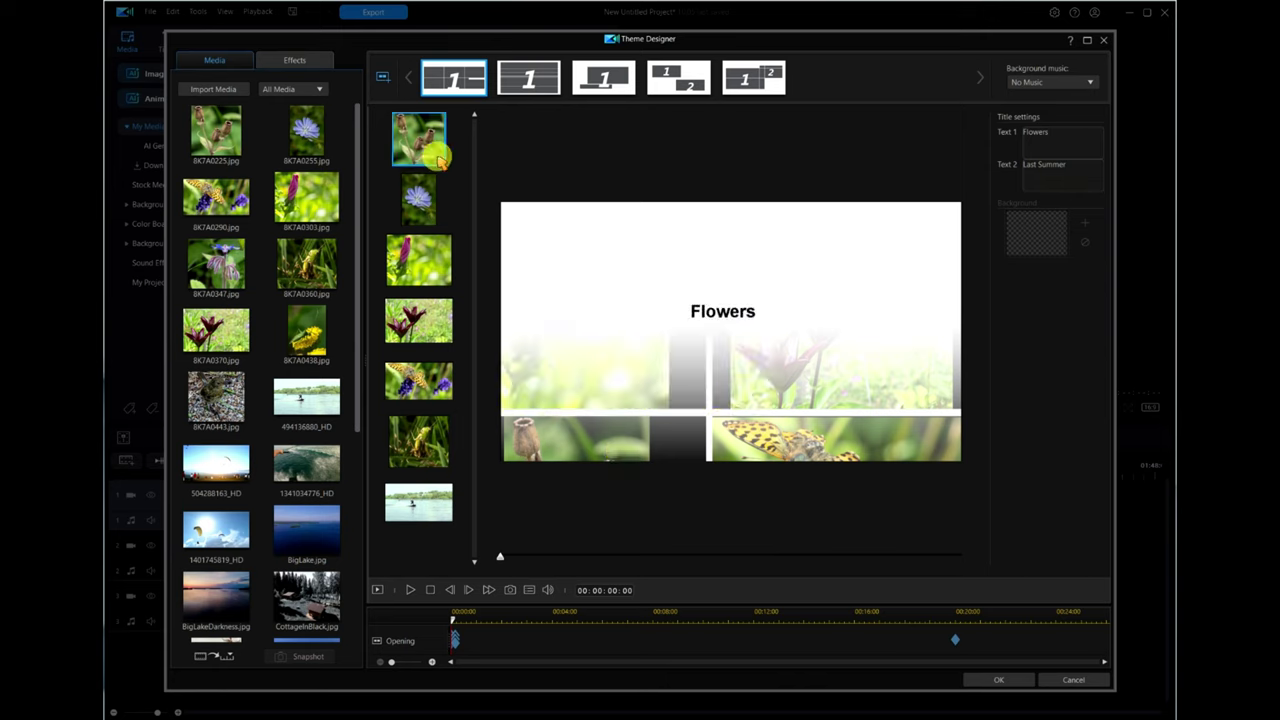
Check the media in the Middle 1, Middle 2 and Middle 3 sequences, and return to the Opening sequence
left_click(529, 78)
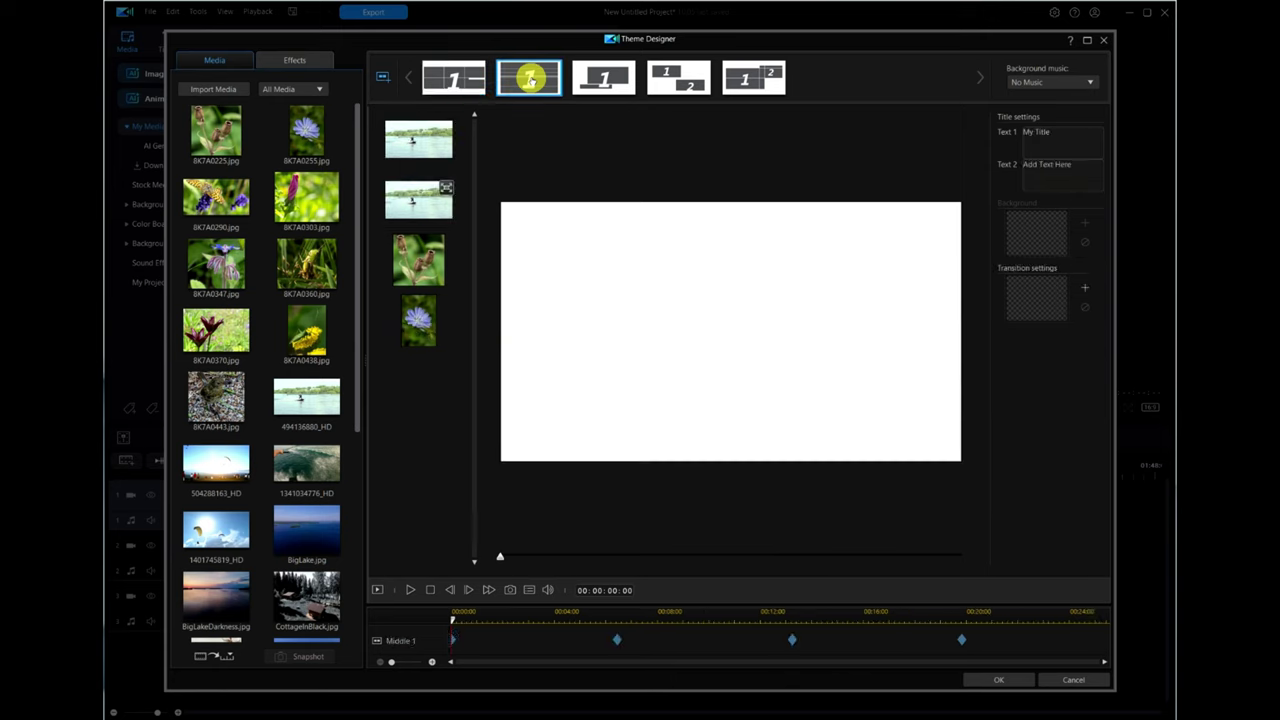
left_click(603, 78)
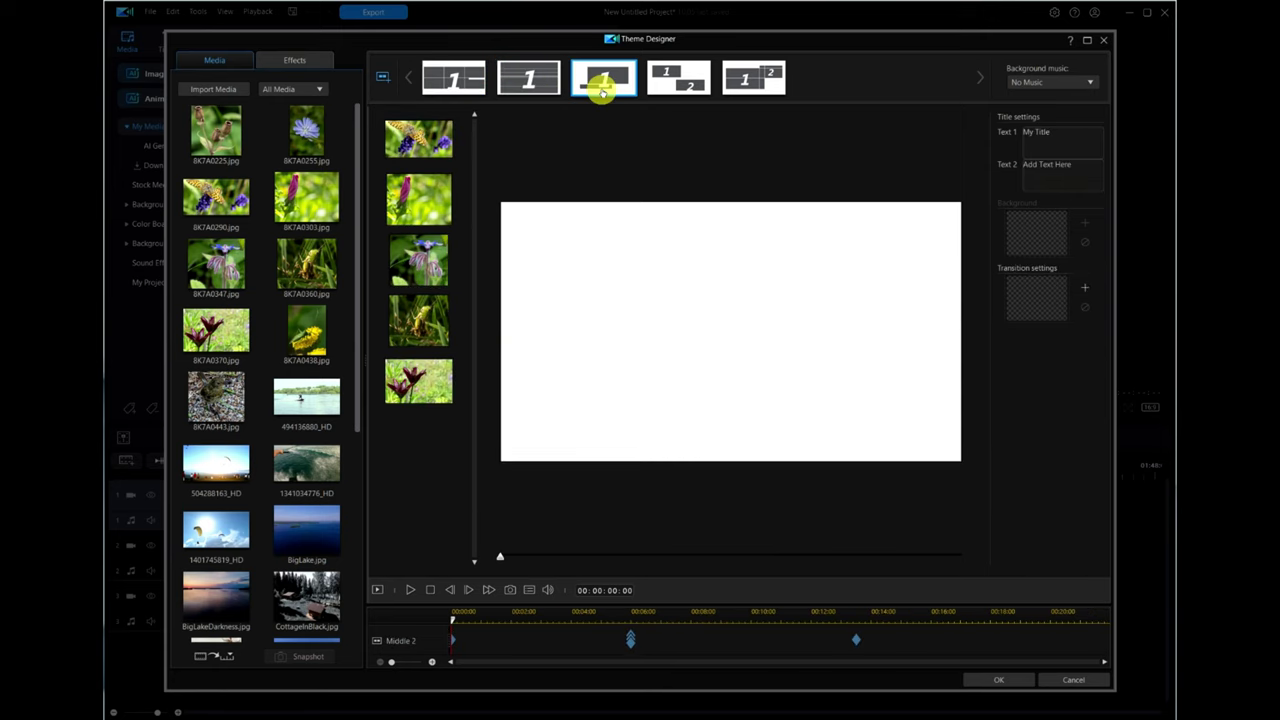
left_click(680, 80)
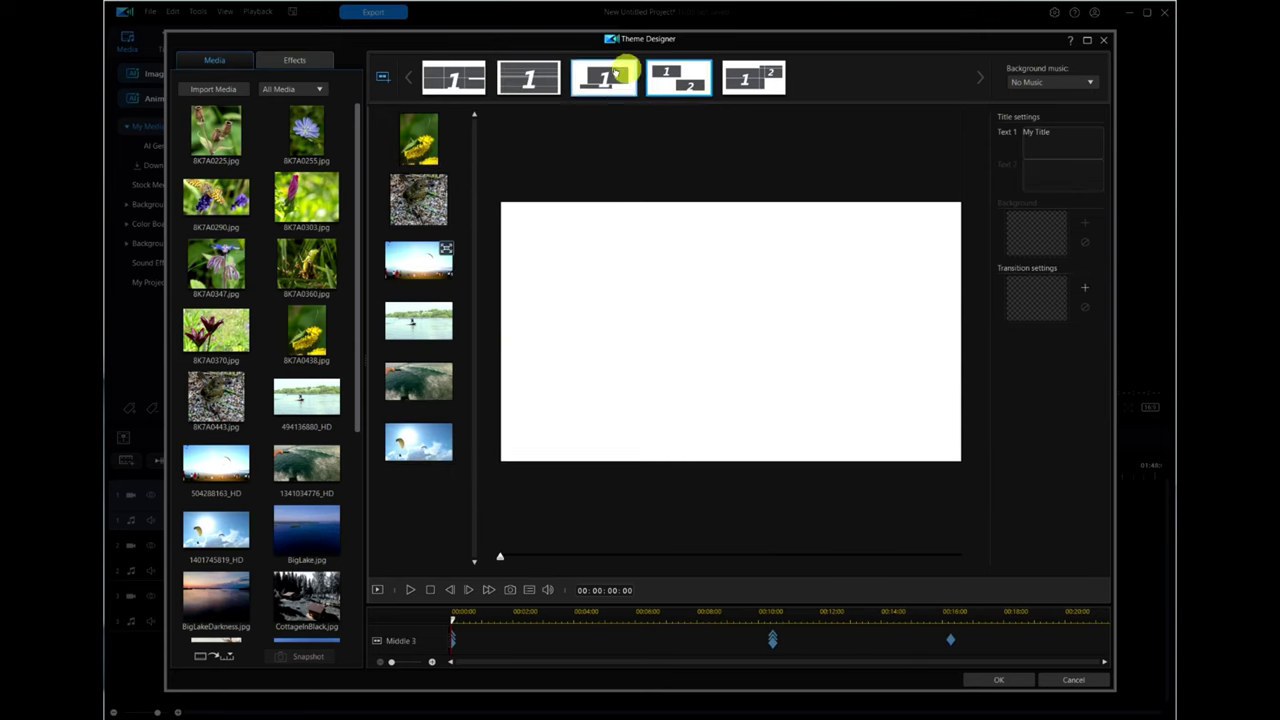
left_click(477, 78)
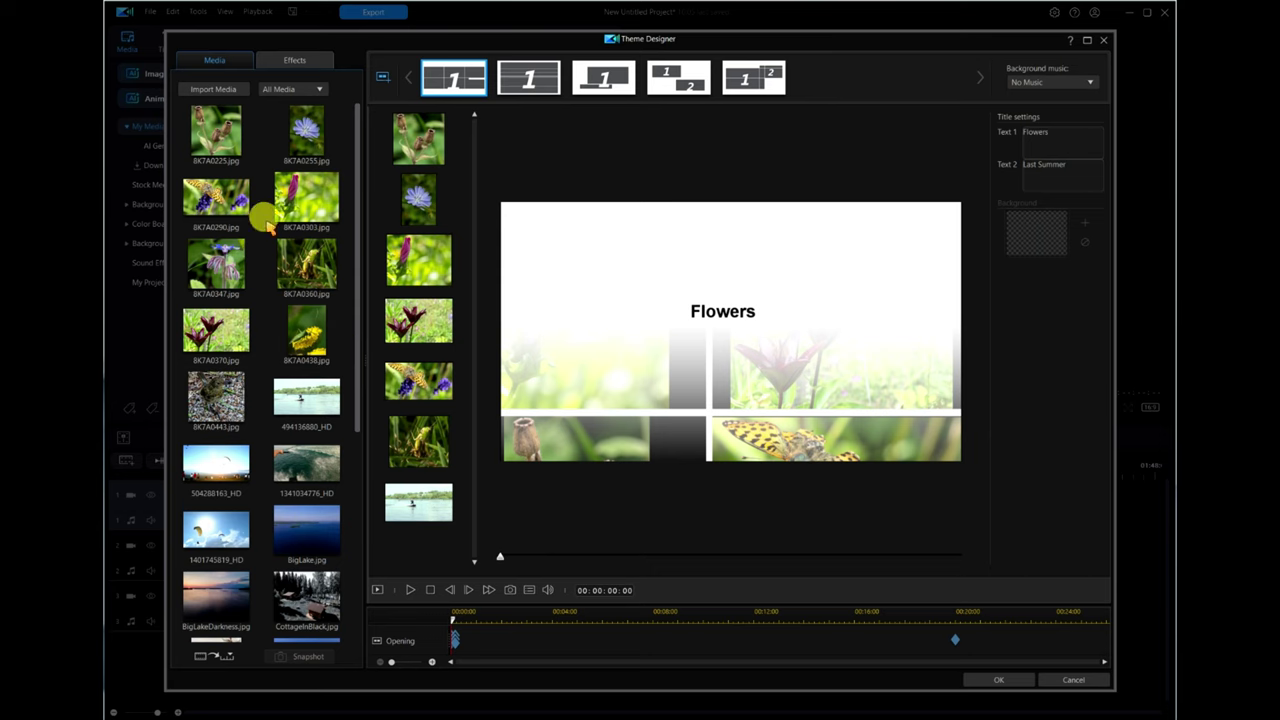
left_click(299, 453)
left_click_drag(356, 400, 351, 634)
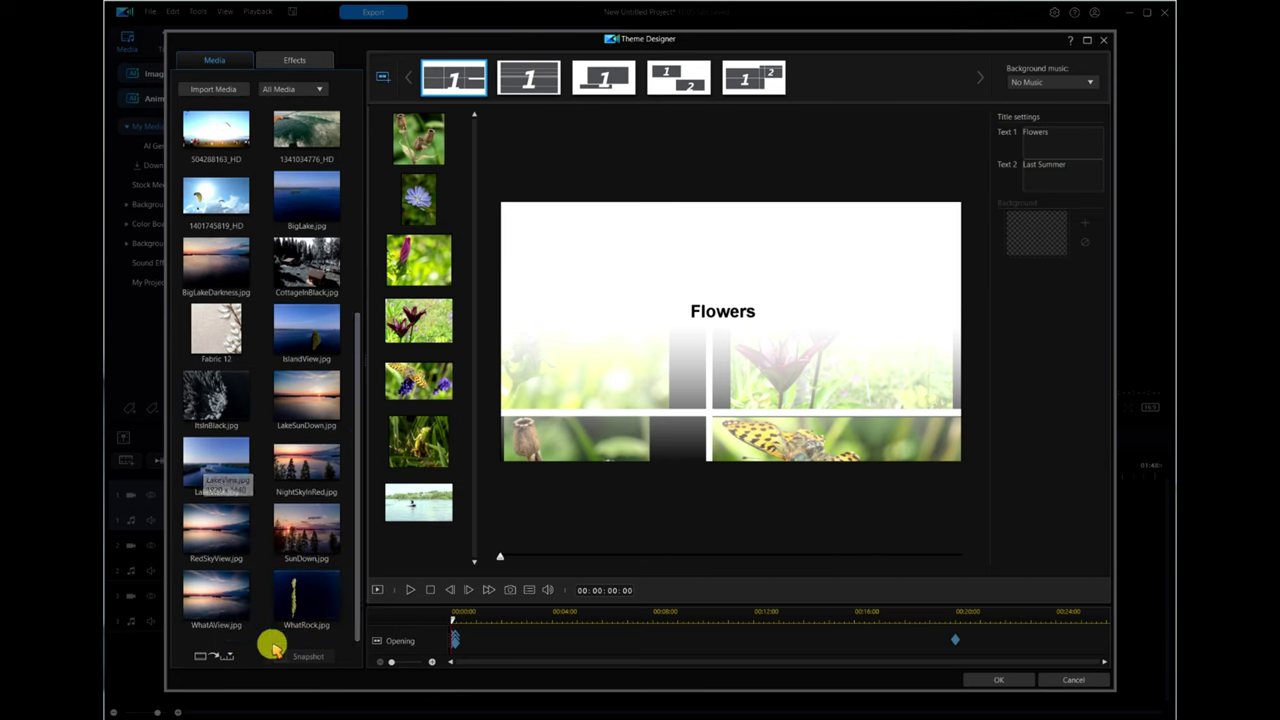
left_click(207, 658)
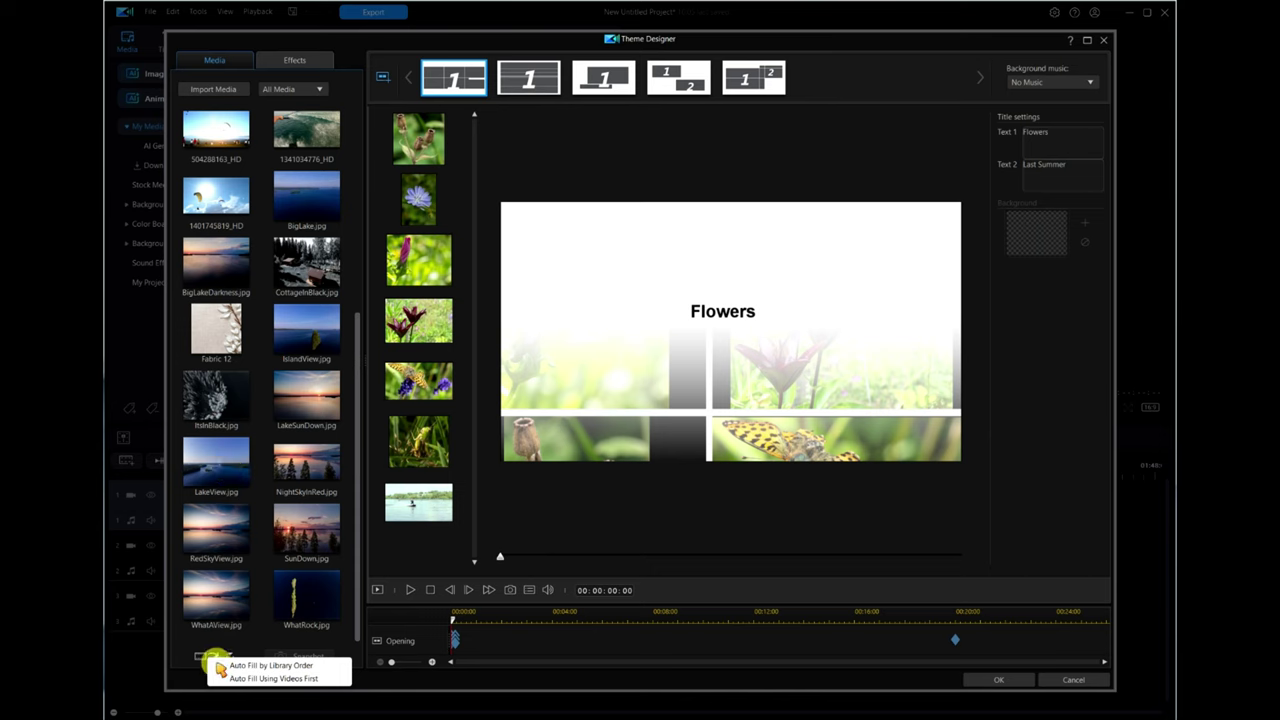
left_click_drag(358, 614, 363, 343)
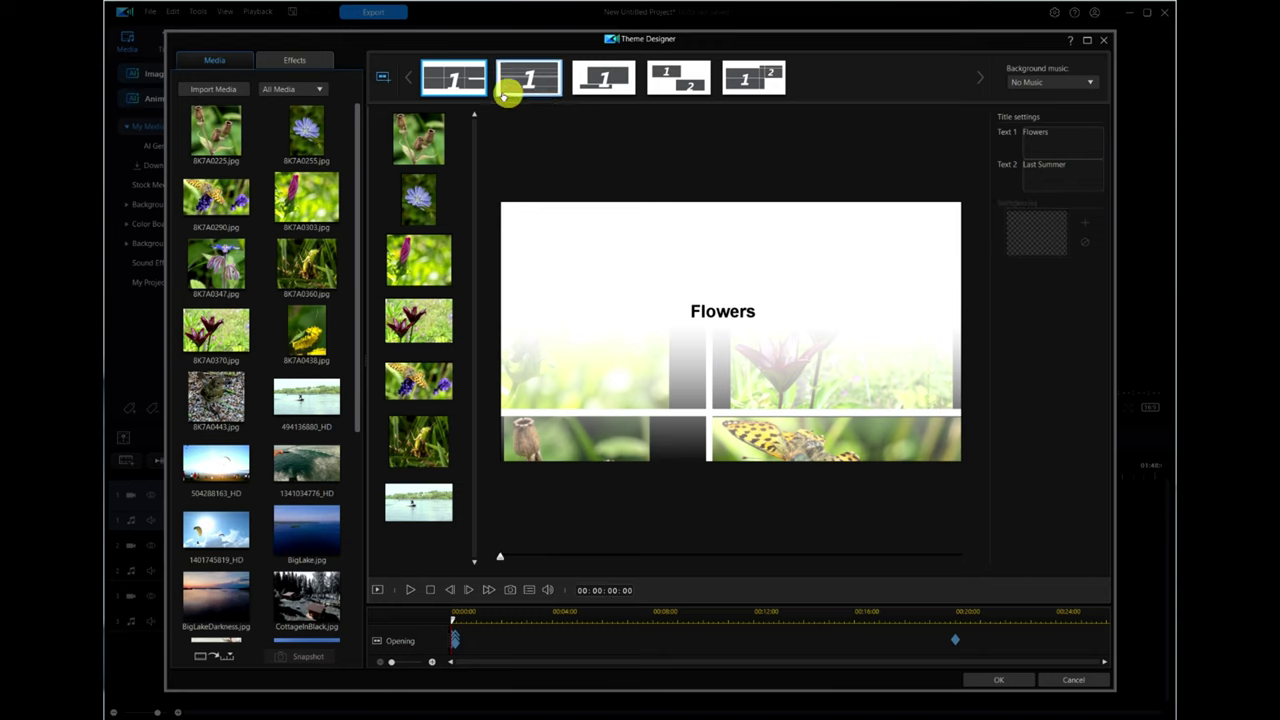
Remove the fourth media item from the theme's Closing sequence, leaving that slot empty
left_click(745, 80)
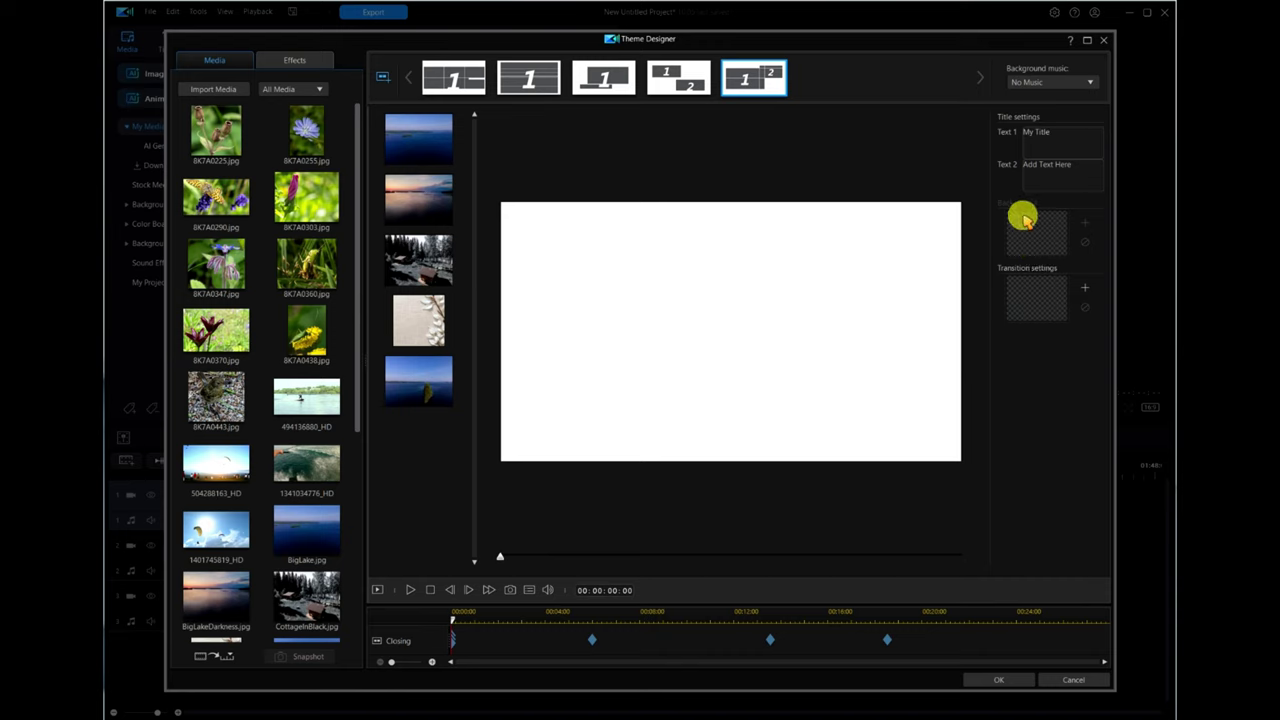
left_click(428, 322)
left_click_drag(417, 321, 489, 394)
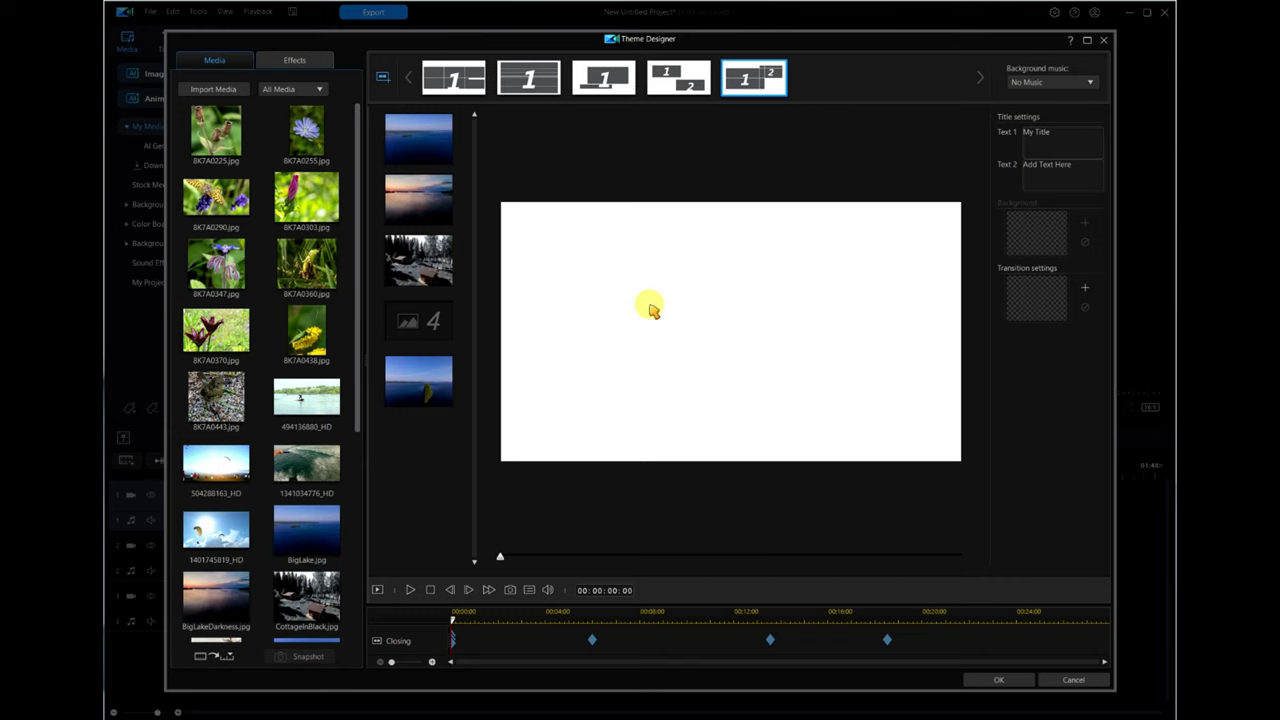
Browse the available transitions for the Closing sequence and leave the selection without applying one
left_click(1085, 291)
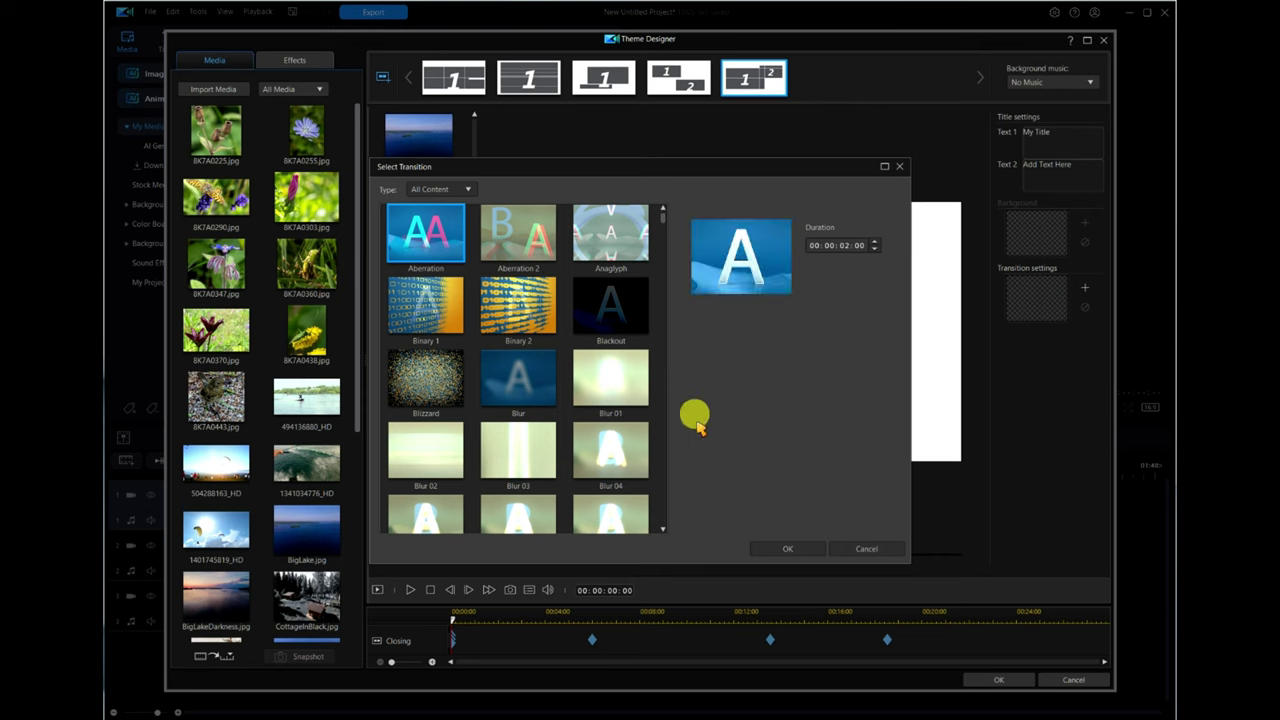
scroll(664, 532, "down", 3)
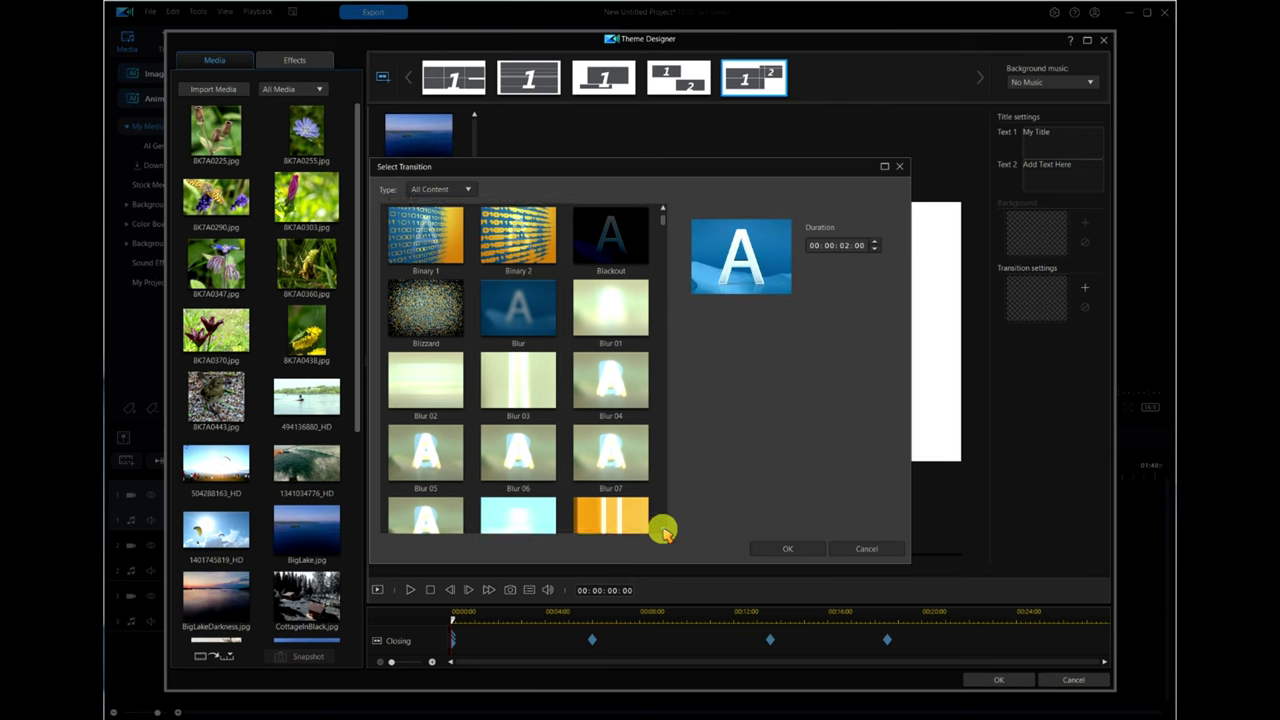
scroll(664, 532, "down", 1)
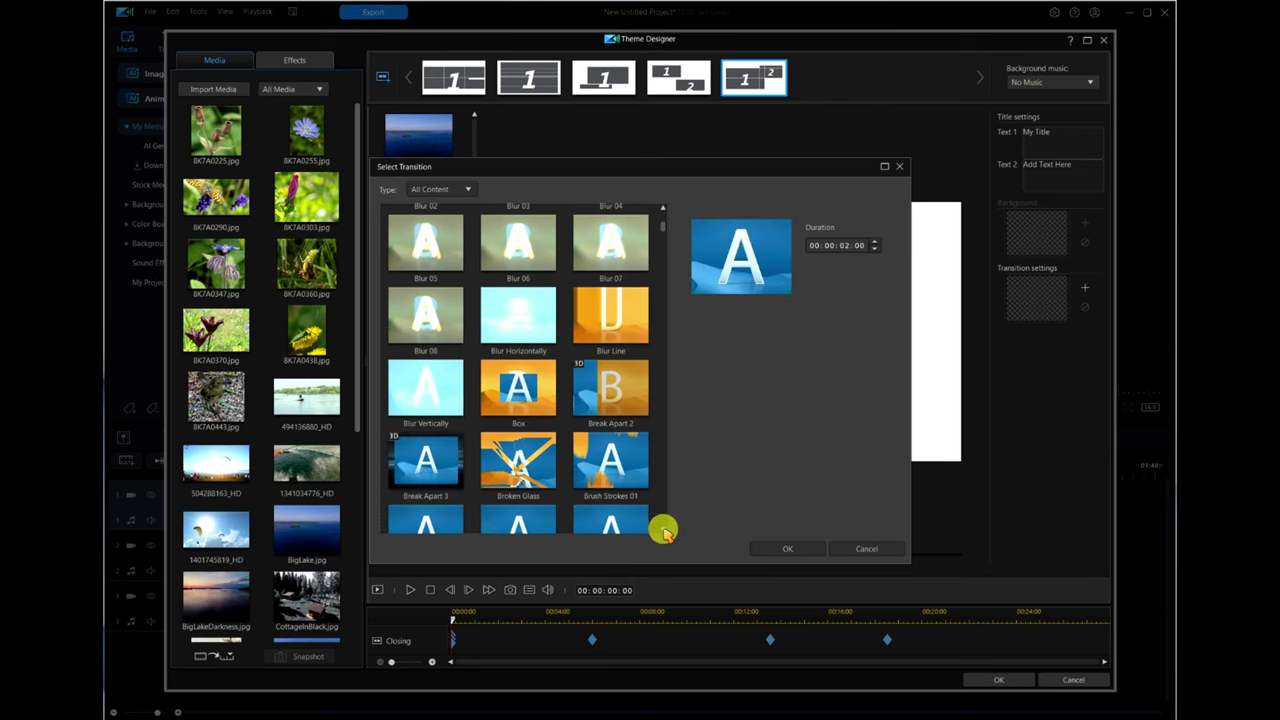
scroll(664, 532, "down", 1)
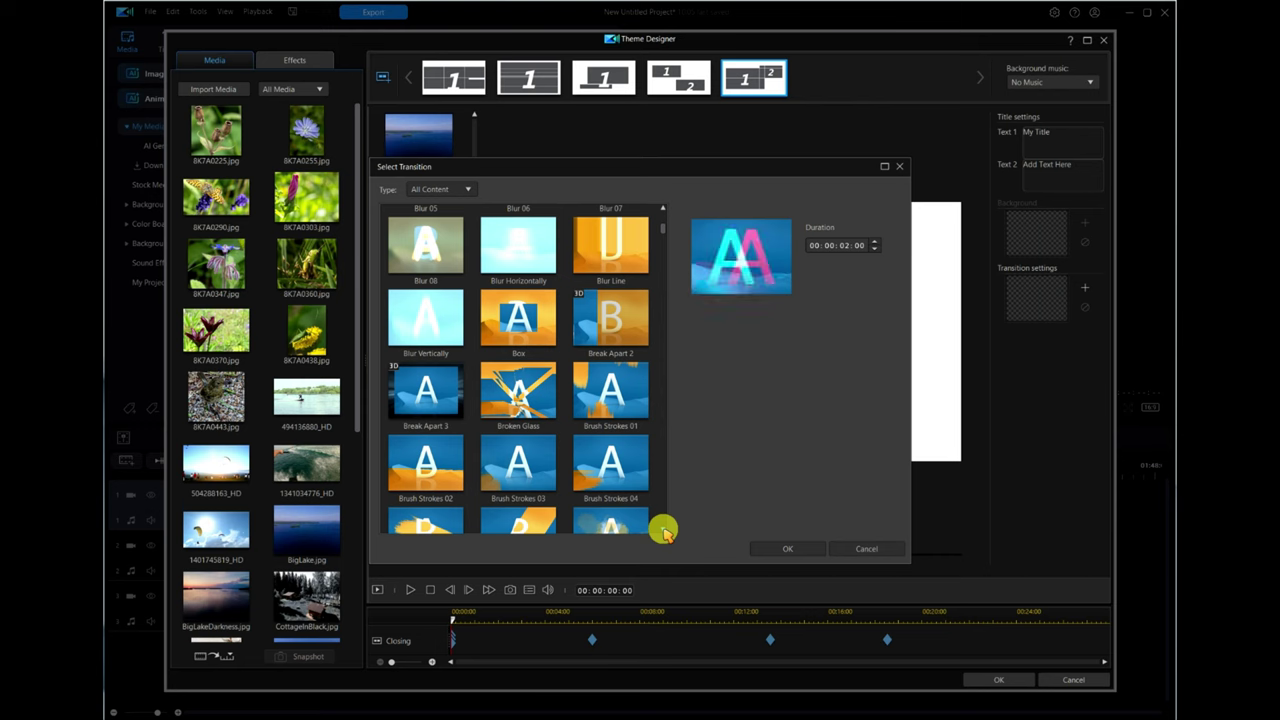
scroll(664, 532, "down", 2)
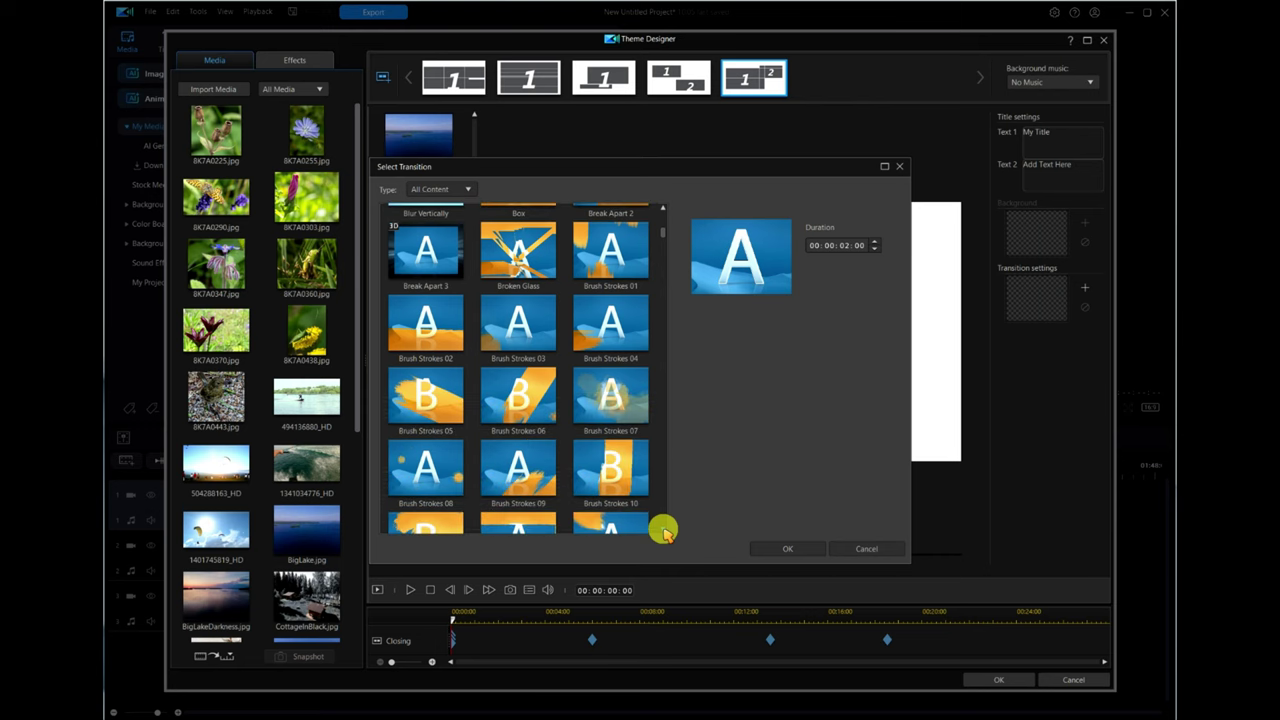
scroll(664, 532, "down", 2)
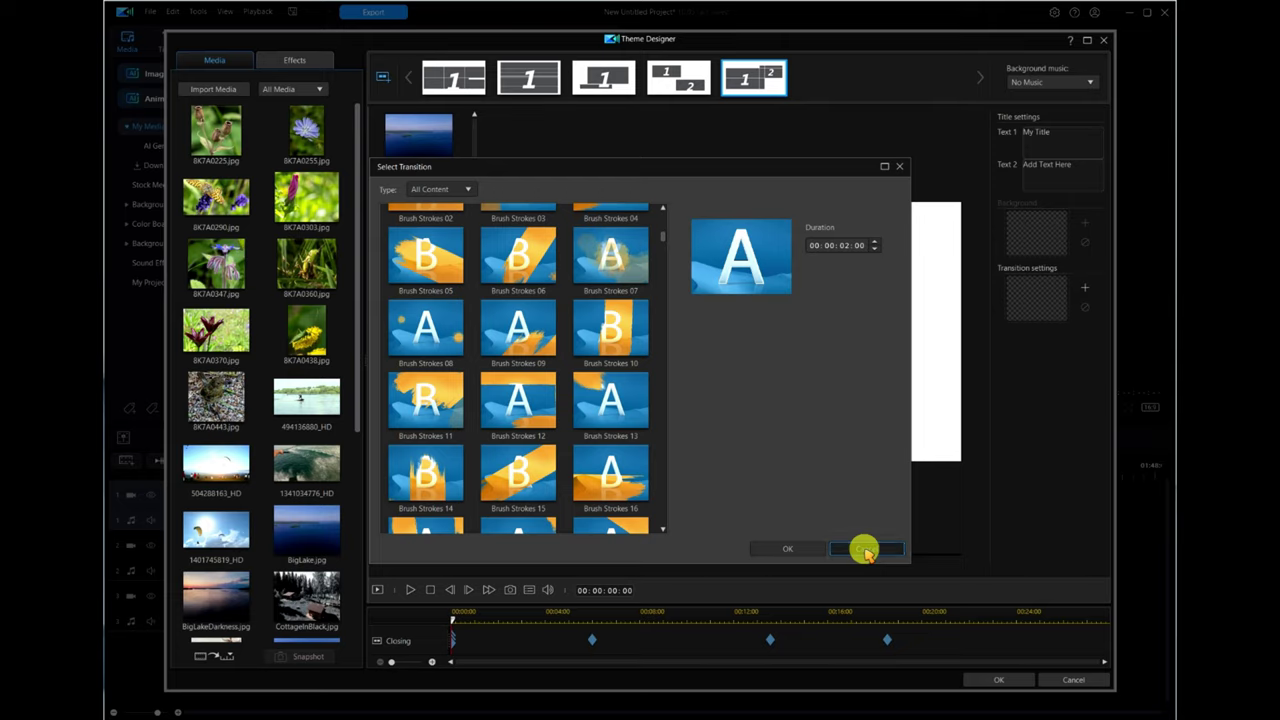
left_click(864, 551)
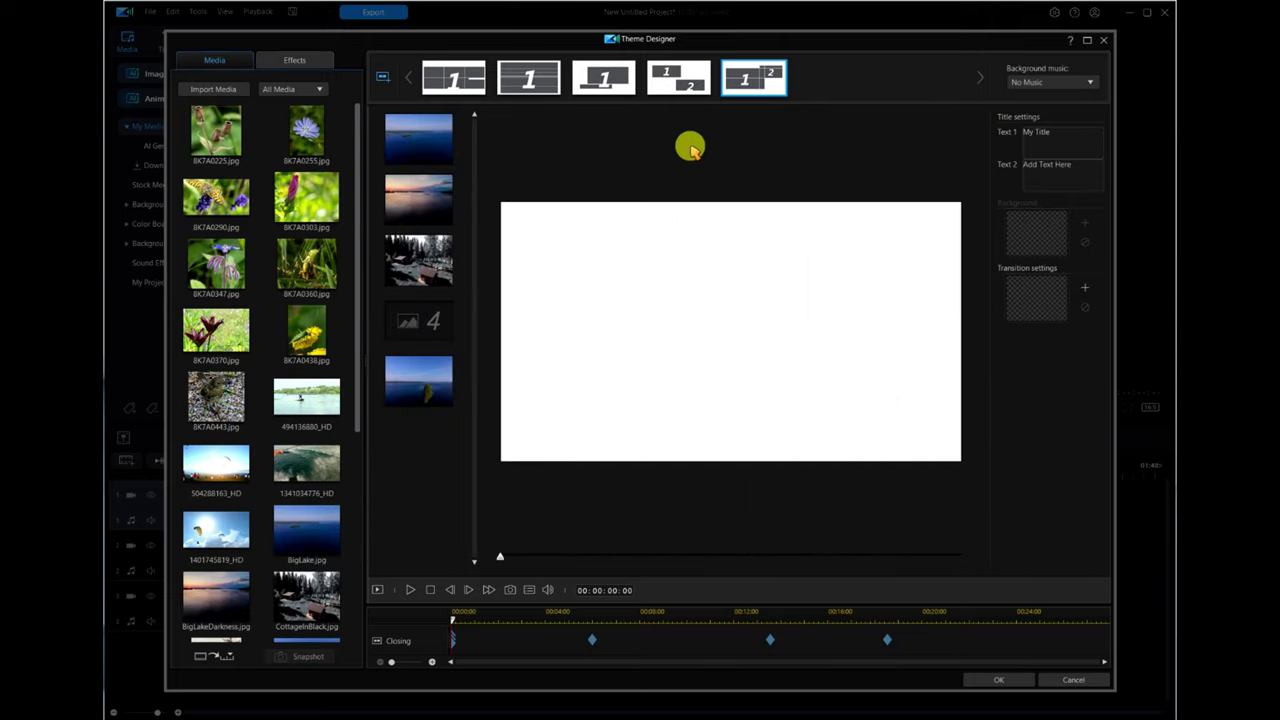
Apply the Black and White effect to the blue flower photo in the Middle 1 sequence and preview the sequence
left_click(529, 78)
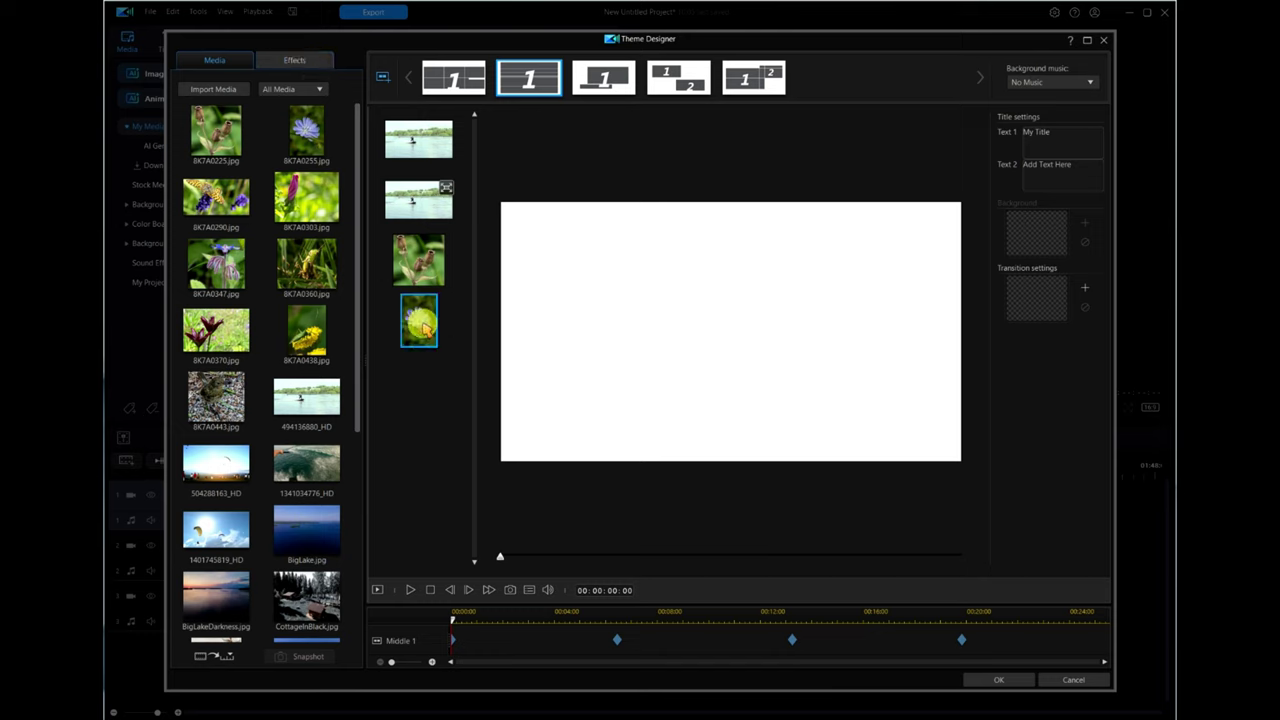
left_click(300, 61)
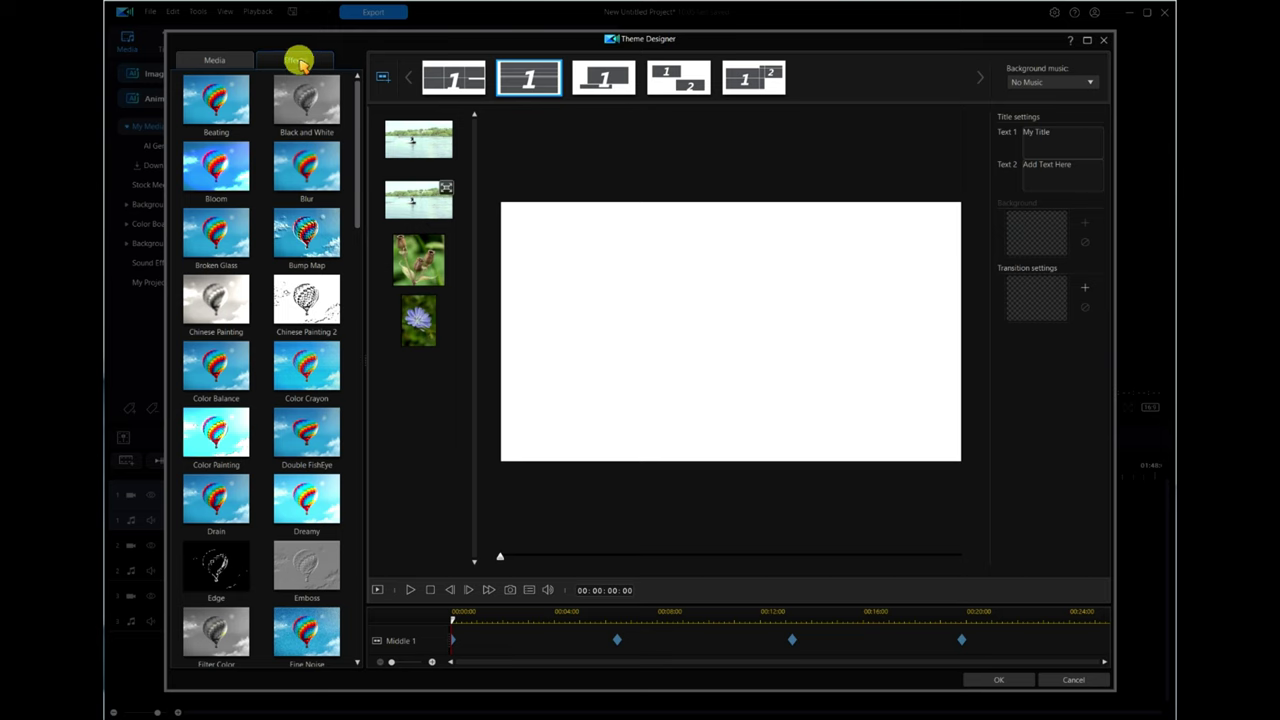
left_click_drag(307, 100, 412, 330)
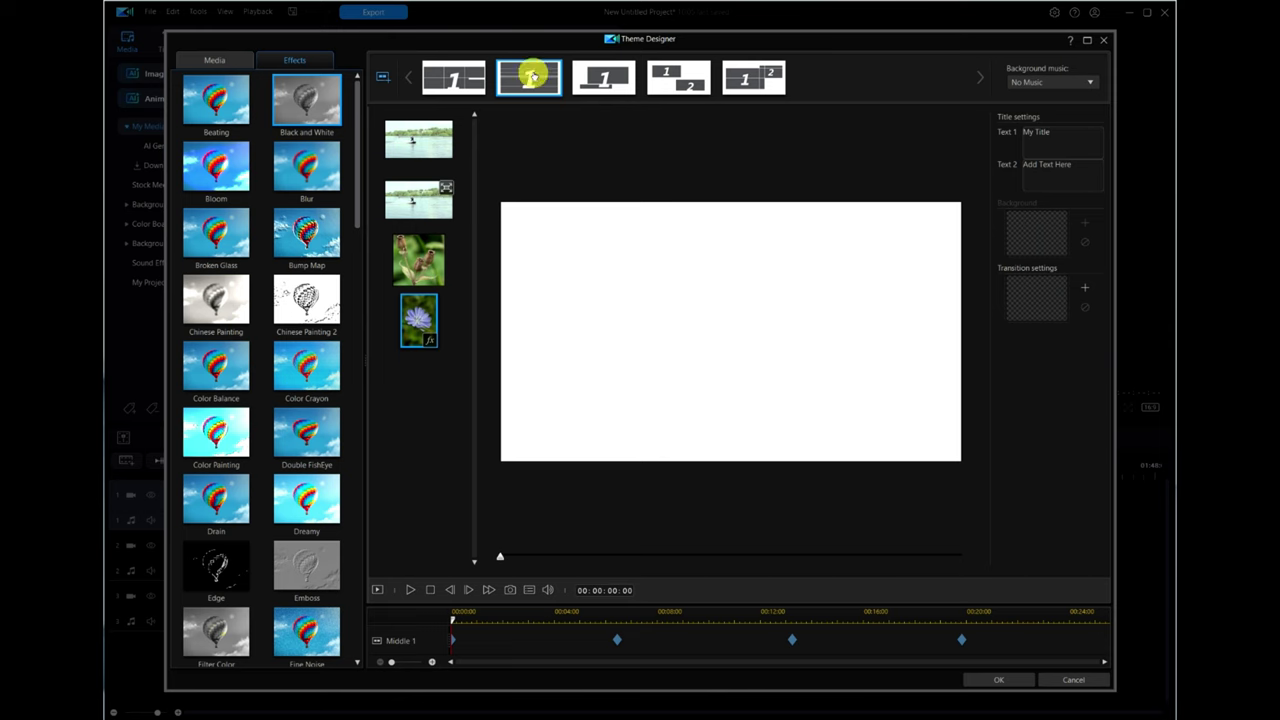
left_click(411, 590)
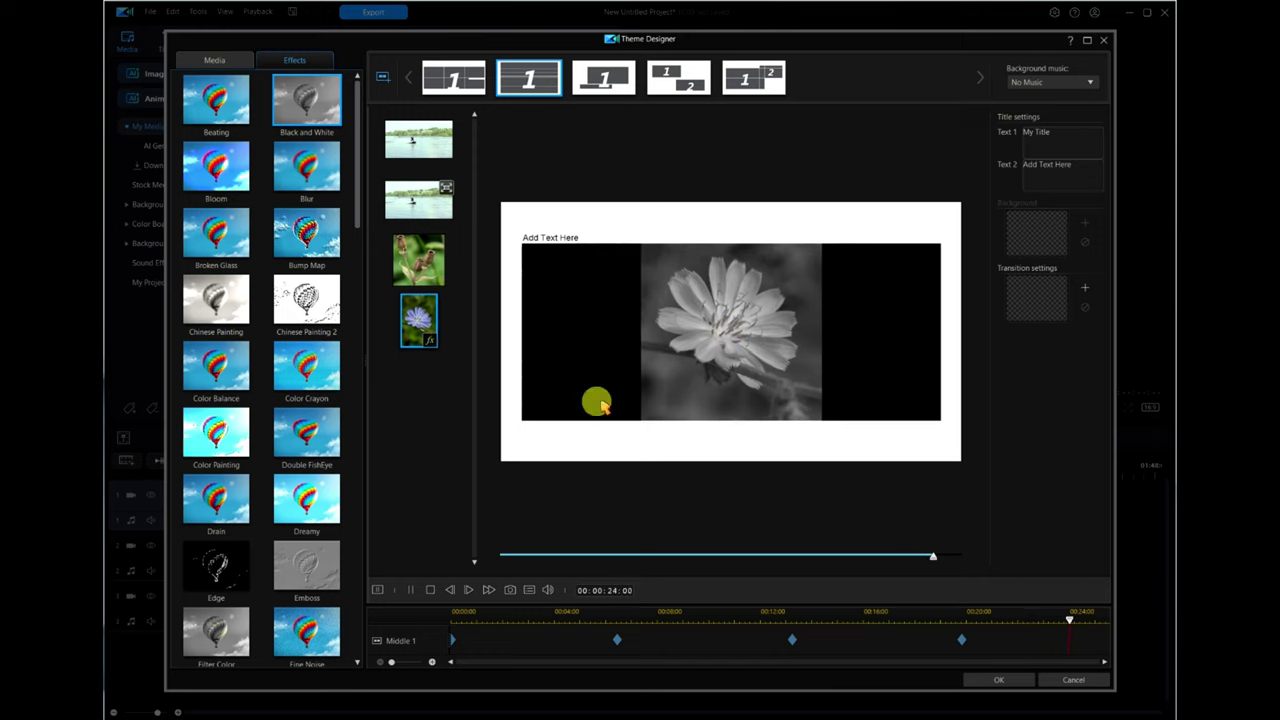
left_click(428, 590)
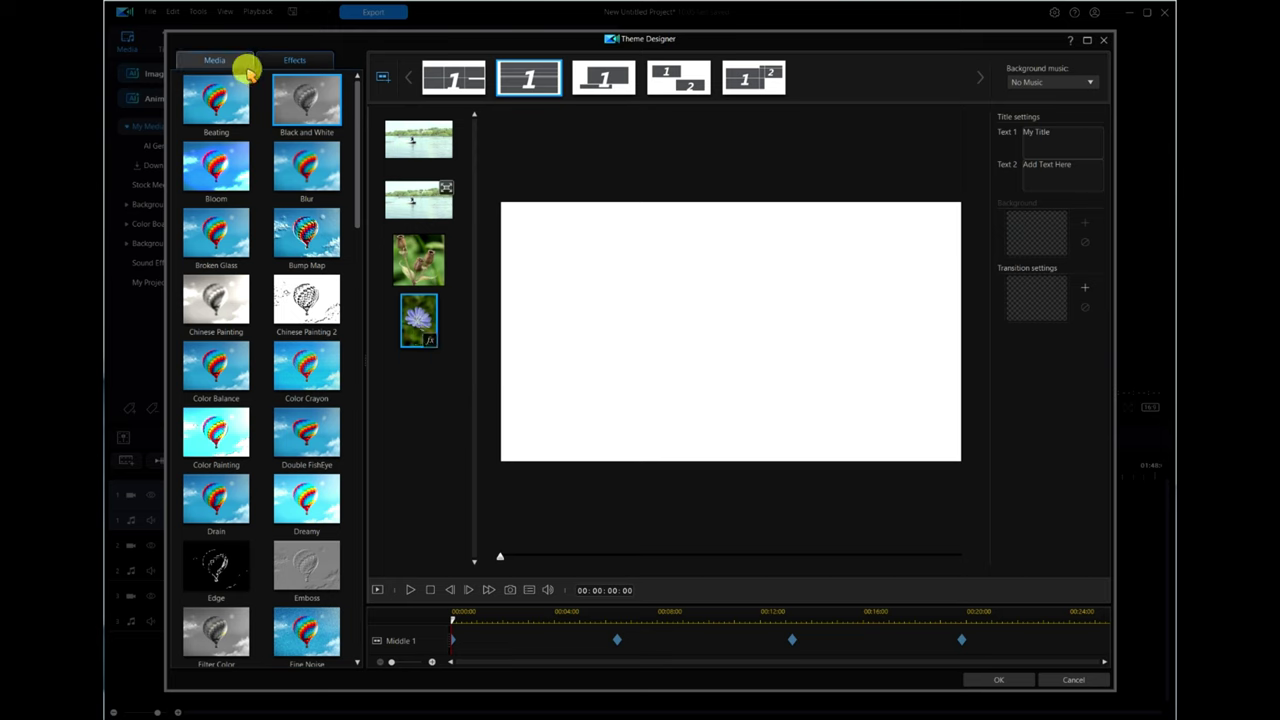
left_click(214, 60)
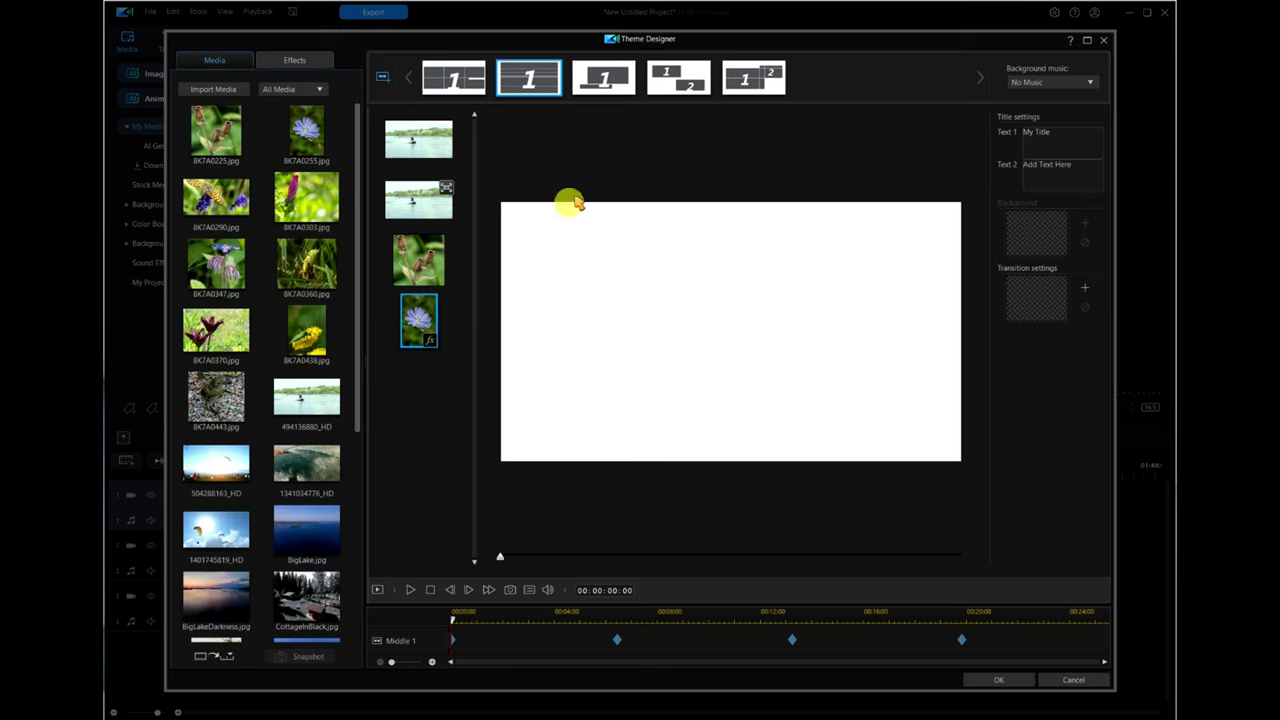
Discard the current theme design and start a new one in Theme Designer with all sequences of the Postcards (with transitions) theme
left_click(752, 80)
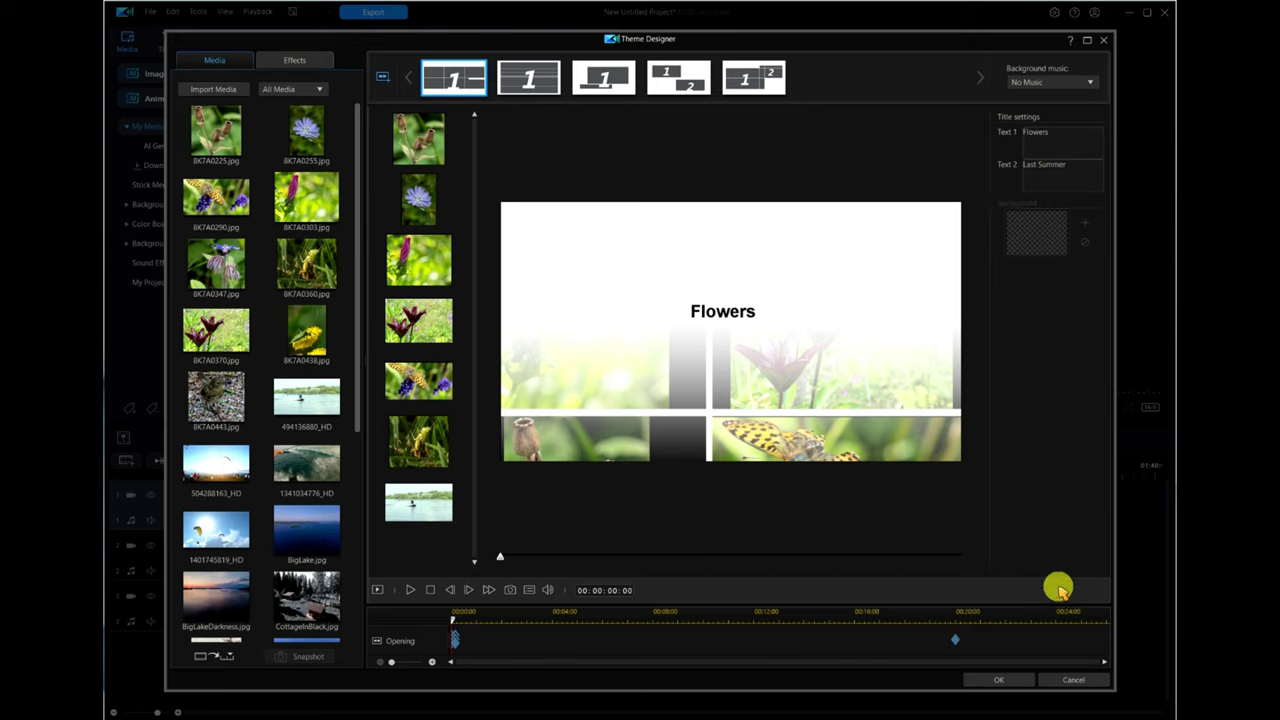
left_click(1068, 681)
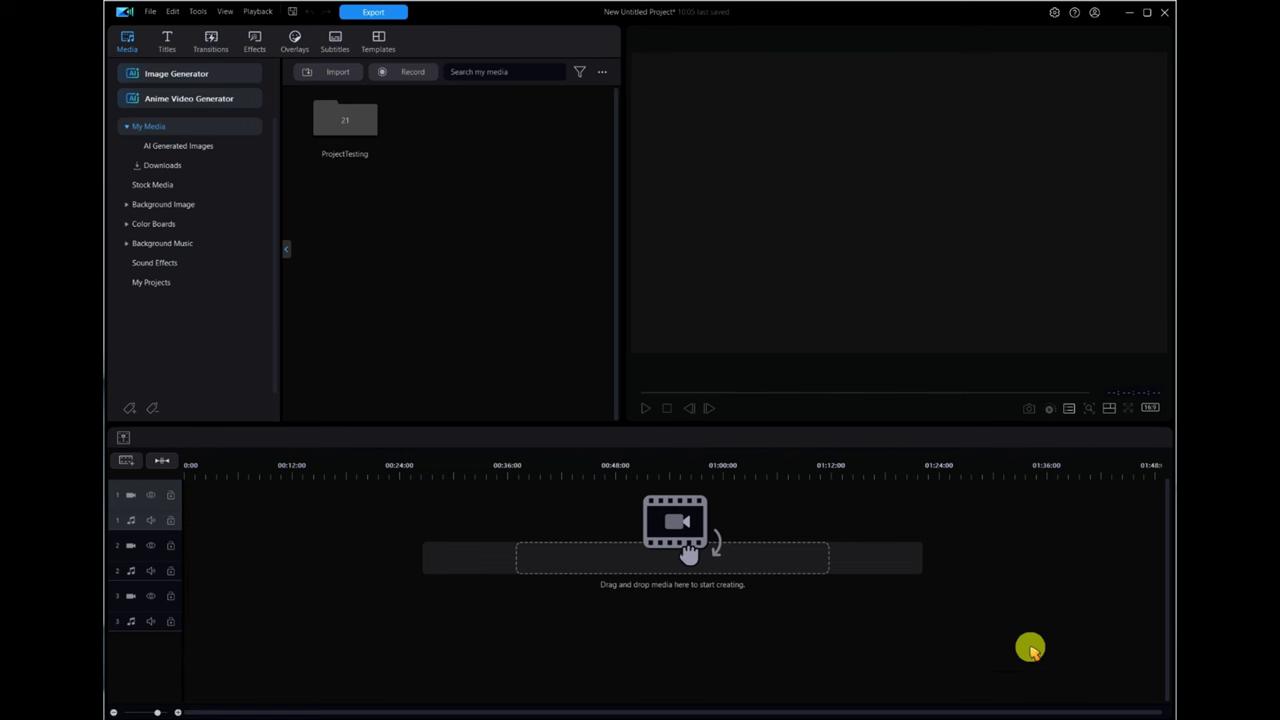
left_click(197, 12)
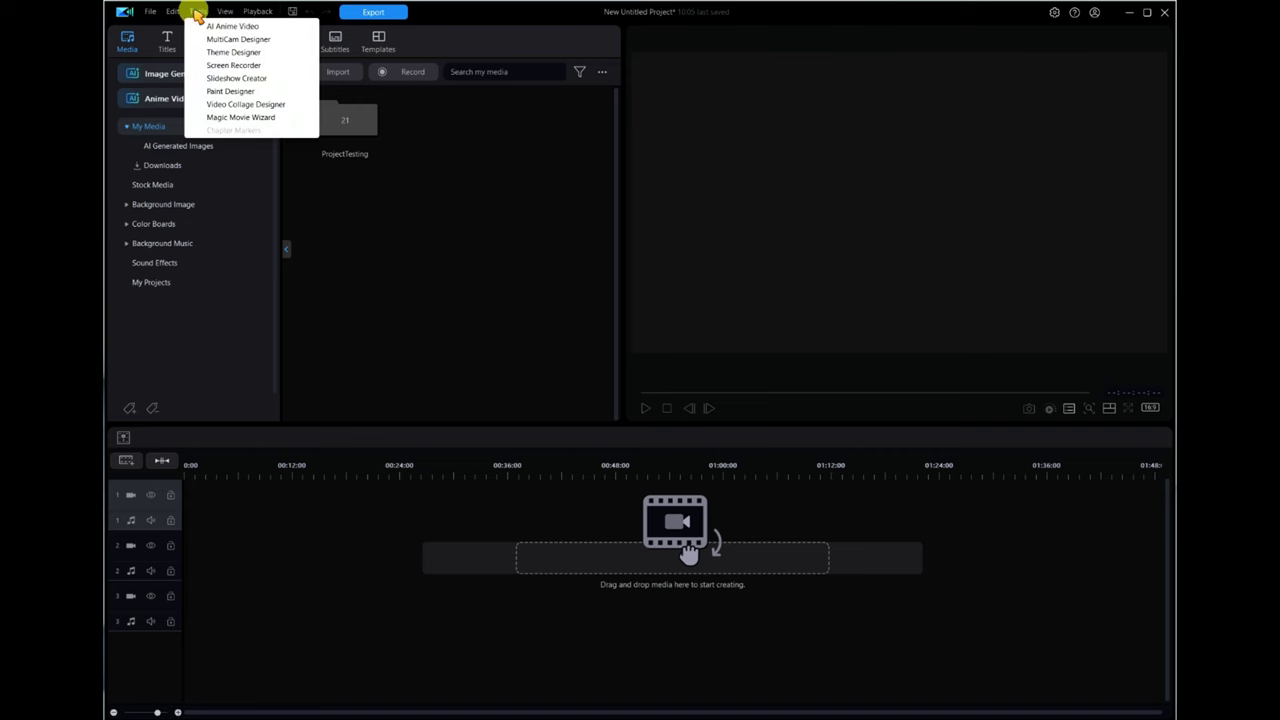
left_click(233, 52)
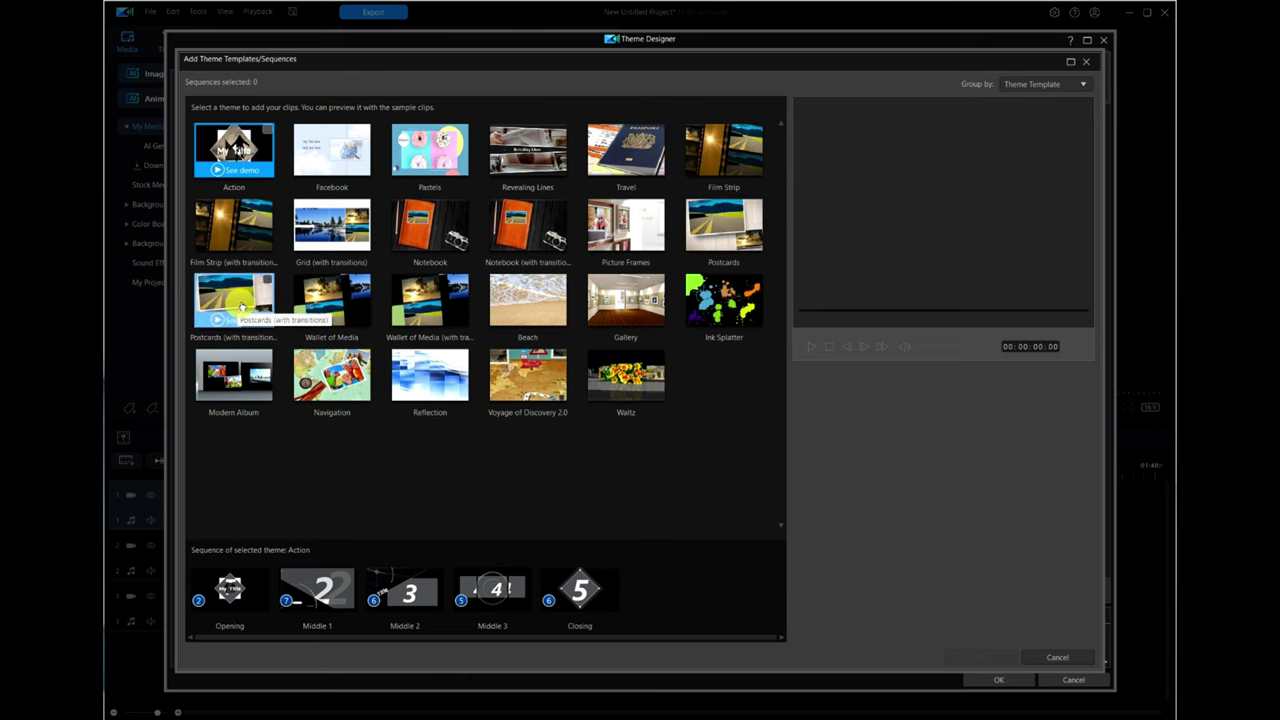
left_click(266, 284)
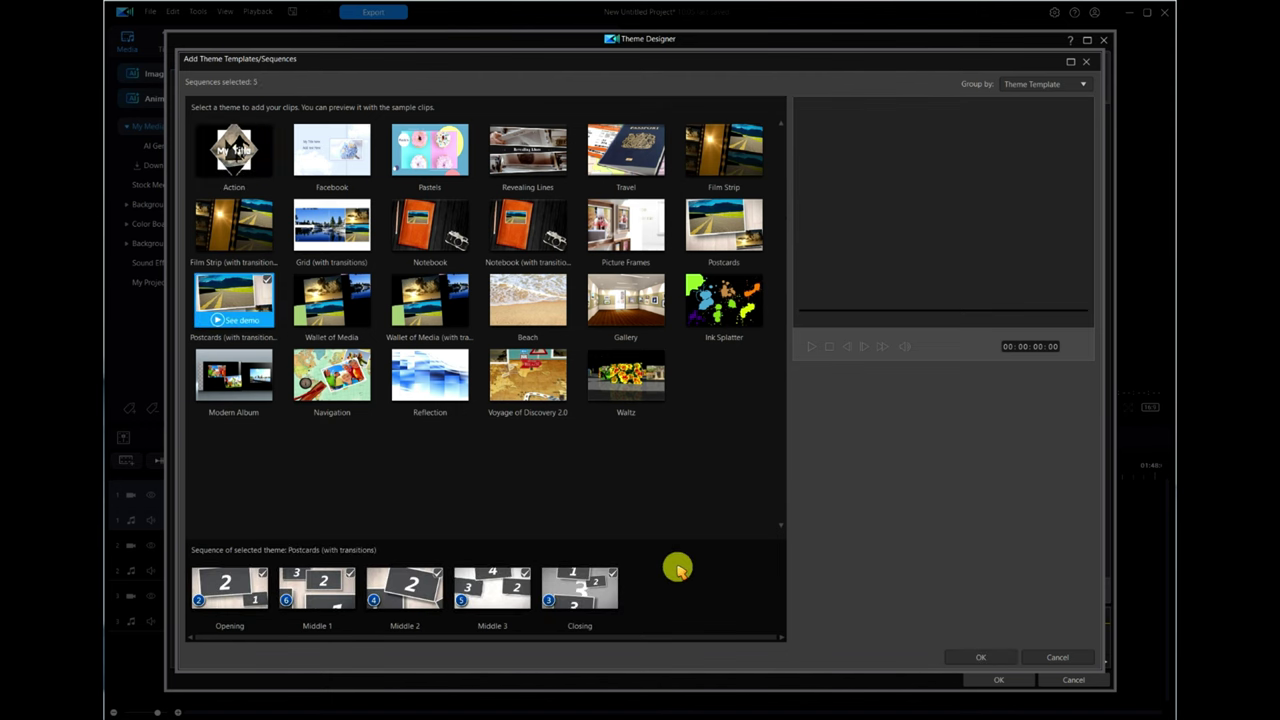
left_click(980, 657)
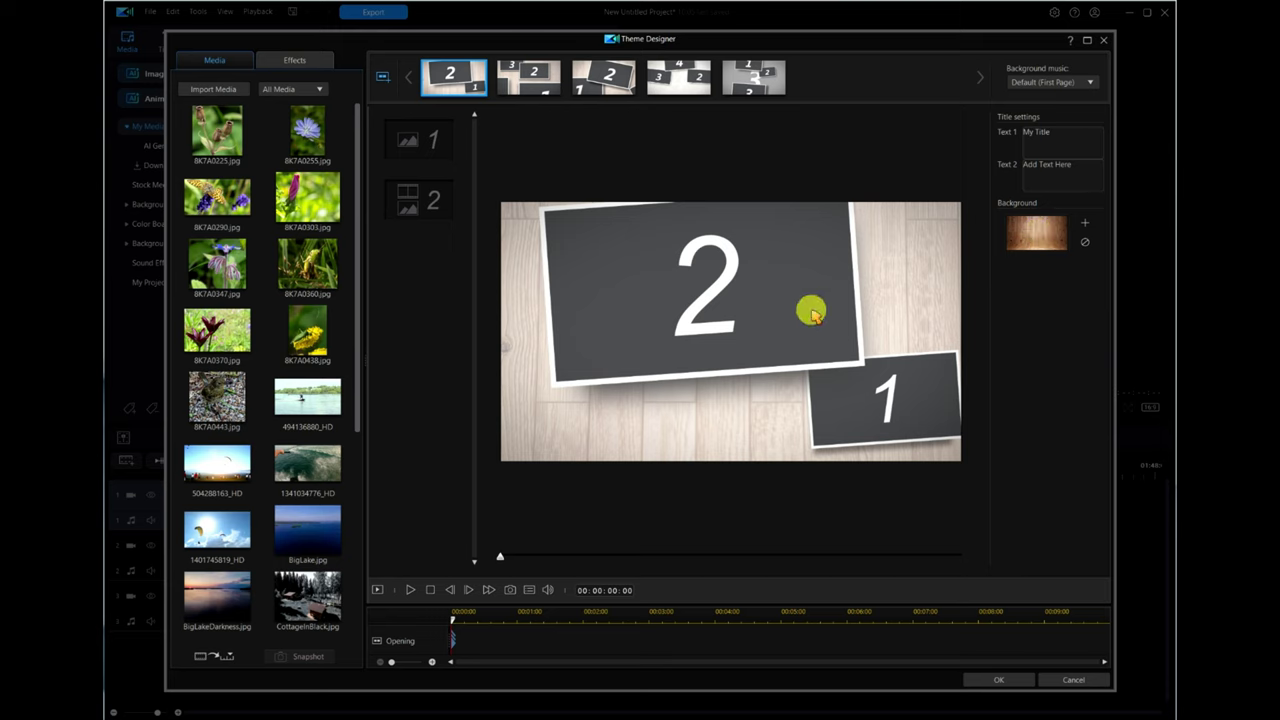
Preview the Opening sequence briefly and set the background music to No Music
left_click(410, 590)
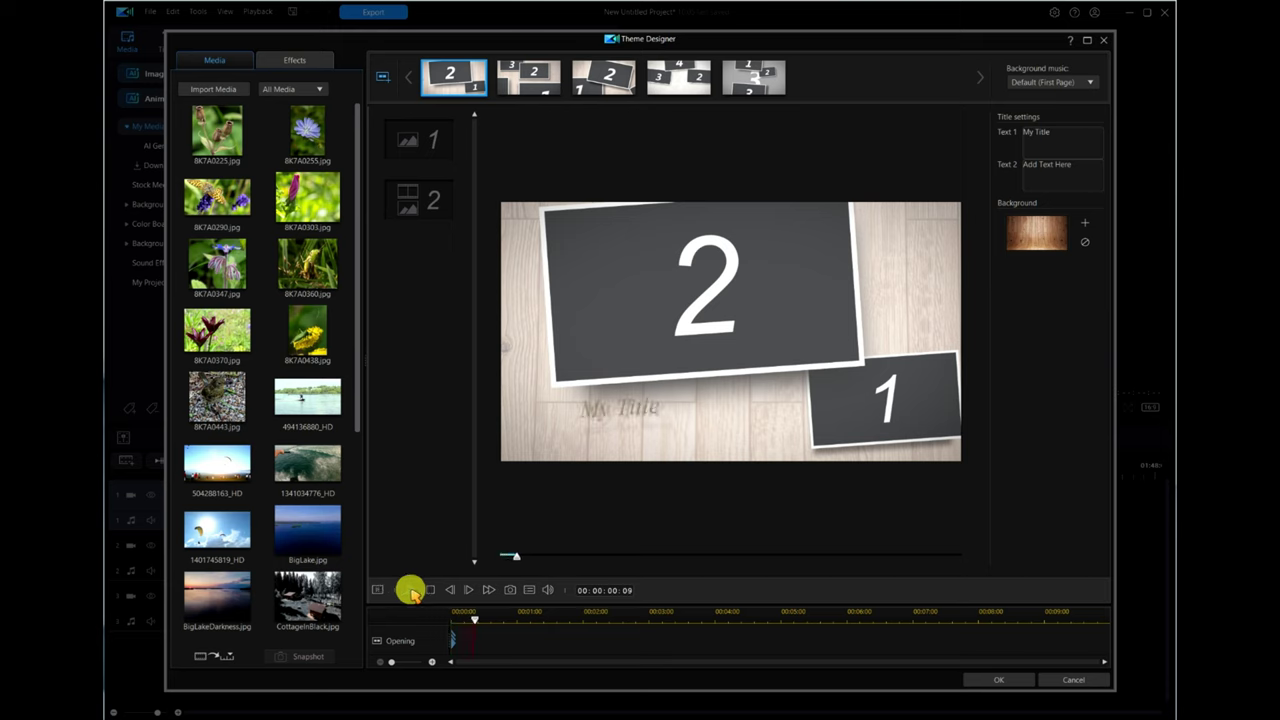
left_click(1092, 84)
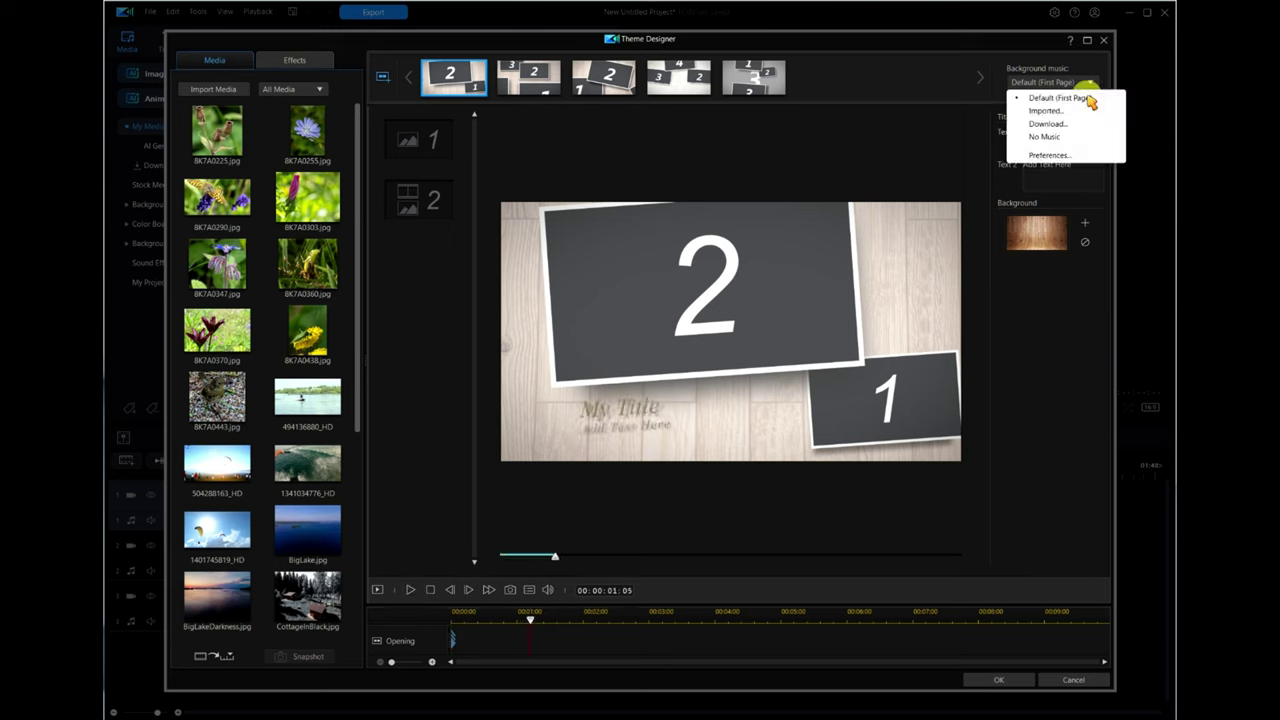
left_click(1046, 137)
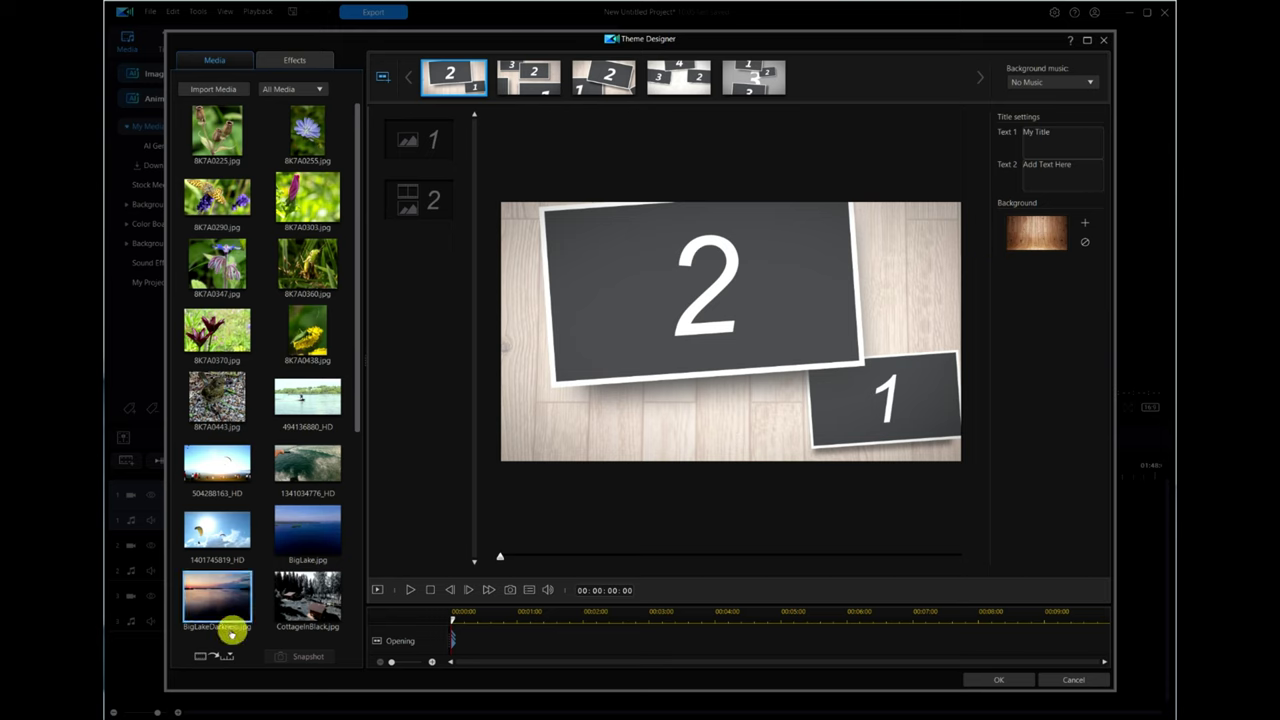
Auto-fill the theme's empty media slots by library order and check the media placed in its sequences
left_click(212, 657)
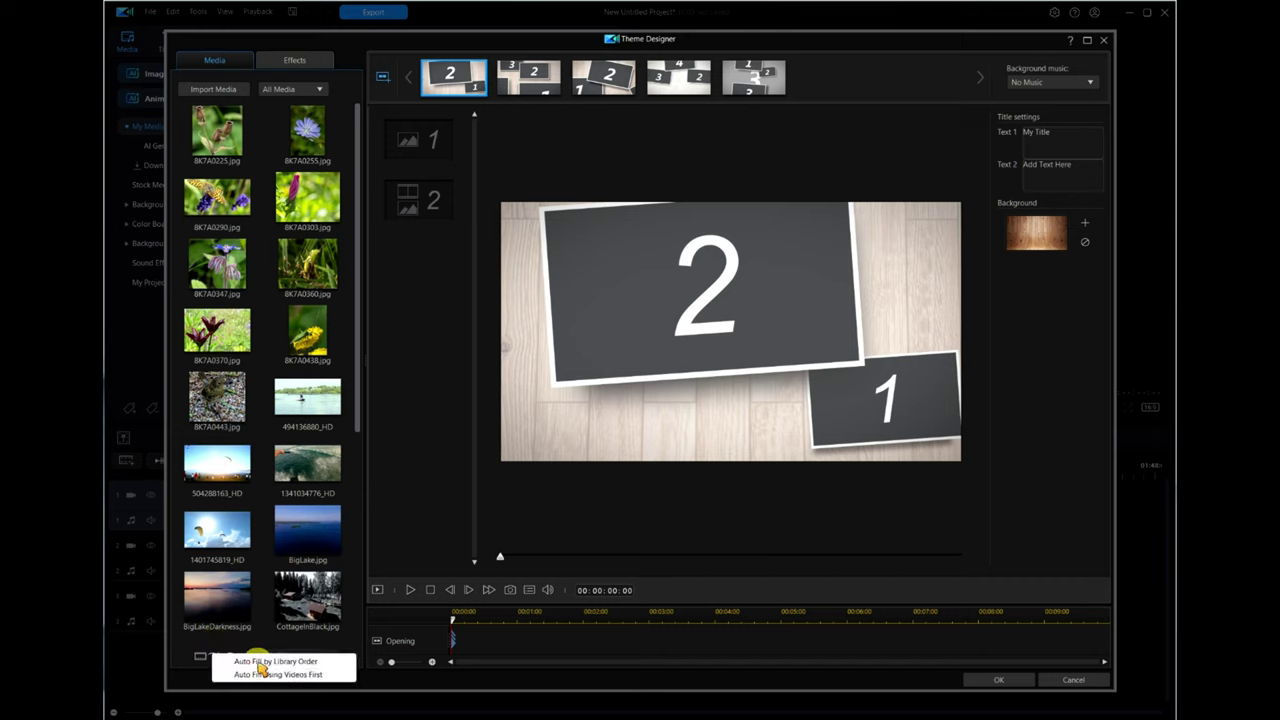
left_click(262, 662)
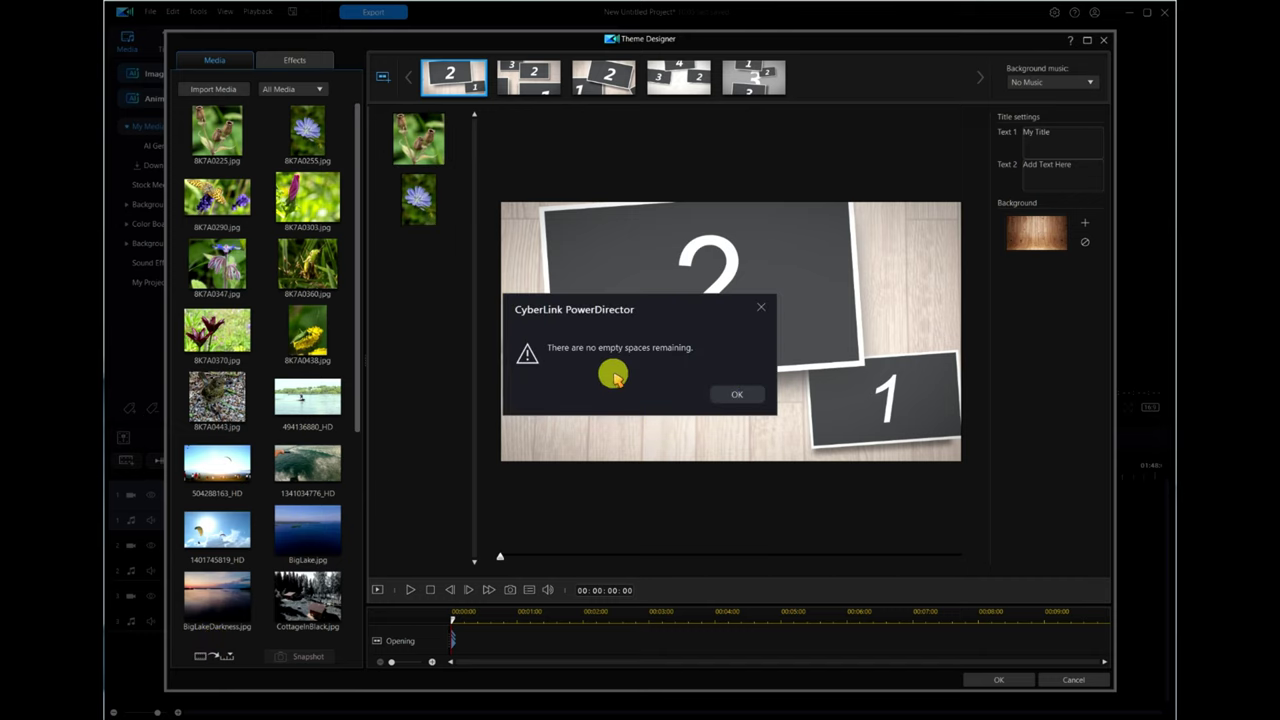
left_click(737, 394)
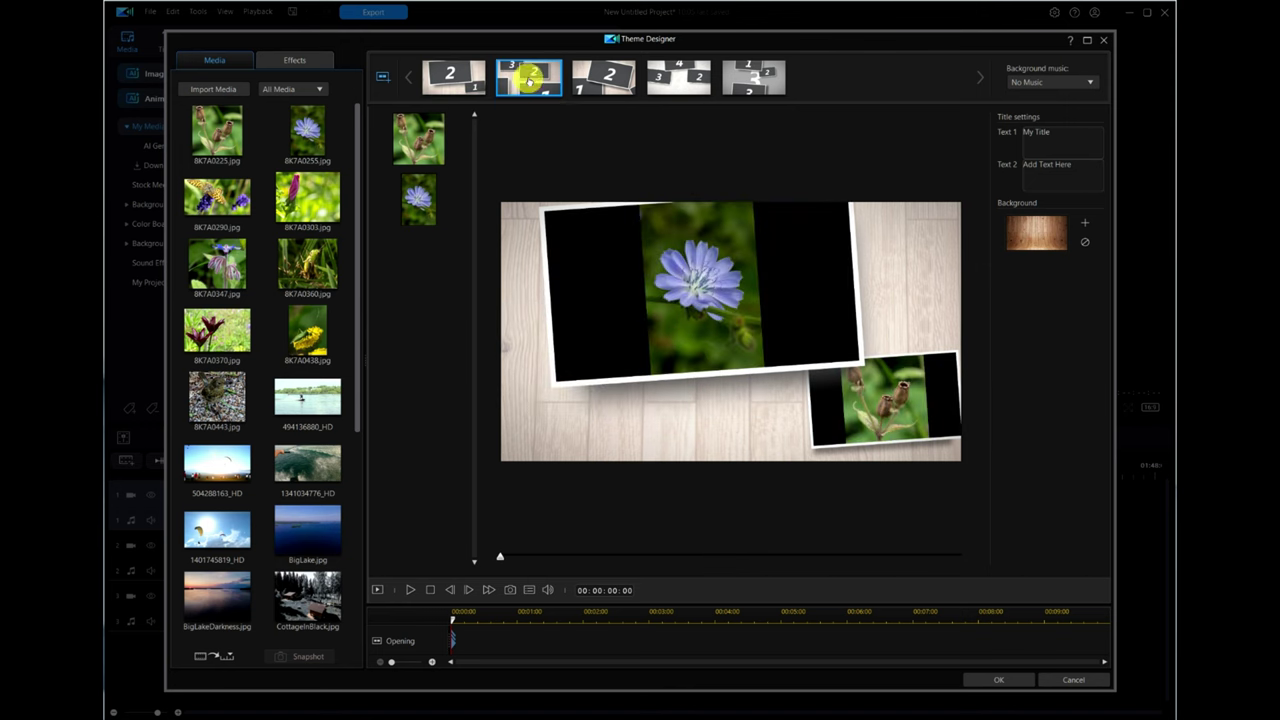
left_click(601, 77)
left_click(679, 77)
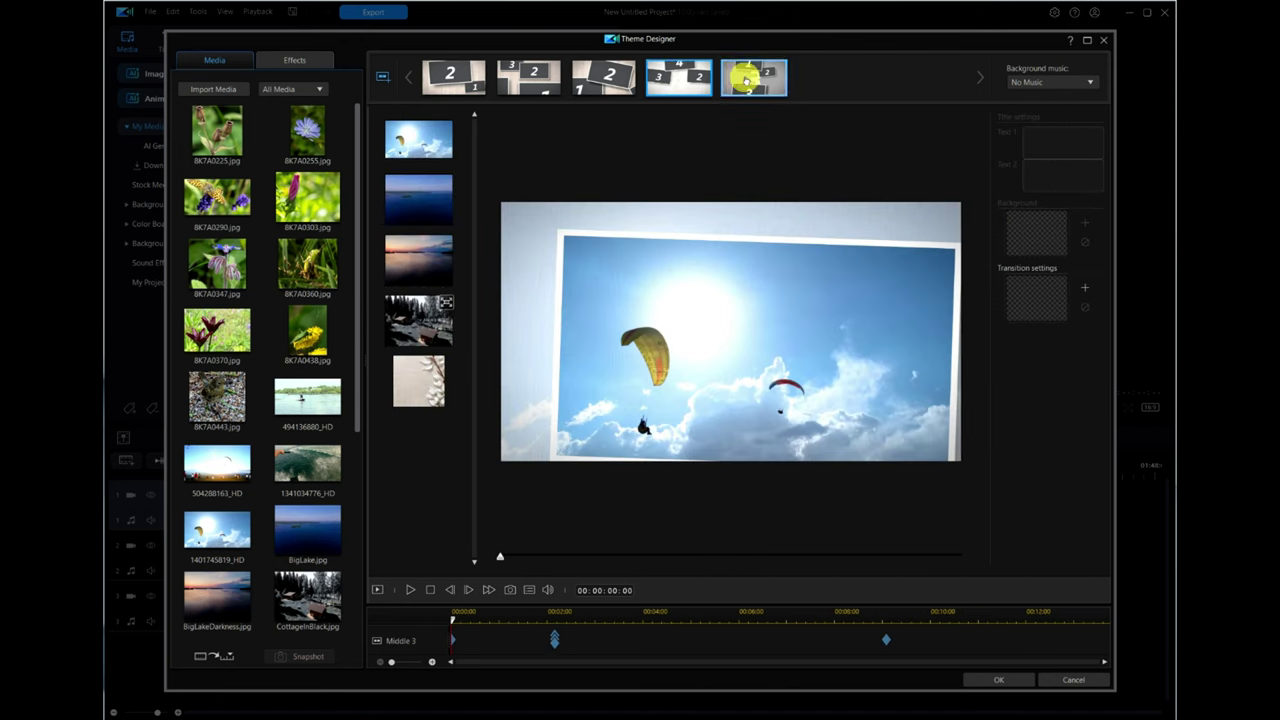
left_click(750, 75)
left_click(455, 84)
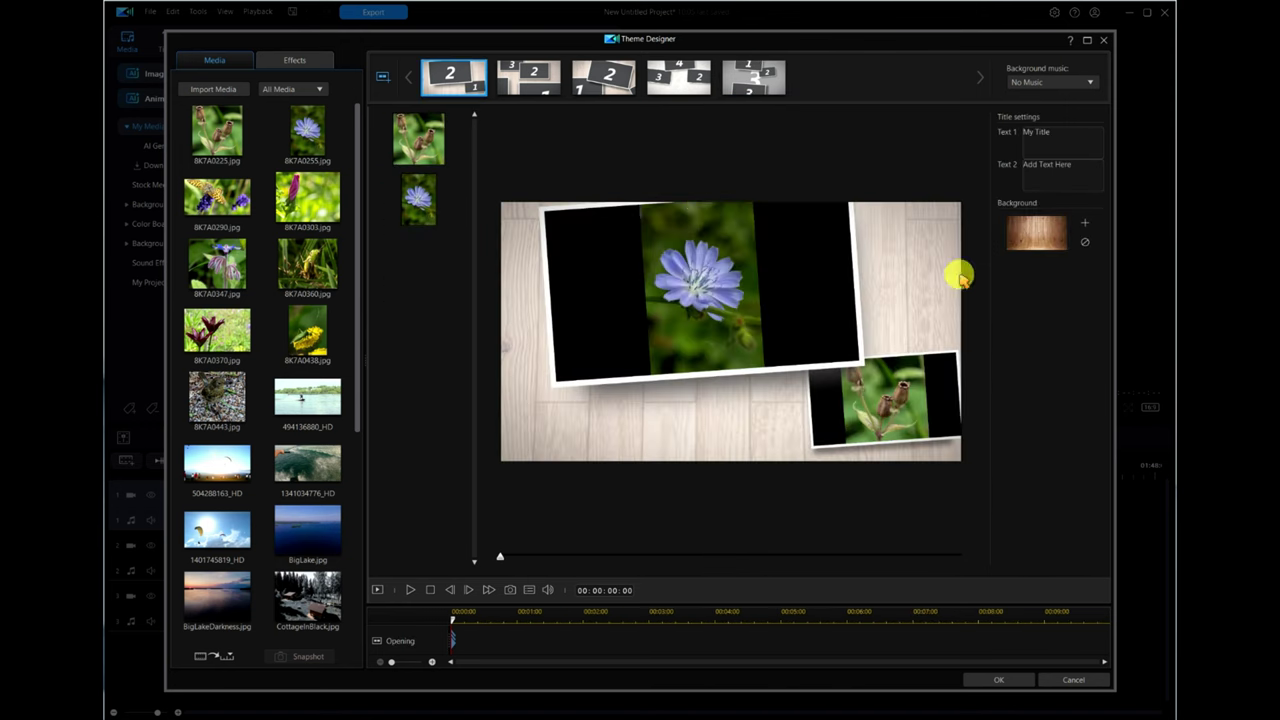
Set the theme's background music to Default (First Page)
left_click(1092, 82)
left_click(1063, 94)
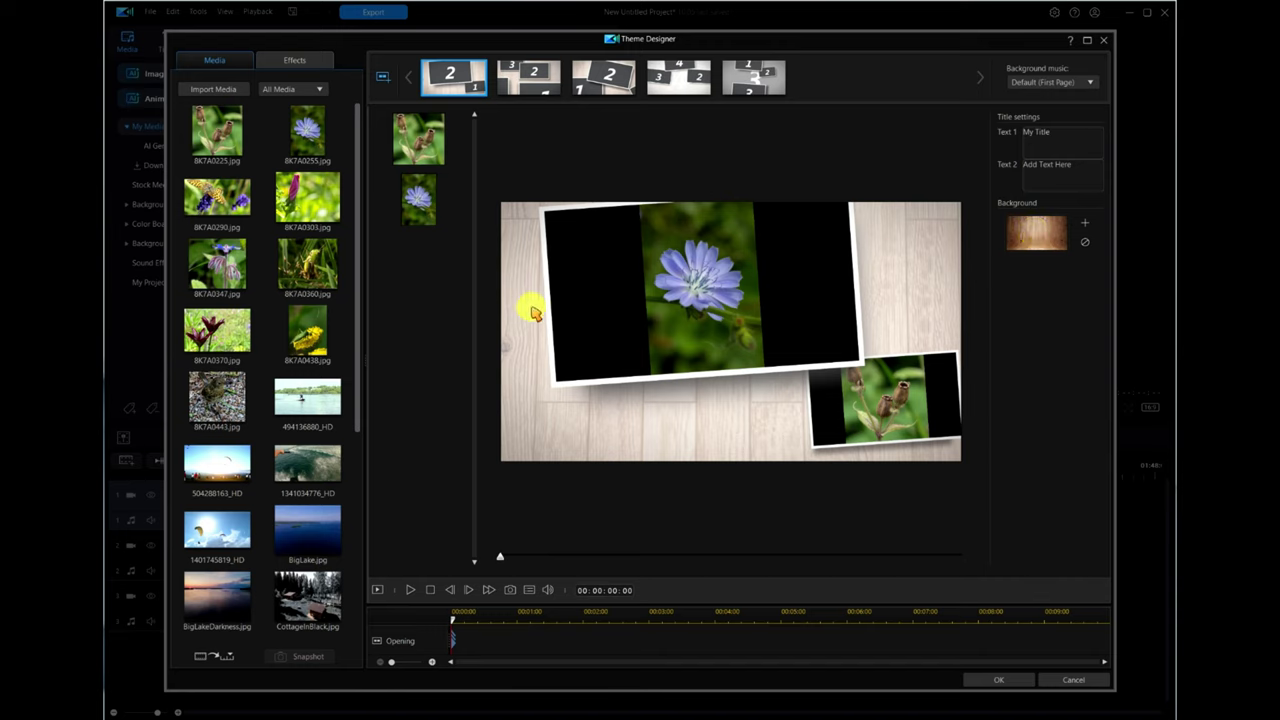
Add the finished theme design to the timeline and play it briefly
left_click(998, 681)
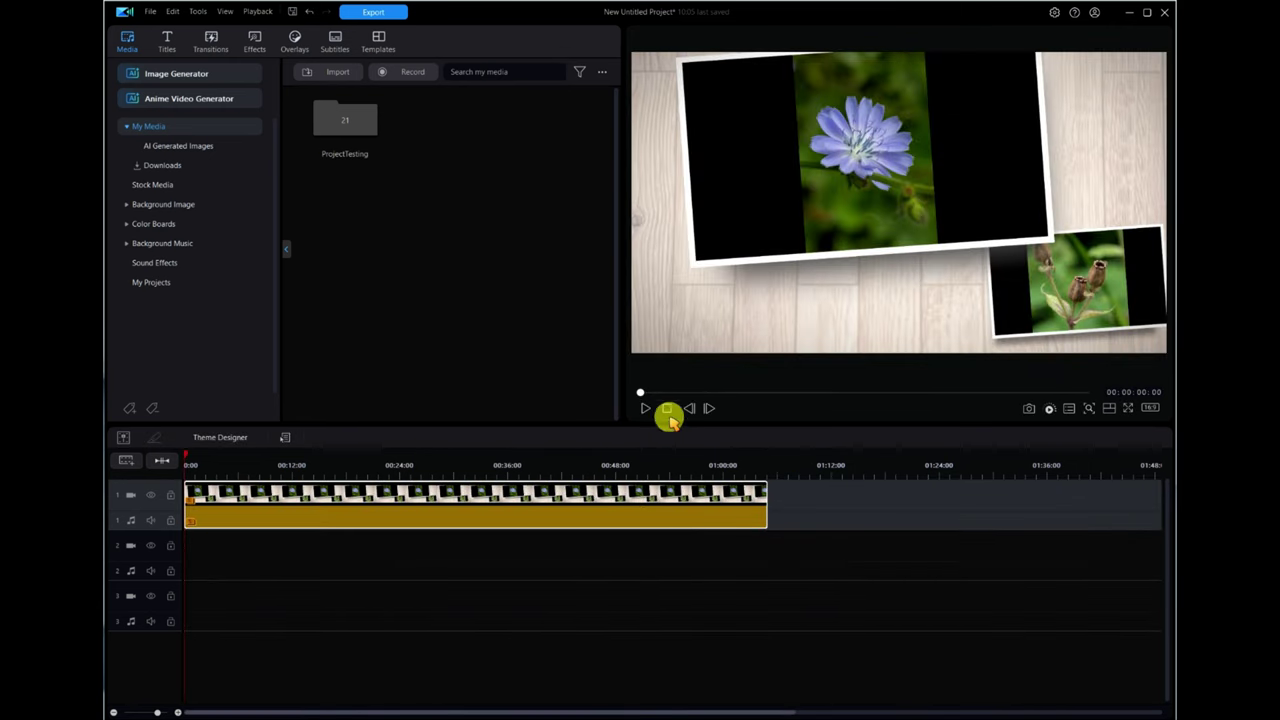
left_click(647, 408)
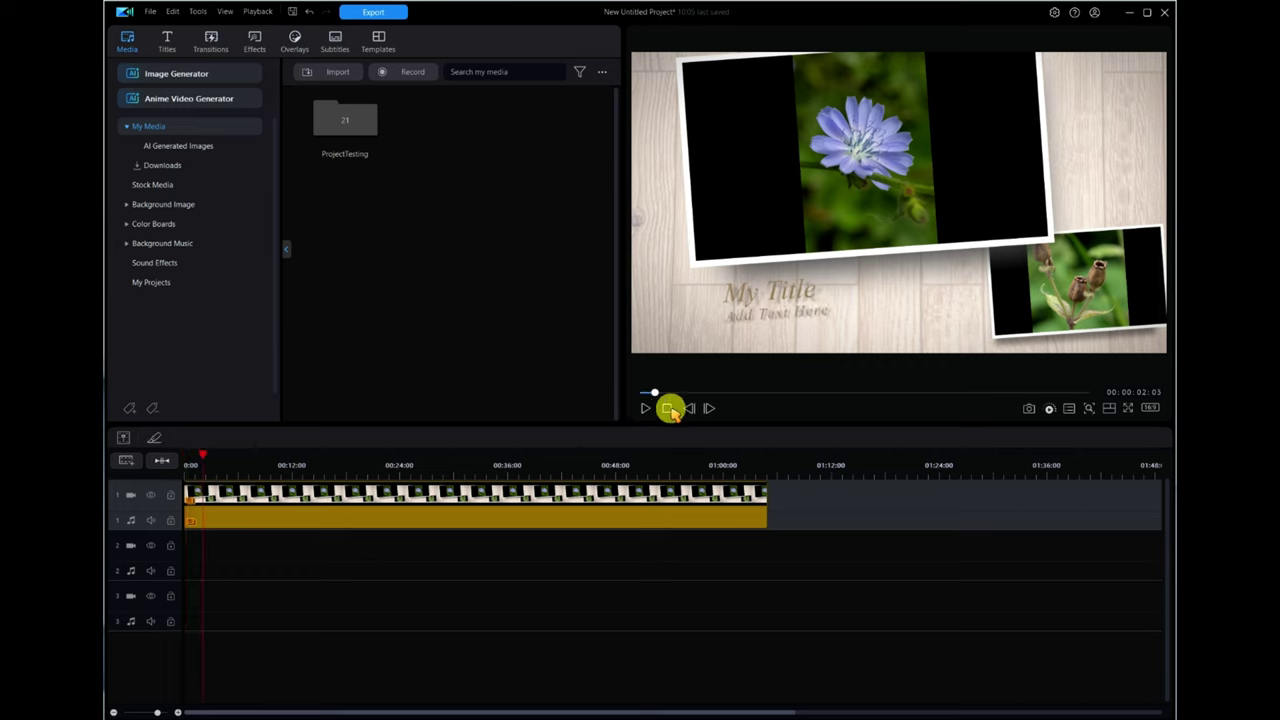
Stop the playback and look through the editing options offered for the theme clip on the timeline
left_click(667, 408)
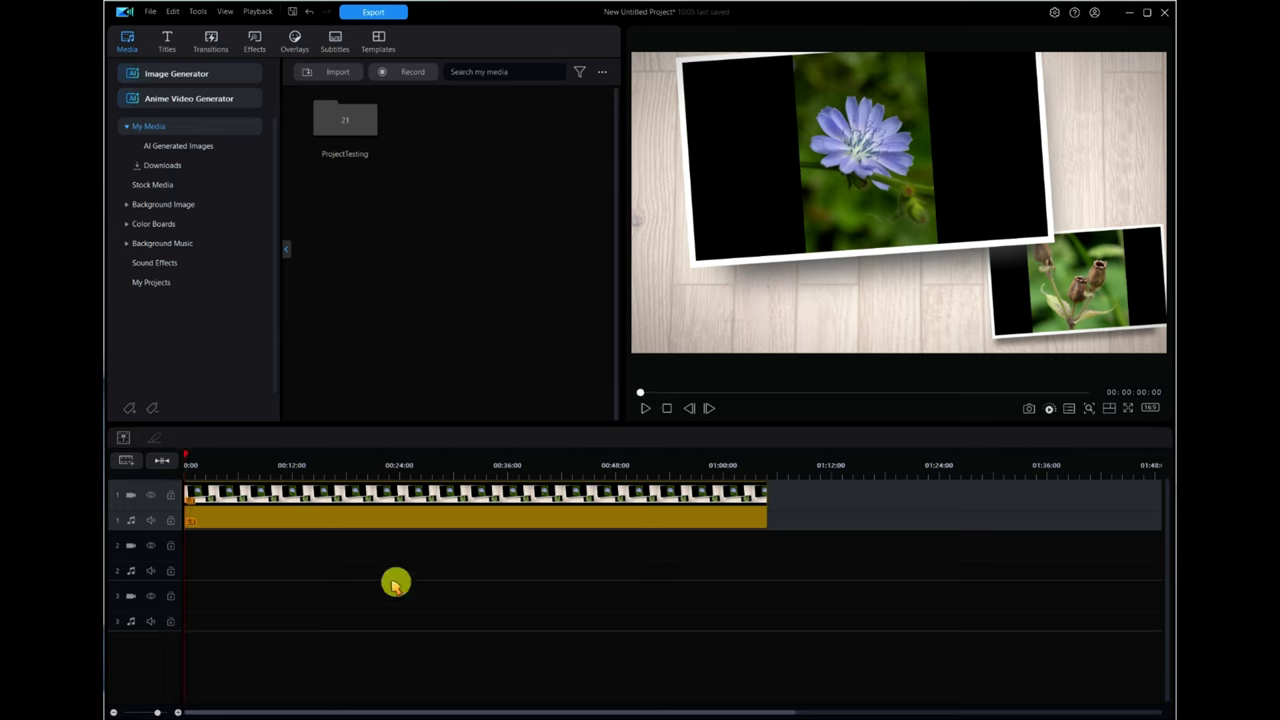
right_click(424, 515)
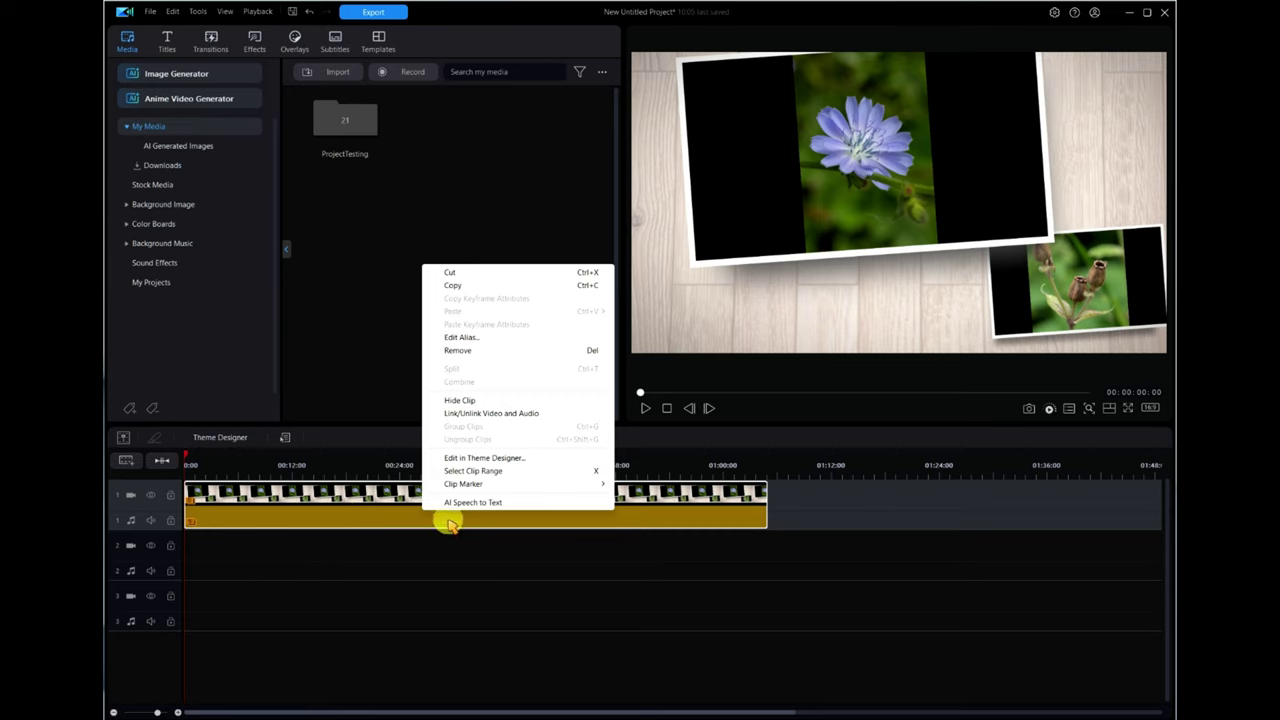
left_click(560, 592)
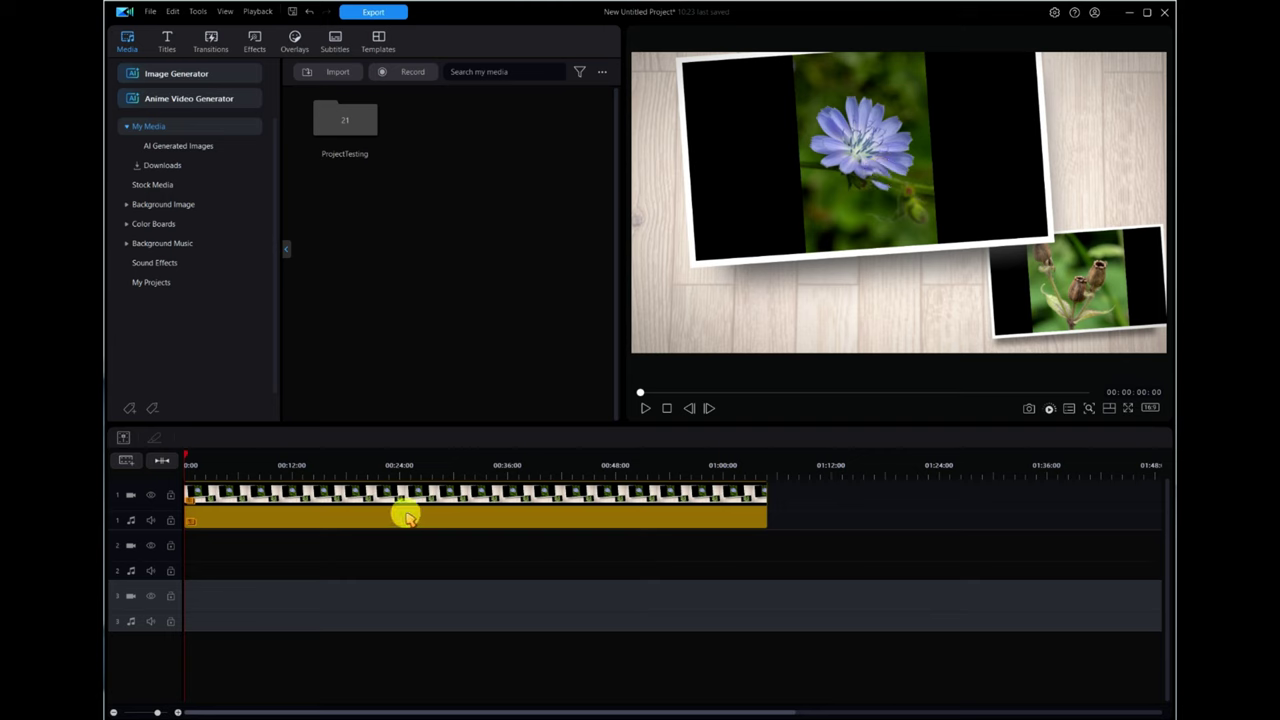
Reopen the timeline's theme clip in Theme Designer and set its background music to No Music
double_click(302, 519)
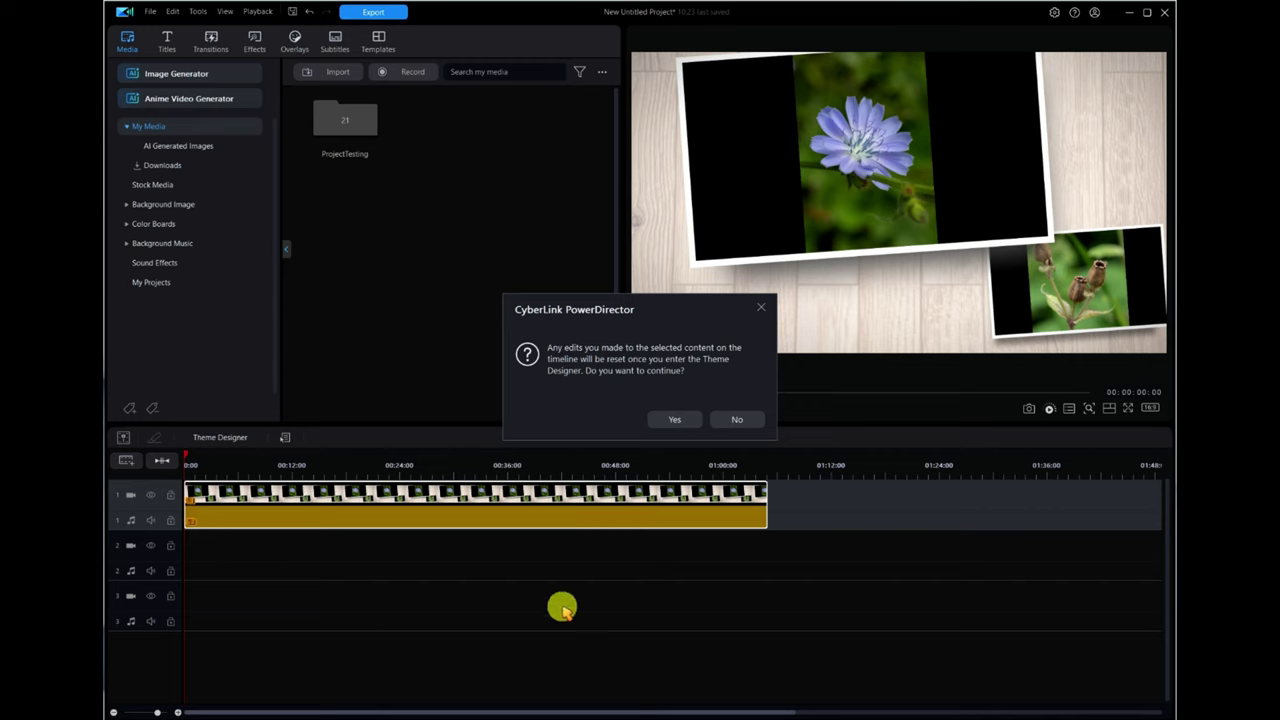
left_click(676, 422)
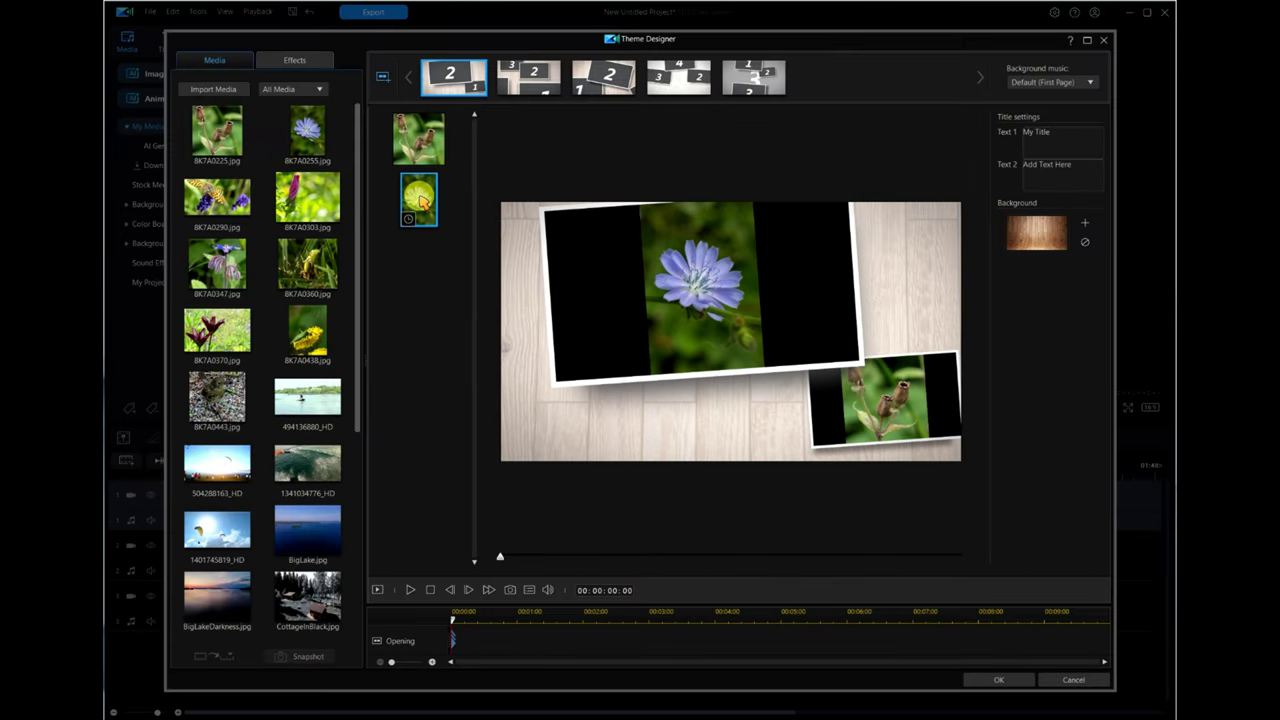
left_click(529, 77)
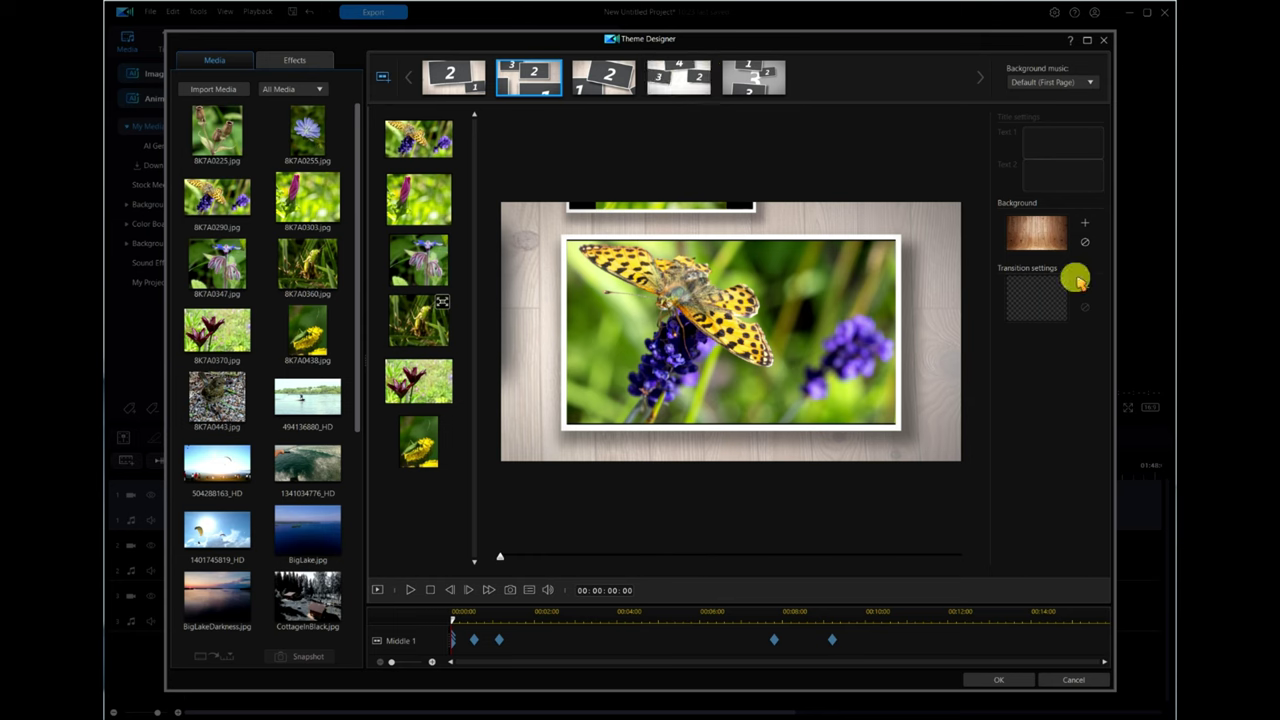
left_click(1089, 82)
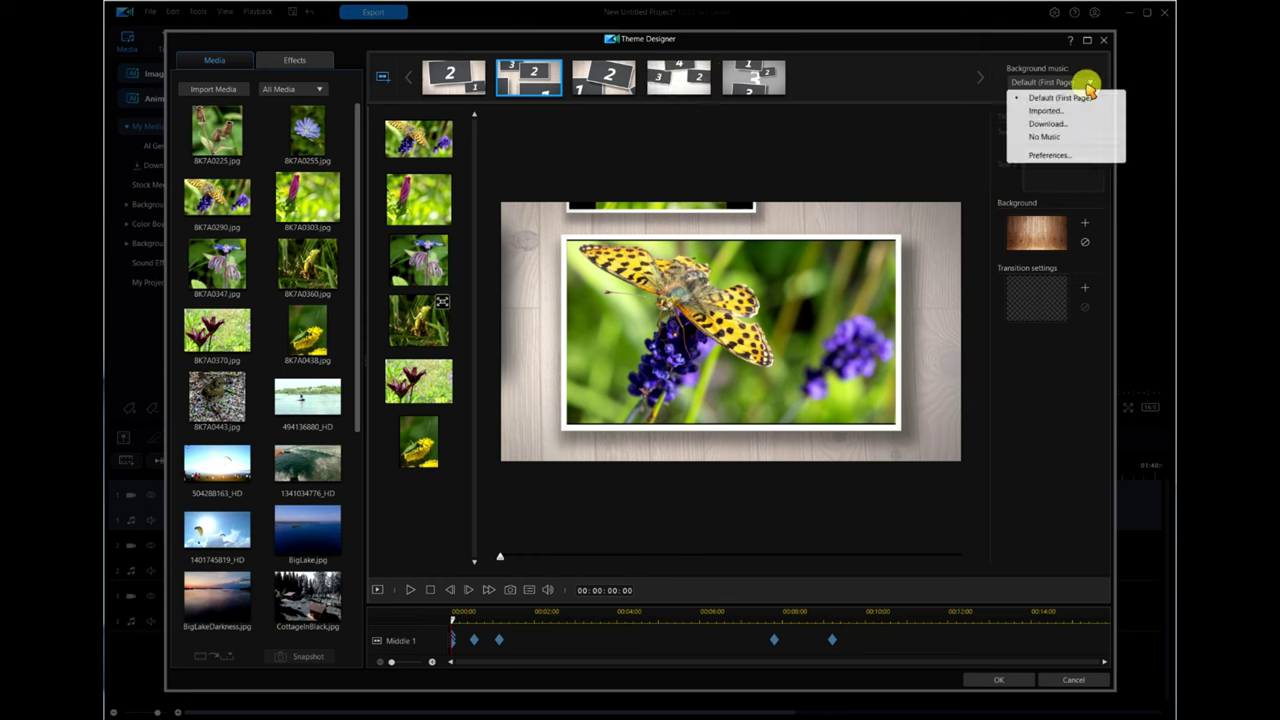
left_click(1039, 138)
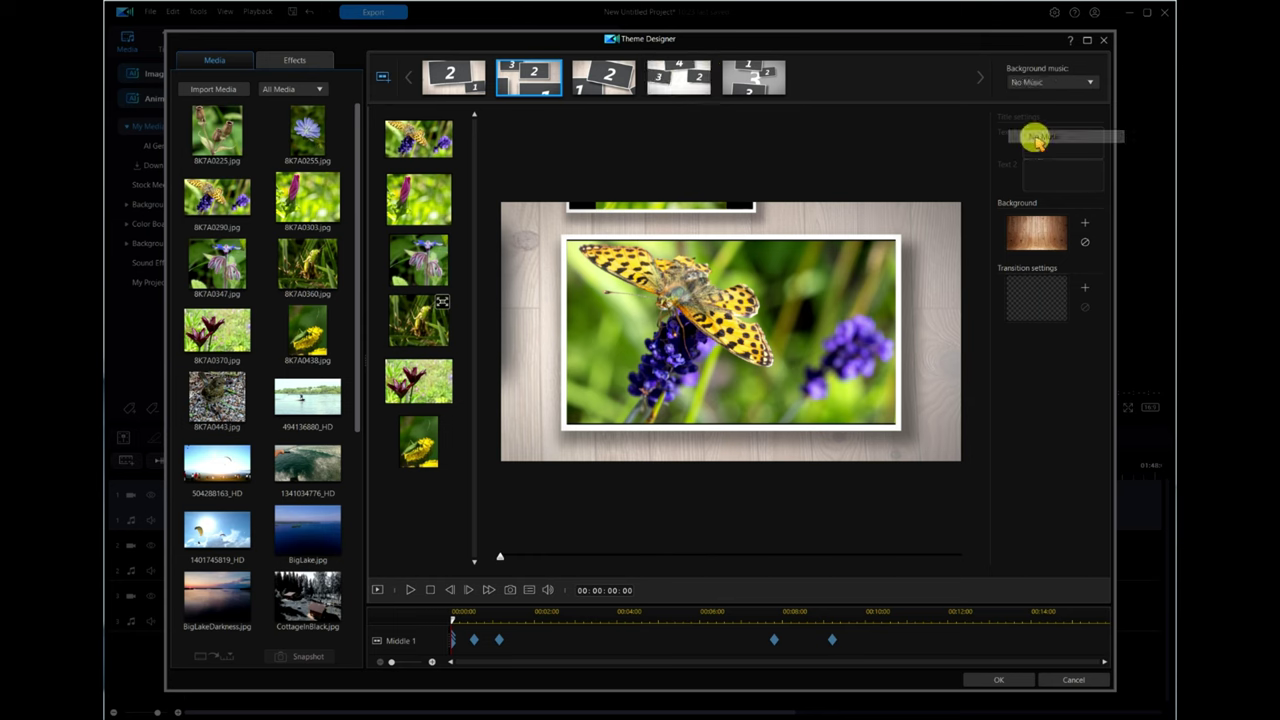
left_click(1004, 681)
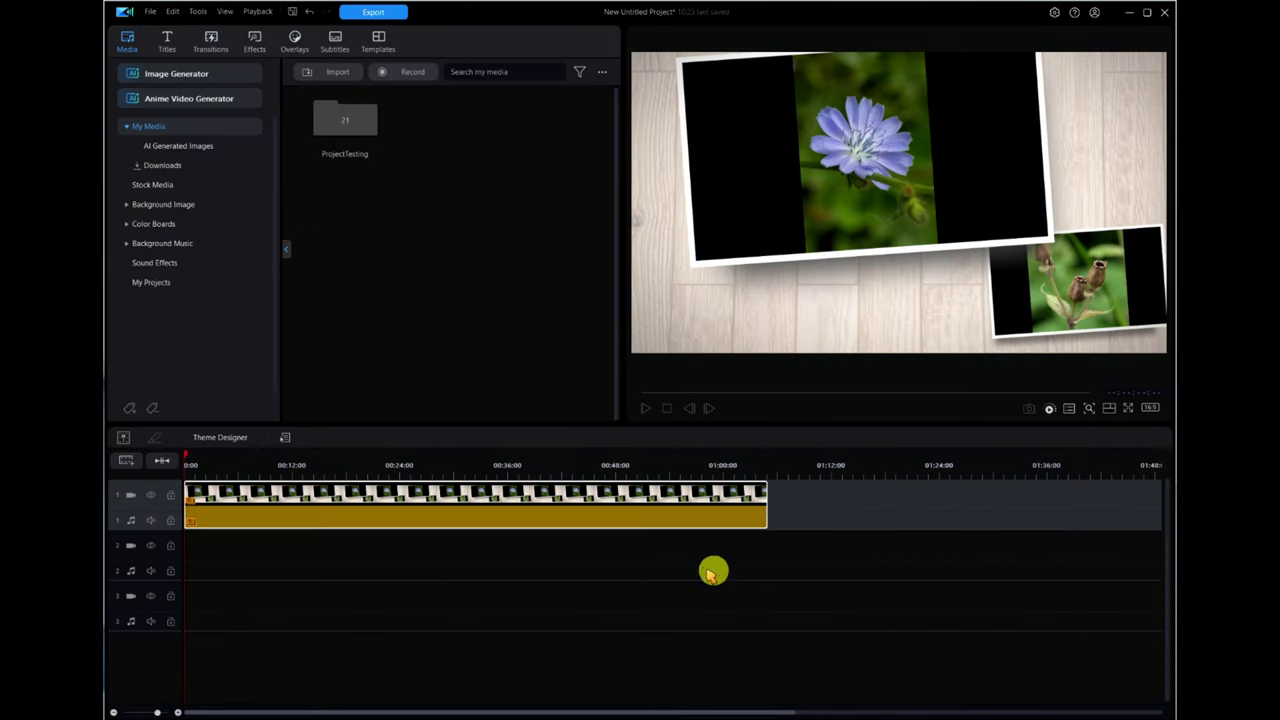
Play the edited theme clip briefly to check its sound, and decline re-entering Theme Designer for it
left_click(645, 409)
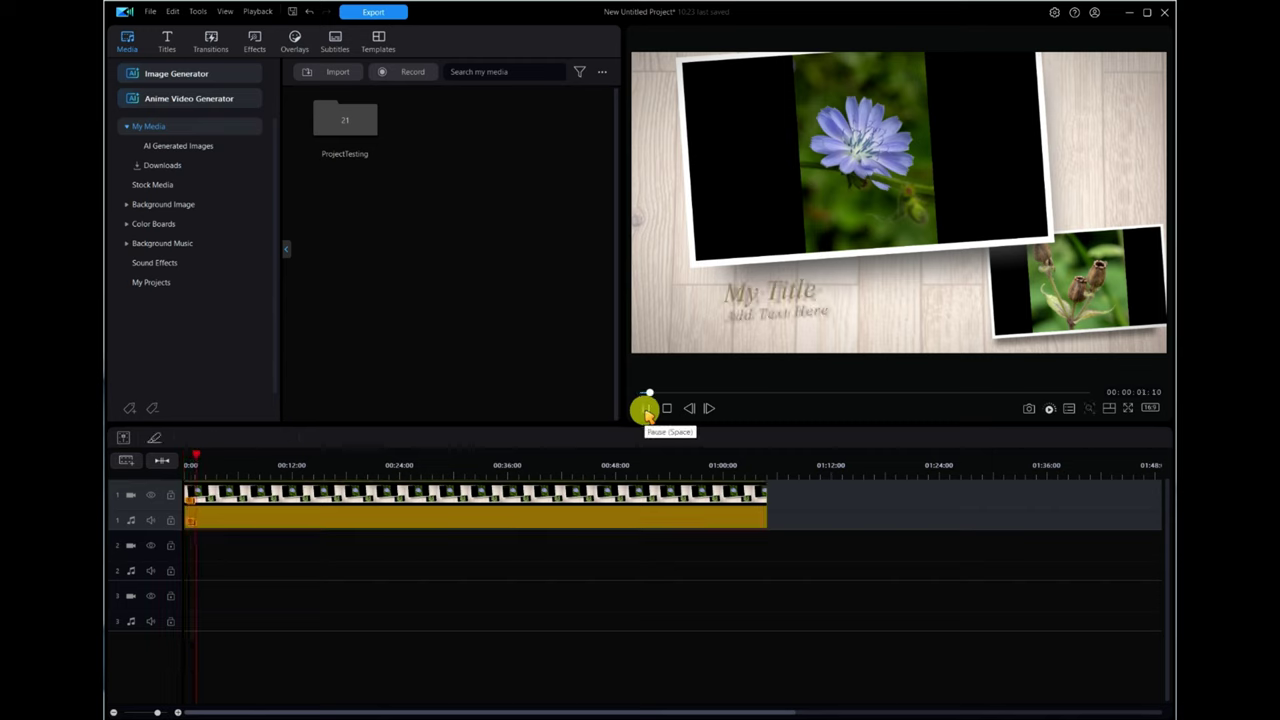
left_click(645, 409)
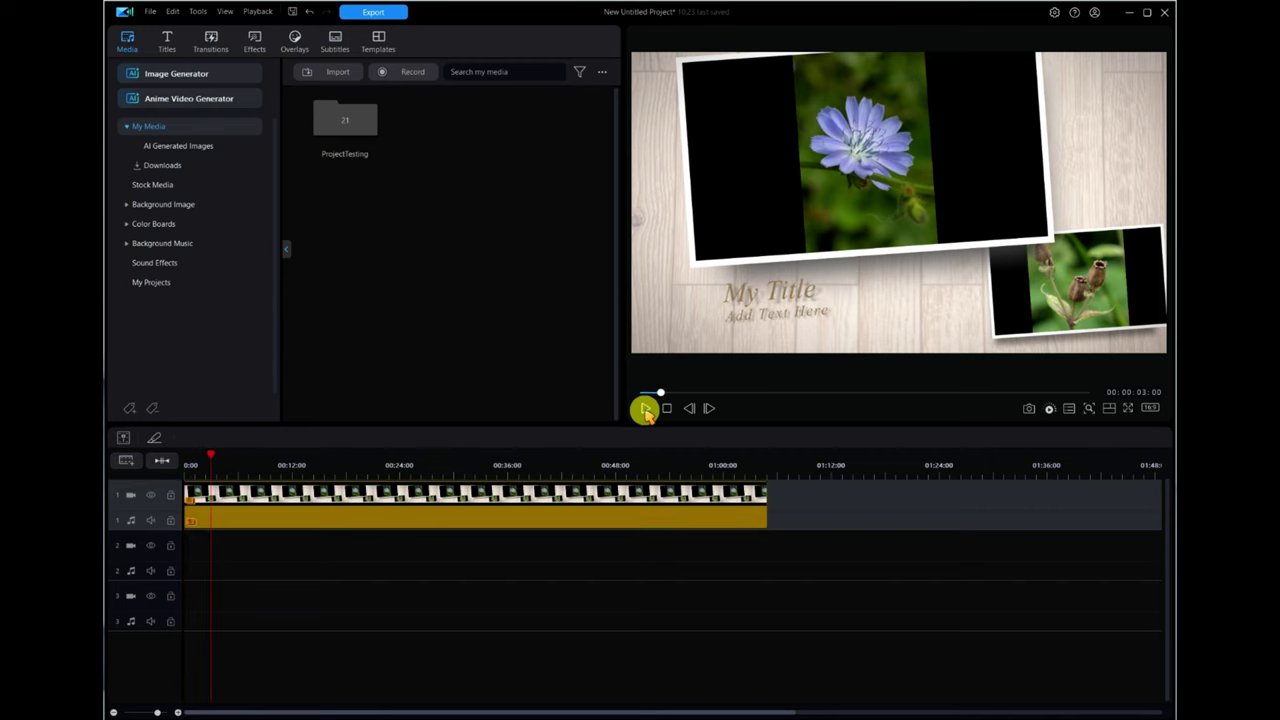
left_click(666, 408)
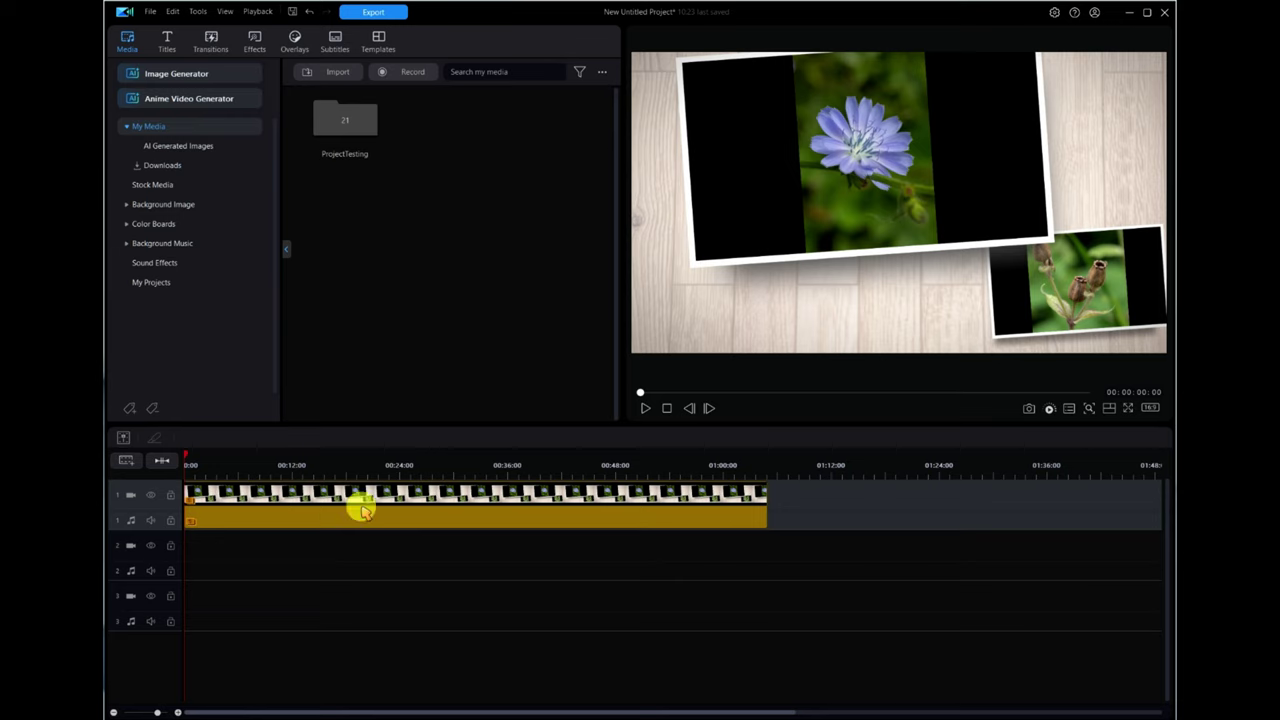
double_click(193, 523)
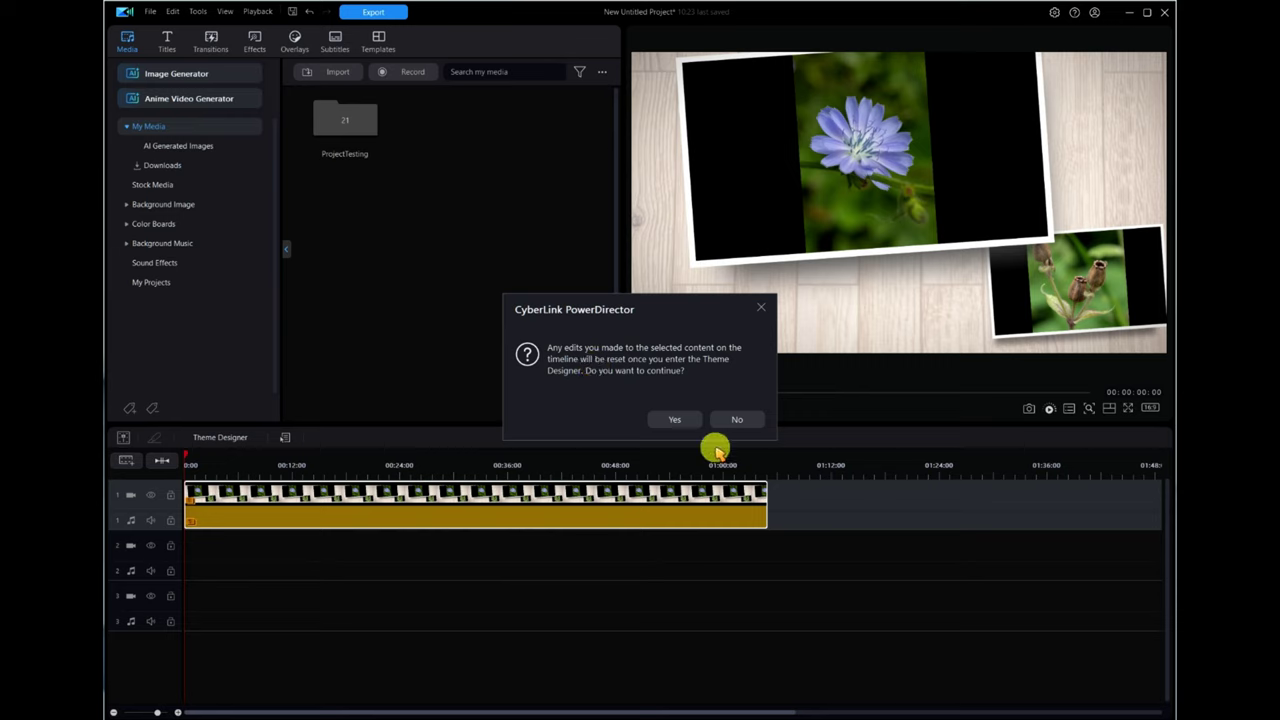
left_click(738, 420)
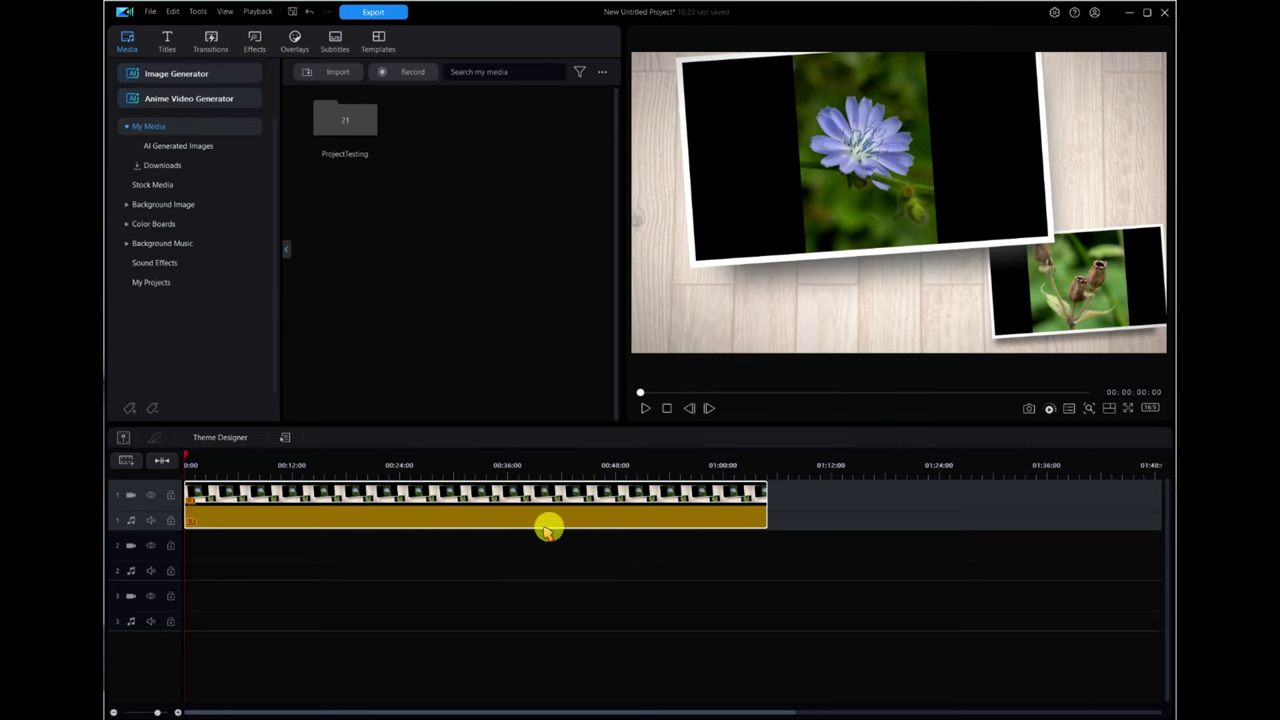